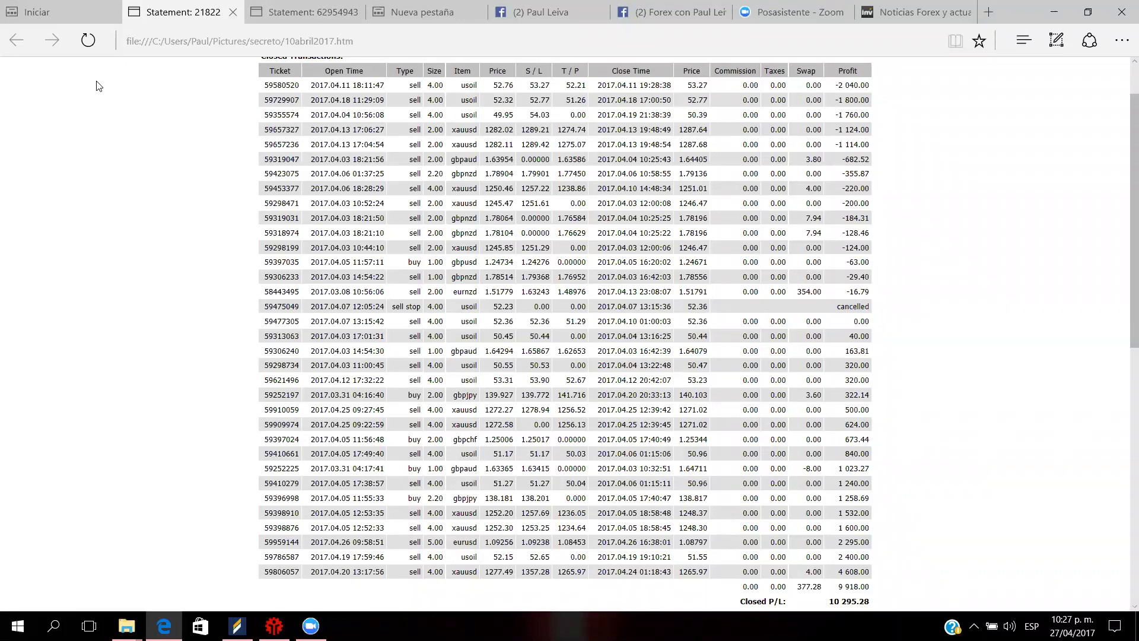
- Mark the profit entries in the closed transactions table with pink ink, circle the closed P/L total, and clear the ink
scroll(1123, 216, up, 1)
scroll(1123, 215, up, 1)
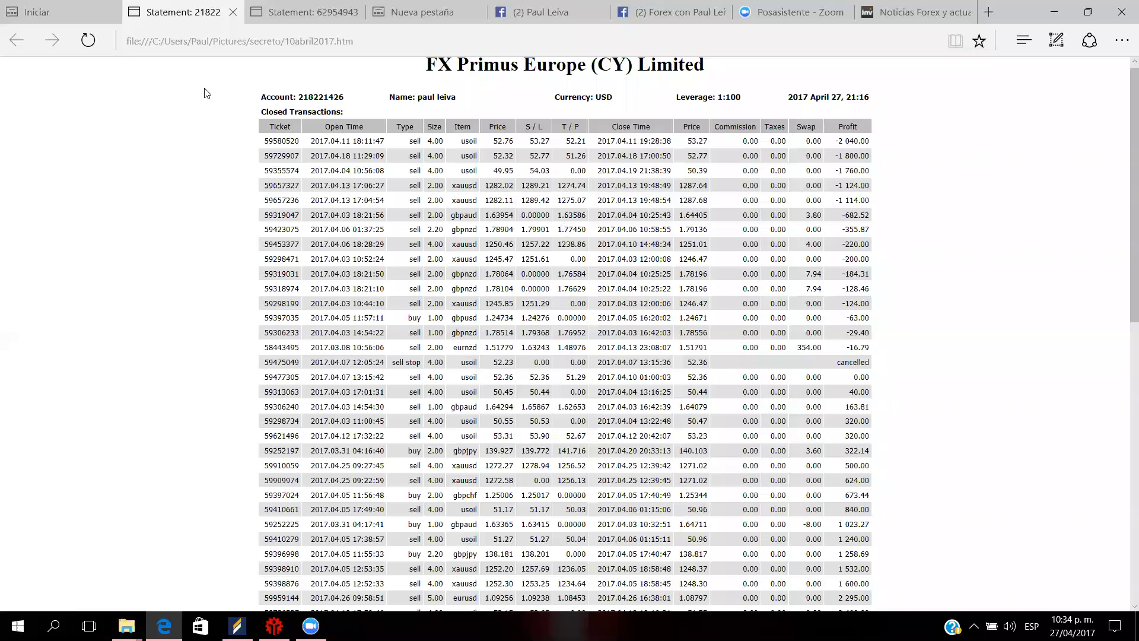
scroll(208, 93, down, 1)
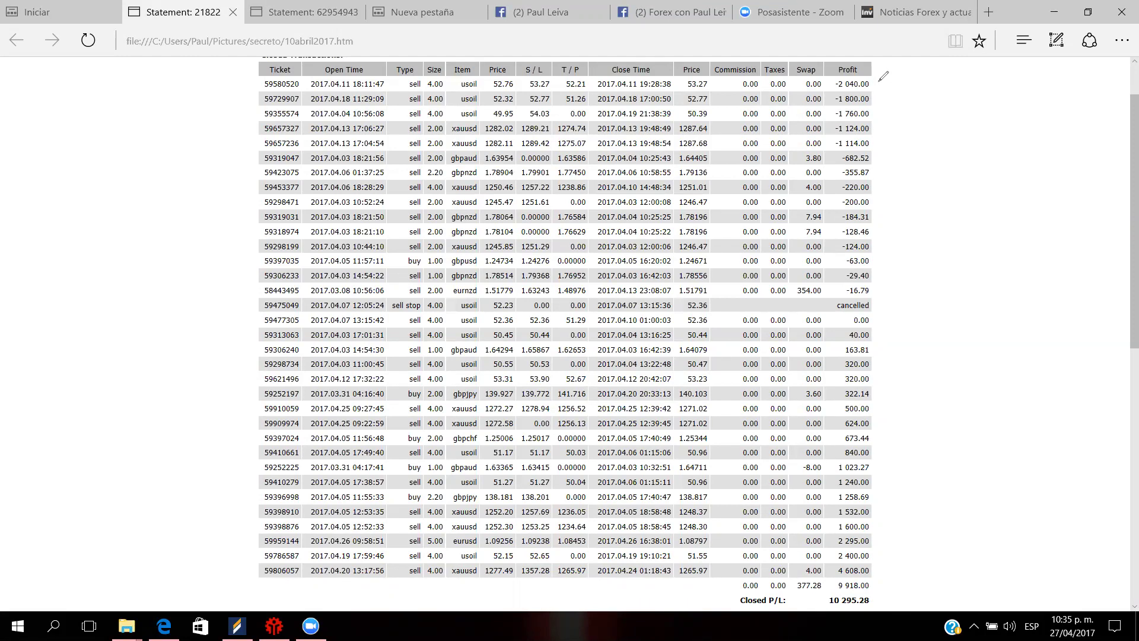
drag(872, 80, 937, 79)
mouse_move(873, 100)
mouse_down()
mouse_move(904, 99)
mouse_move(896, 109)
mouse_move(917, 124)
mouse_move(900, 175)
mouse_up()
mouse_move(883, 194)
mouse_down()
mouse_move(879, 217)
mouse_move(906, 245)
mouse_up()
mouse_move(883, 258)
mouse_down()
mouse_move(895, 257)
mouse_move(895, 296)
mouse_up()
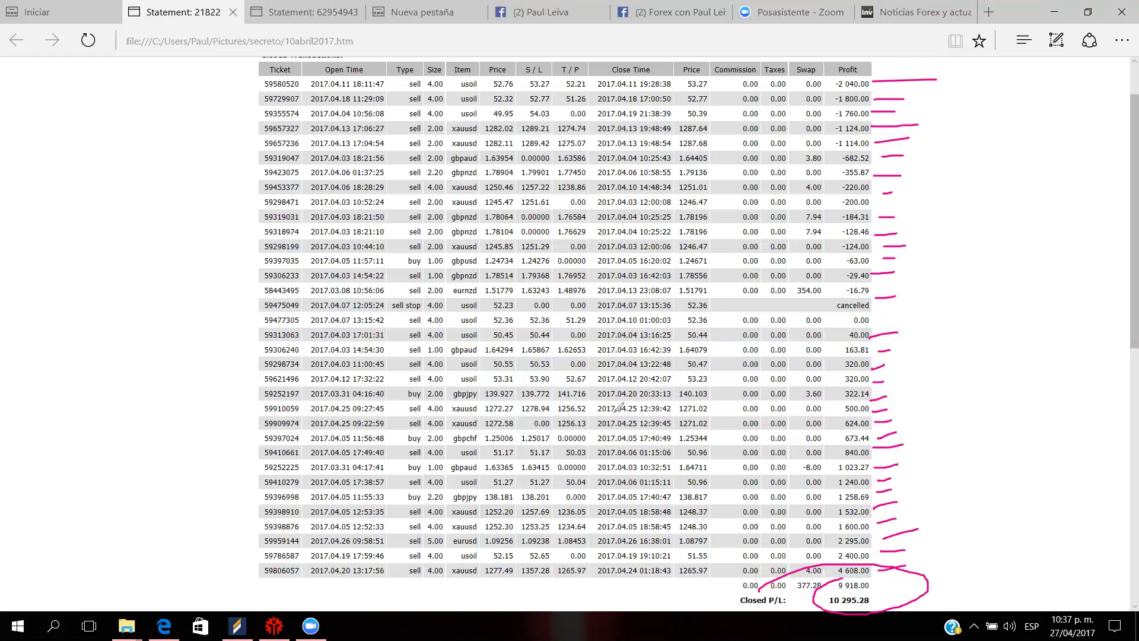
key(e)
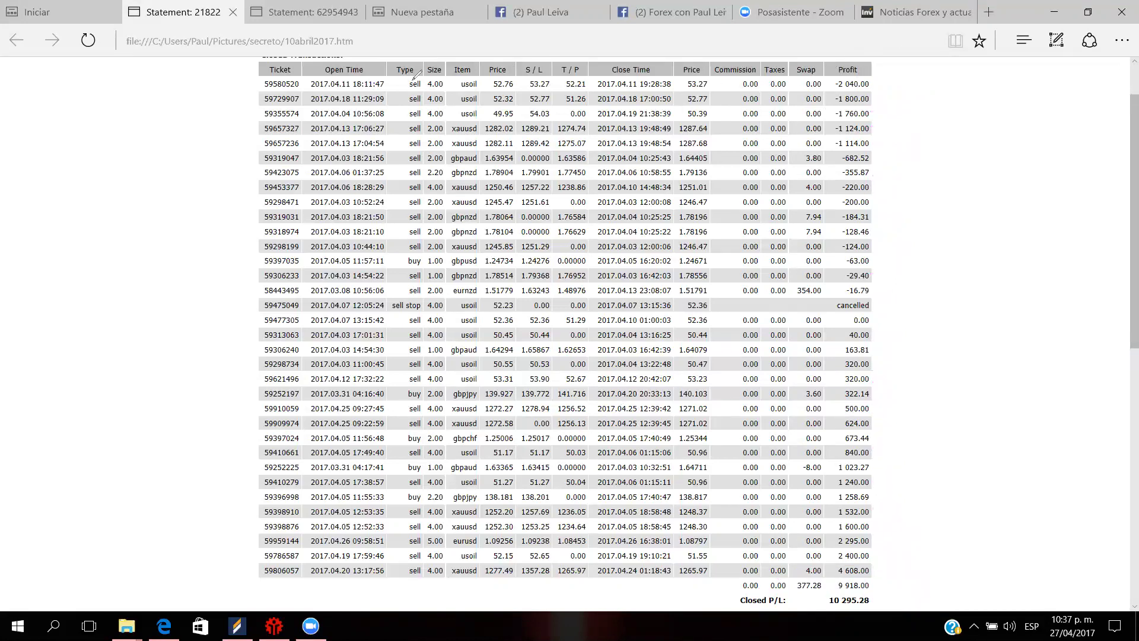
- Switch to the MetaTrader terminal and show the #CL chart on the H1 timeframe around 10–12 April 2017
mouse_move(882, 72)
mouse_down()
mouse_move(831, 68)
mouse_move(866, 86)
mouse_up()
mouse_move(273, 626)
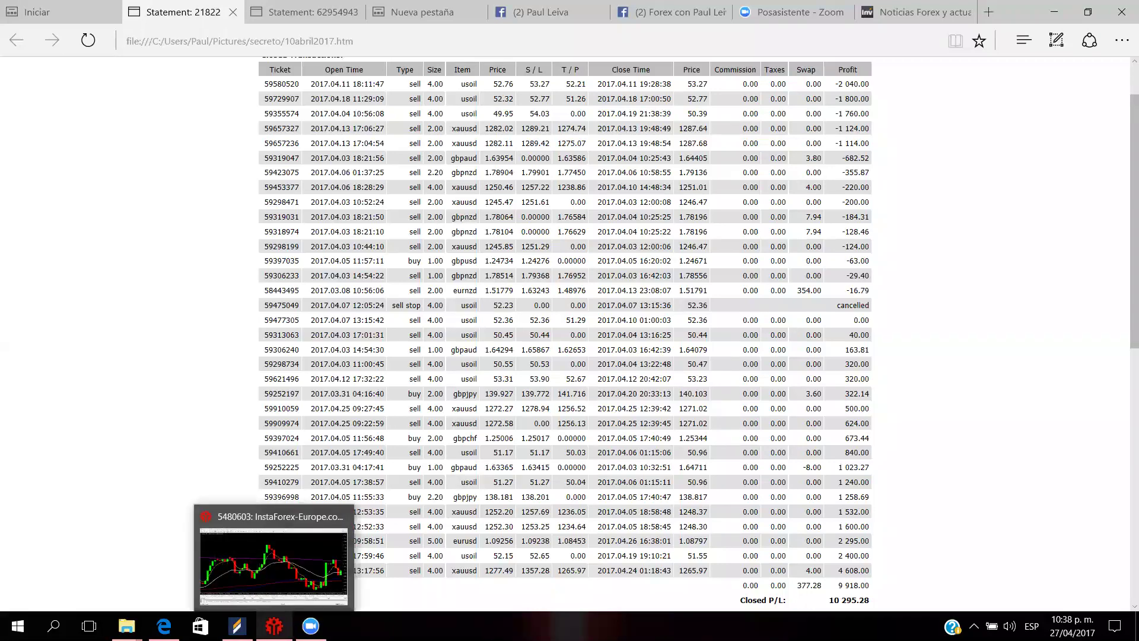
click(274, 564)
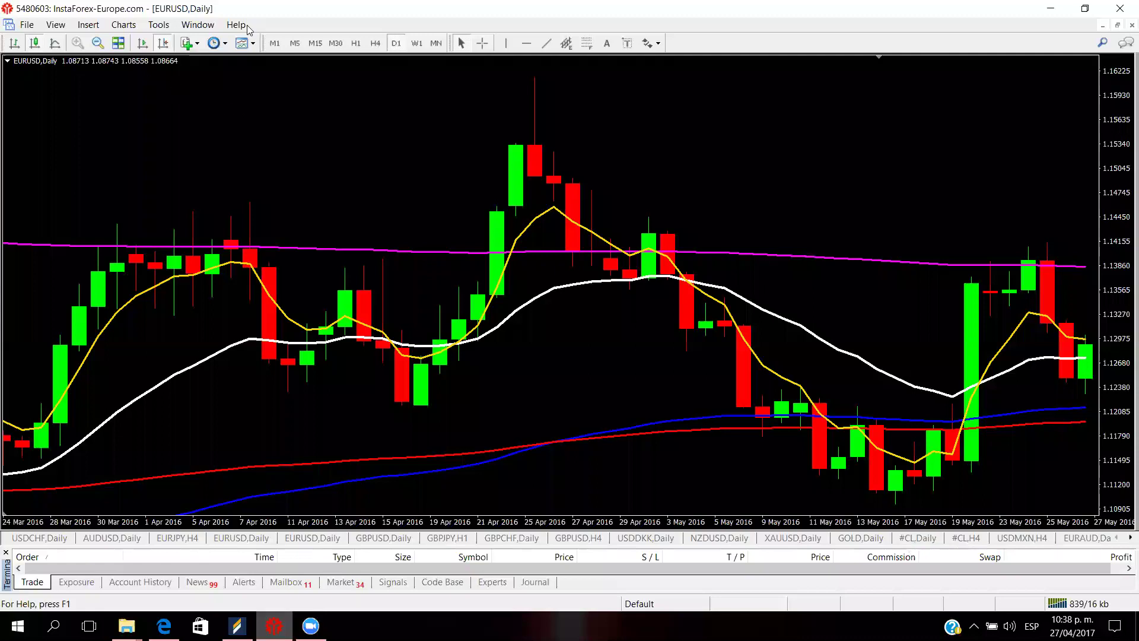
key(ctrl+F6)
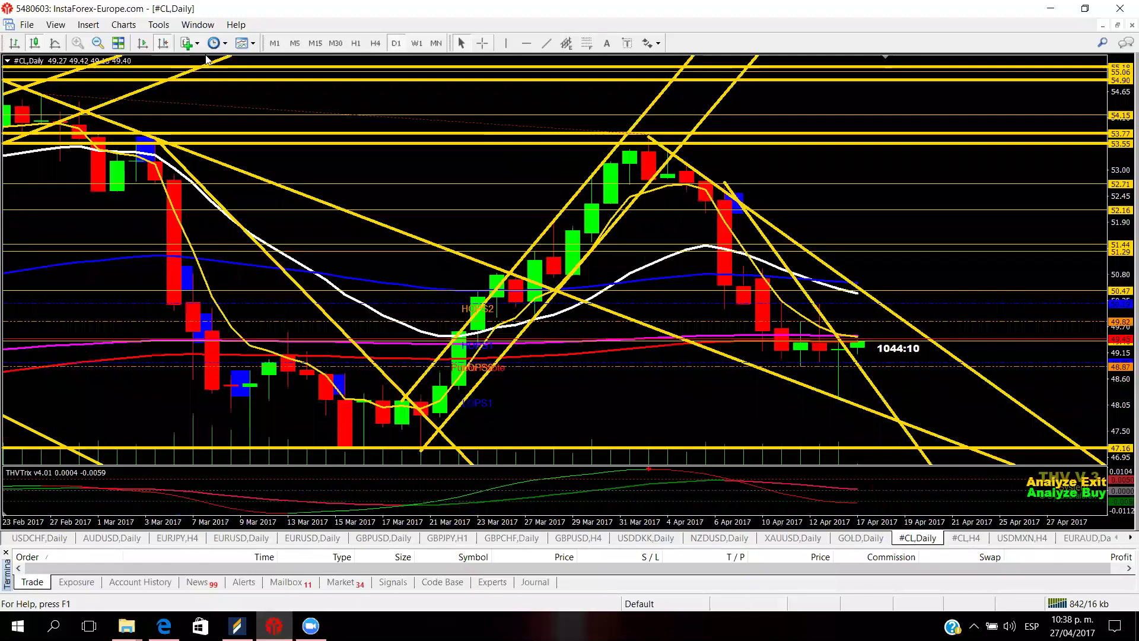
click(357, 43)
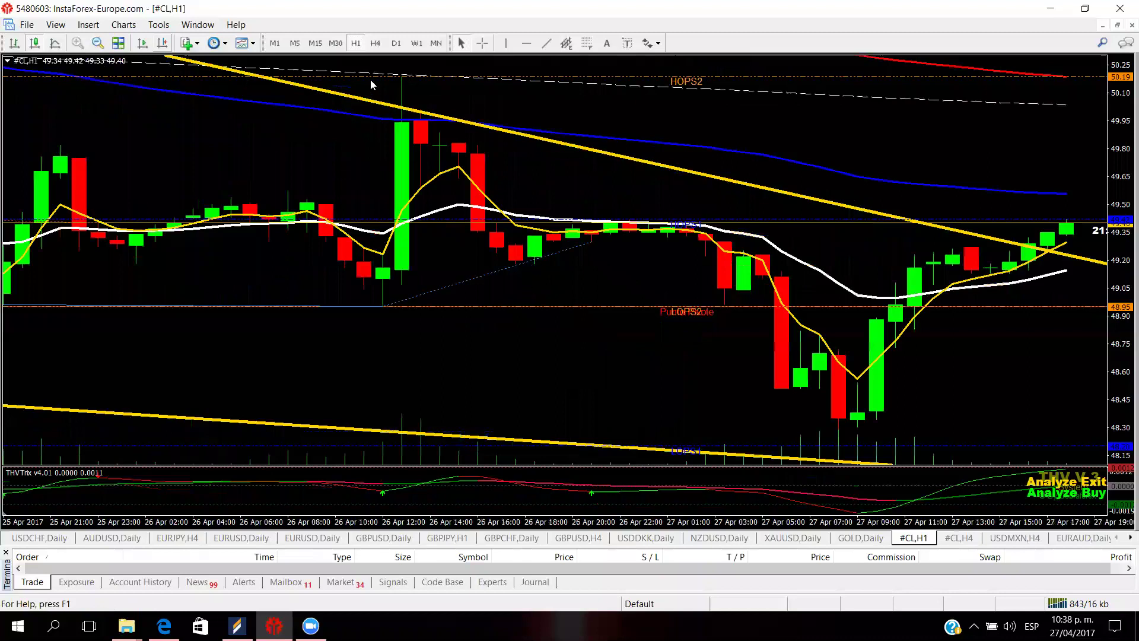
scroll(370, 79, up, 10)
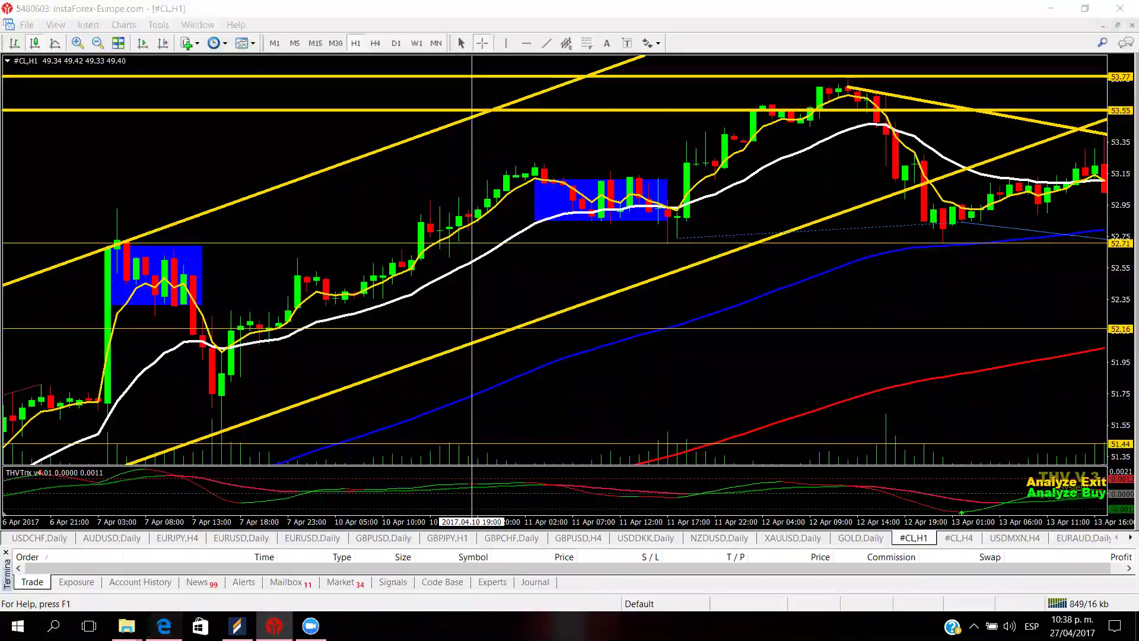
- Check the first usoil trade's profit in the browser statement and return to the MetaTrader chart
key(alt+Tab)
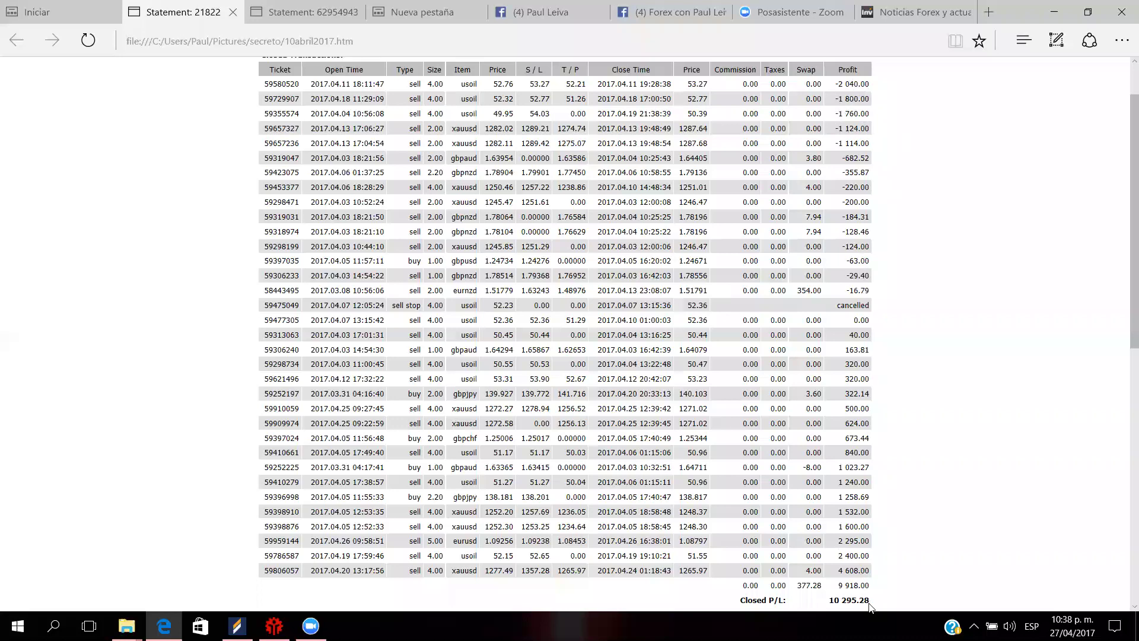
mouse_move(870, 603)
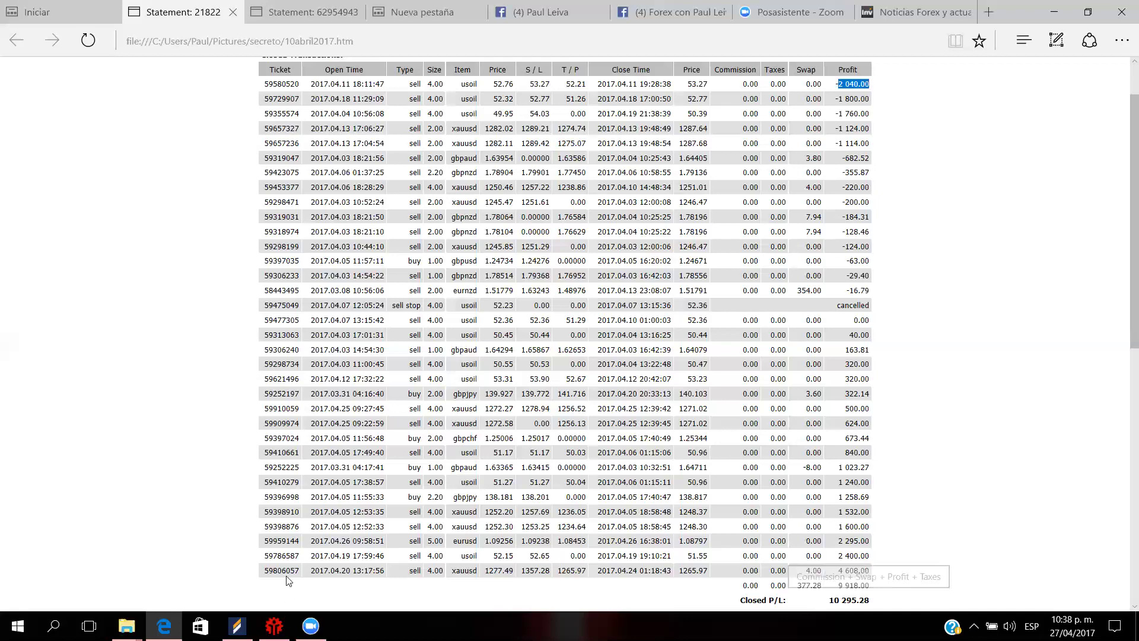
key(alt+Tab)
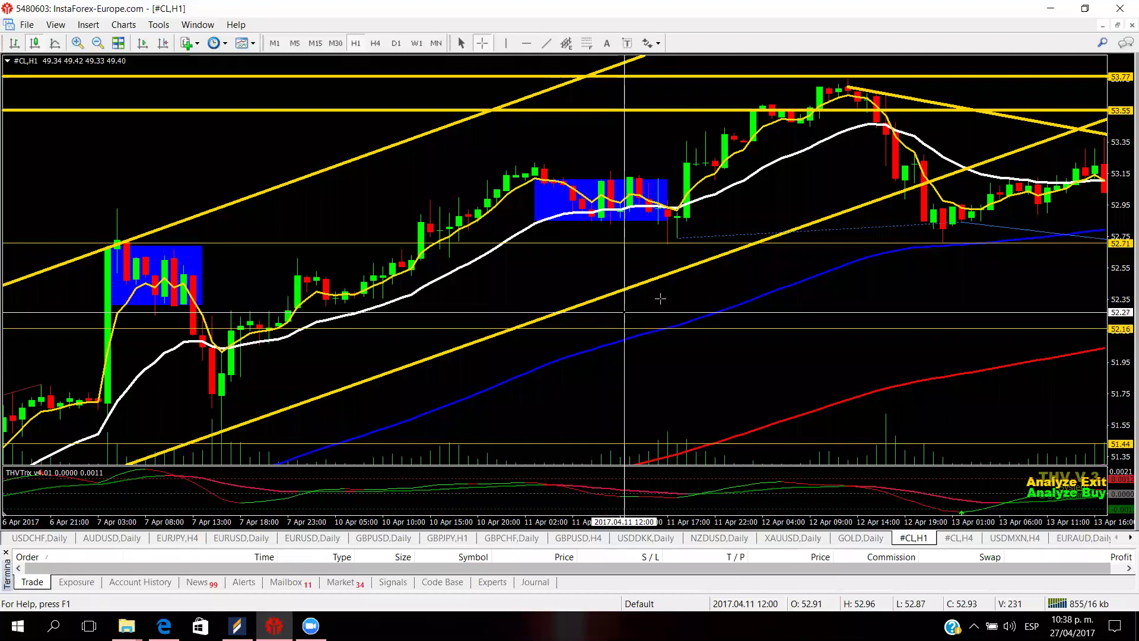
- Move the 52.71 horizontal line to 53.12 and bring the 11 April blue zone into close view
scroll(733, 233, up, 3)
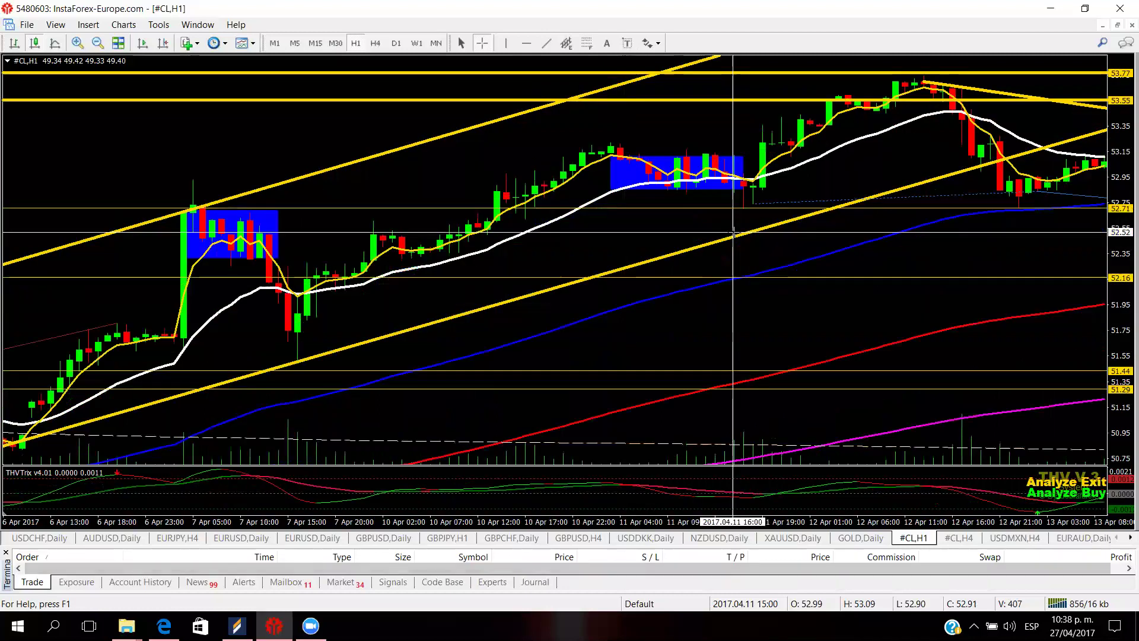
scroll(706, 261, down, 3)
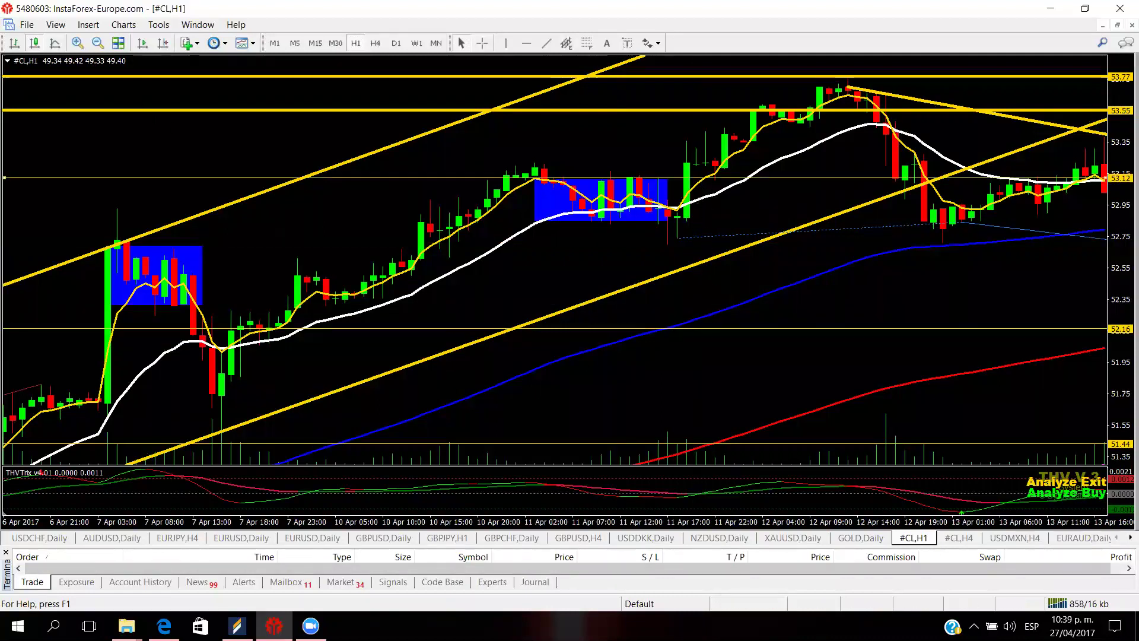
click(78, 42)
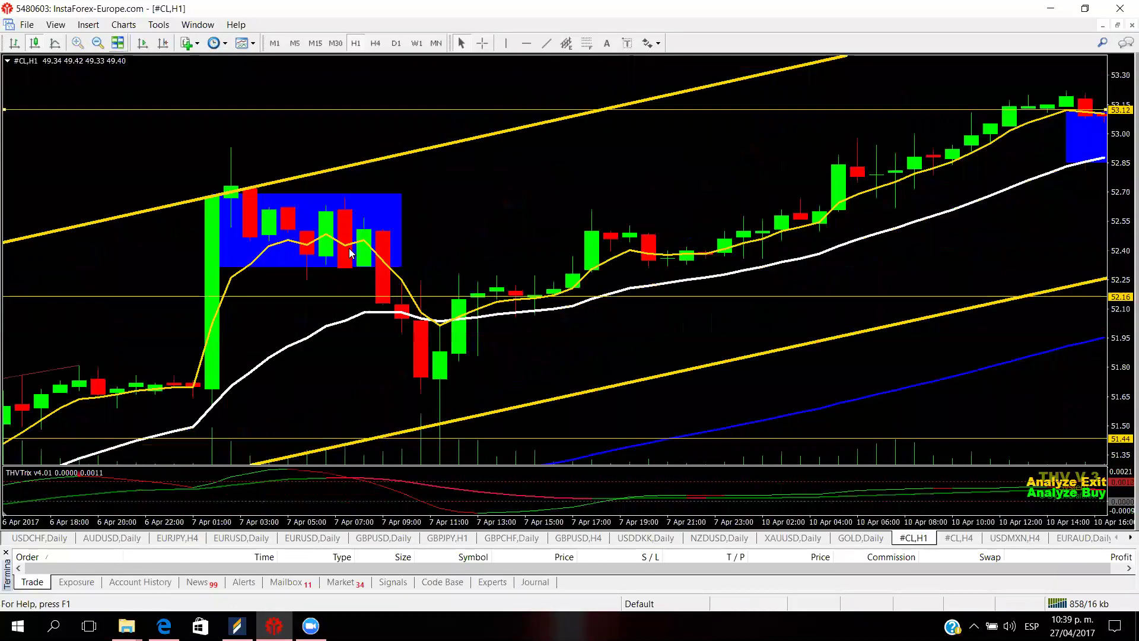
scroll(349, 248, down, 5)
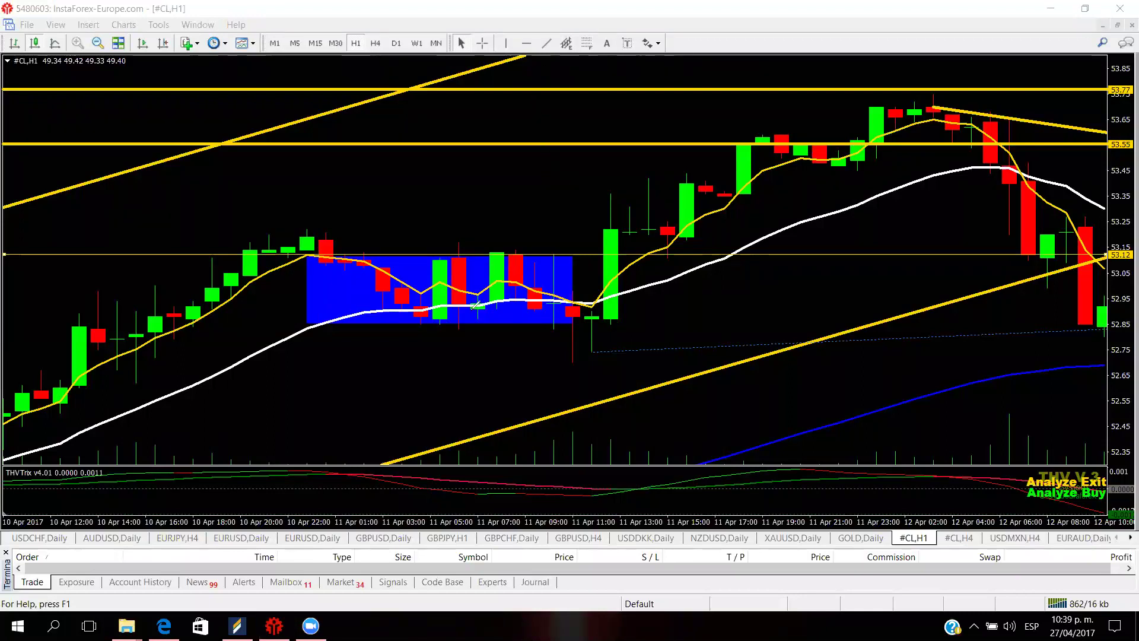
- Draw pink arcs over the price swings in the blue zone and scribble horizontal marks below and above the zone
mouse_move(299, 283)
mouse_down()
mouse_move(358, 244)
mouse_move(412, 330)
mouse_move(420, 273)
mouse_move(461, 253)
mouse_move(470, 333)
mouse_move(472, 296)
mouse_move(503, 245)
mouse_move(553, 301)
mouse_up()
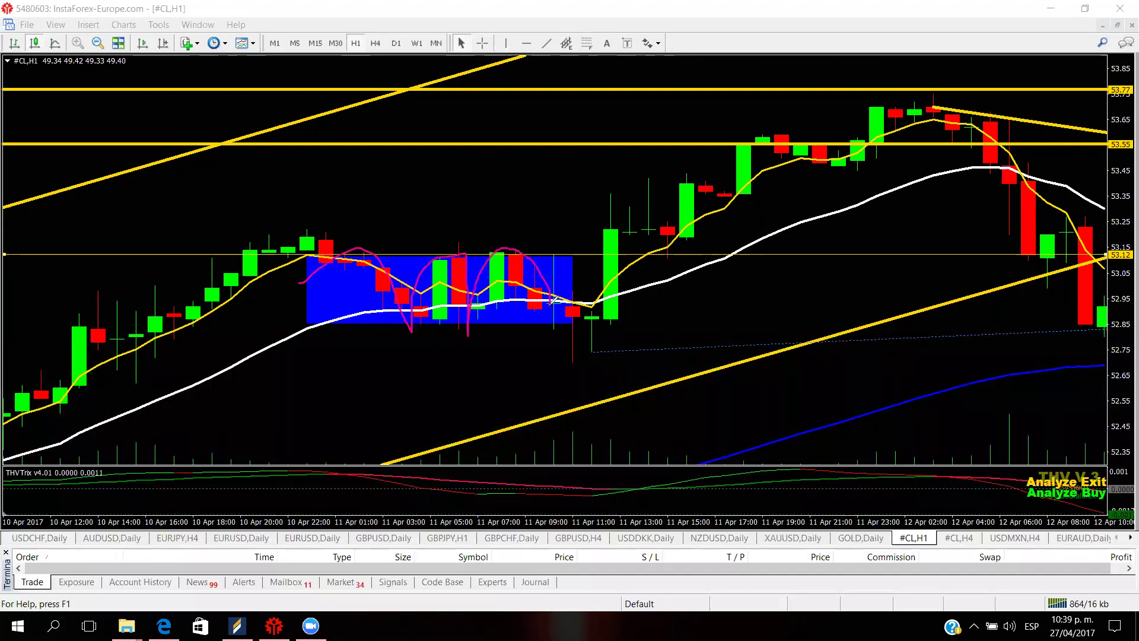
mouse_move(495, 422)
mouse_down()
mouse_move(614, 437)
mouse_move(583, 447)
mouse_move(694, 454)
mouse_move(551, 457)
mouse_move(682, 442)
mouse_up()
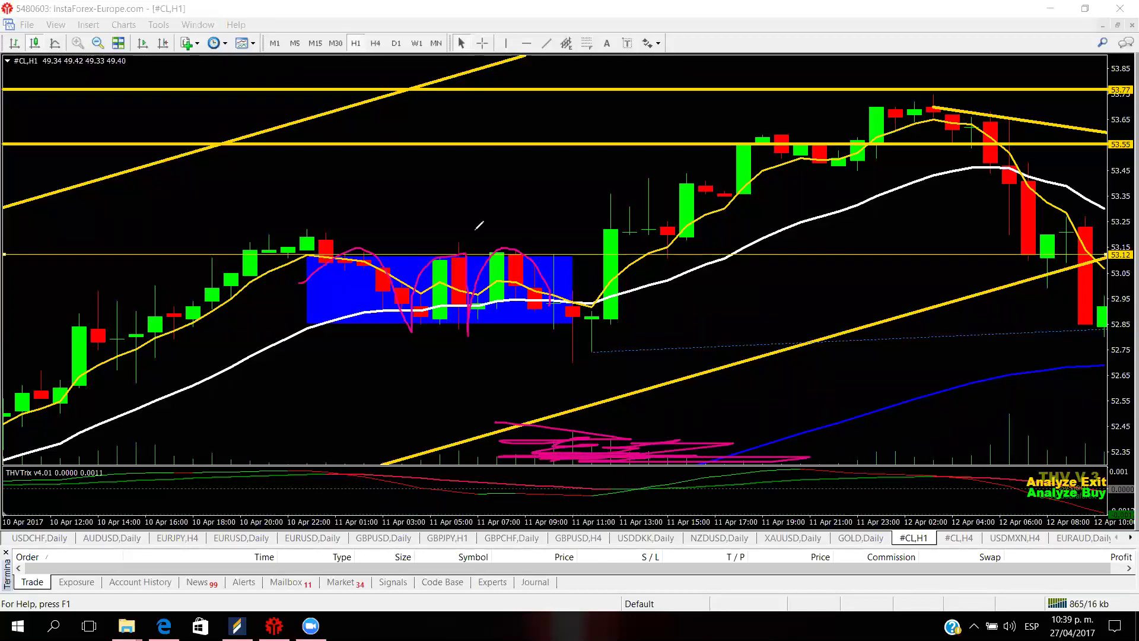
mouse_move(321, 203)
mouse_down()
mouse_move(546, 198)
mouse_move(380, 199)
mouse_move(462, 198)
mouse_up()
drag(634, 206, 660, 206)
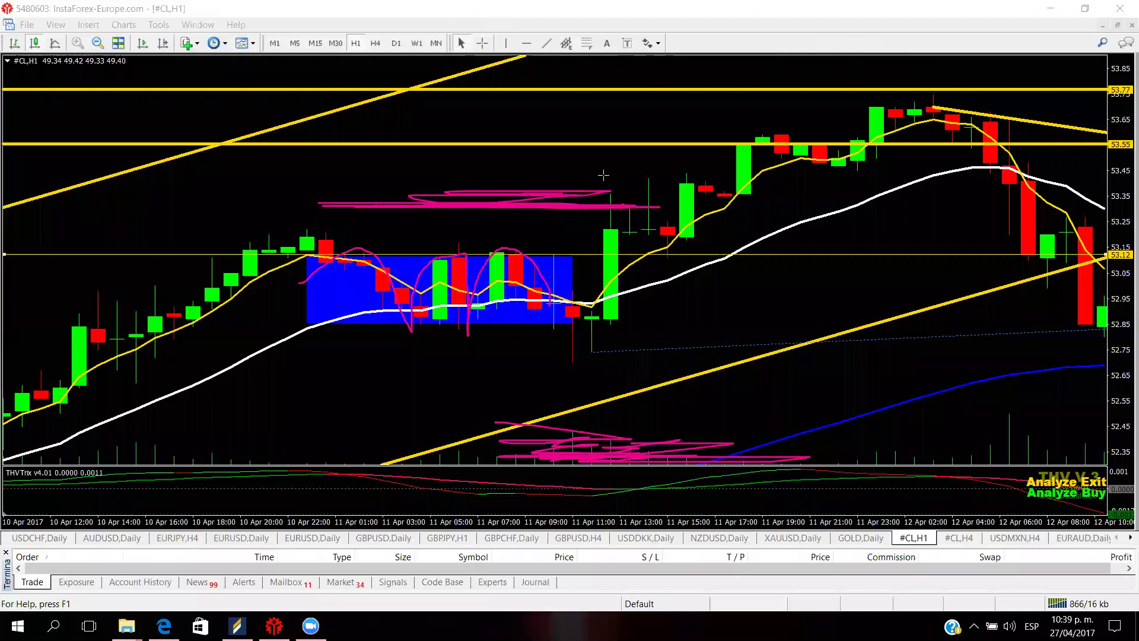
- Raise the horizontal line at the blue zone's upper edge to 53.34 and measure price distances above and below the zone with the crosshair
drag(560, 301, 606, 172)
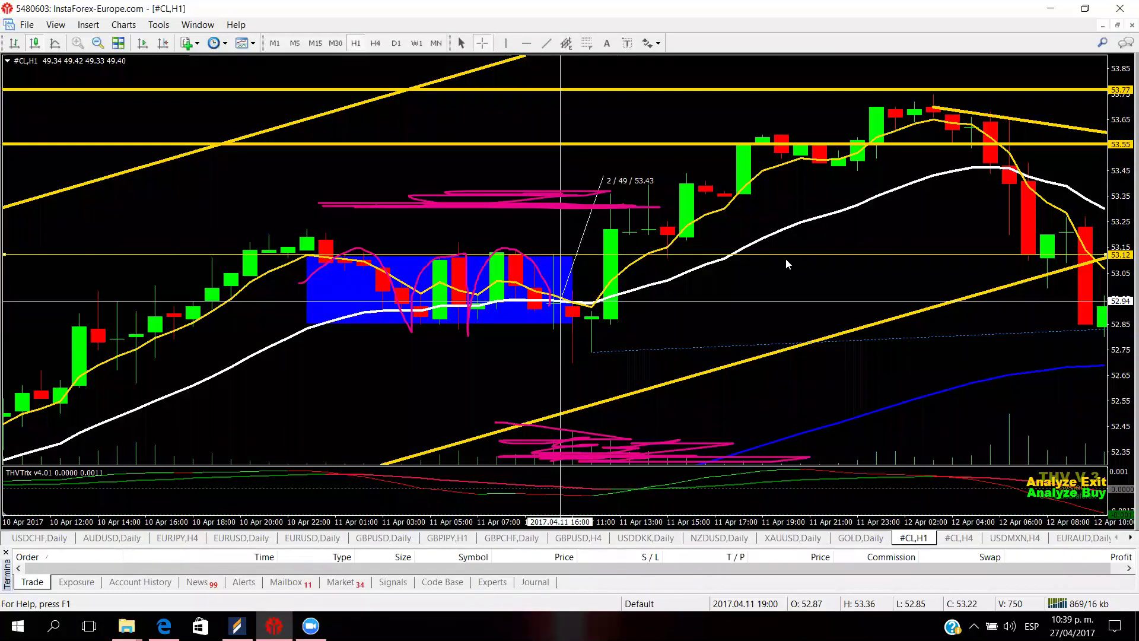
drag(798, 254, 798, 198)
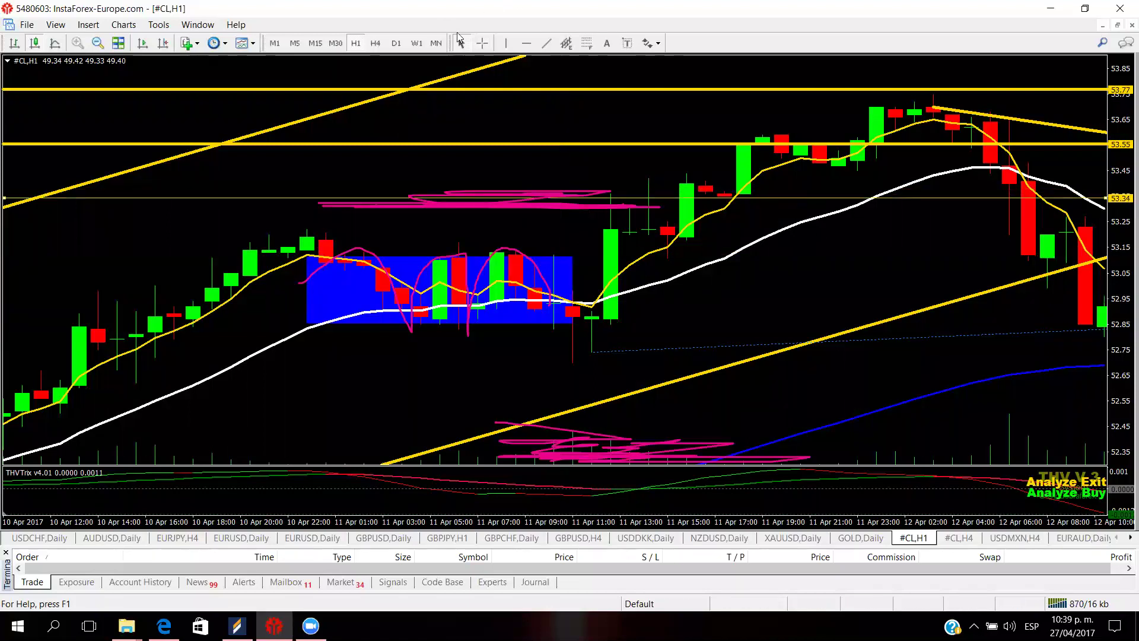
click(483, 43)
drag(562, 322, 579, 451)
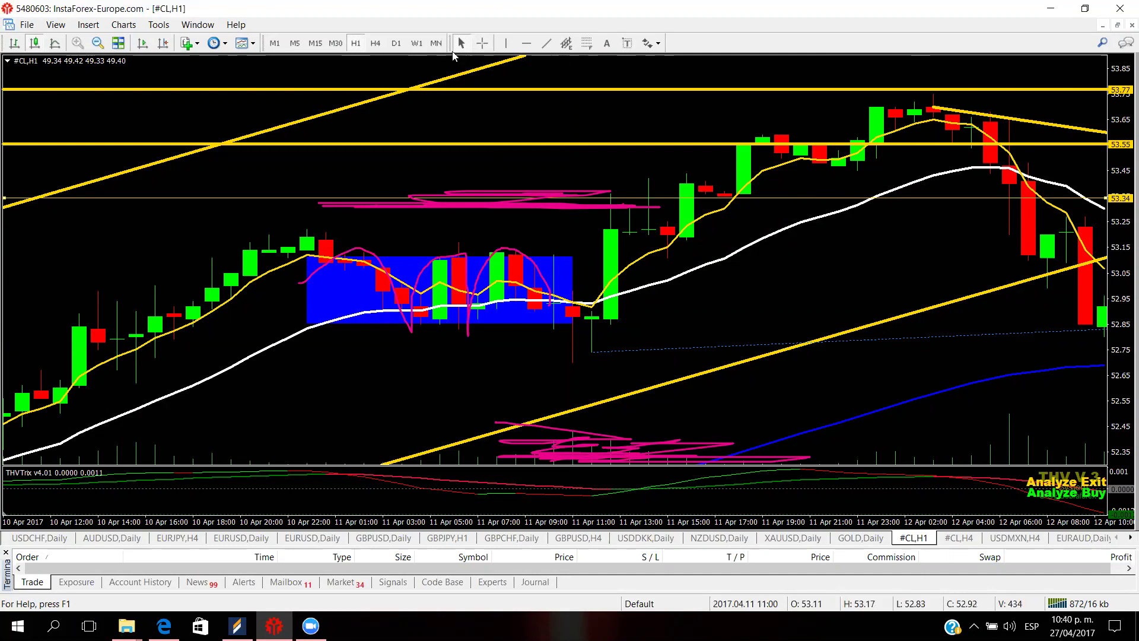
click(482, 43)
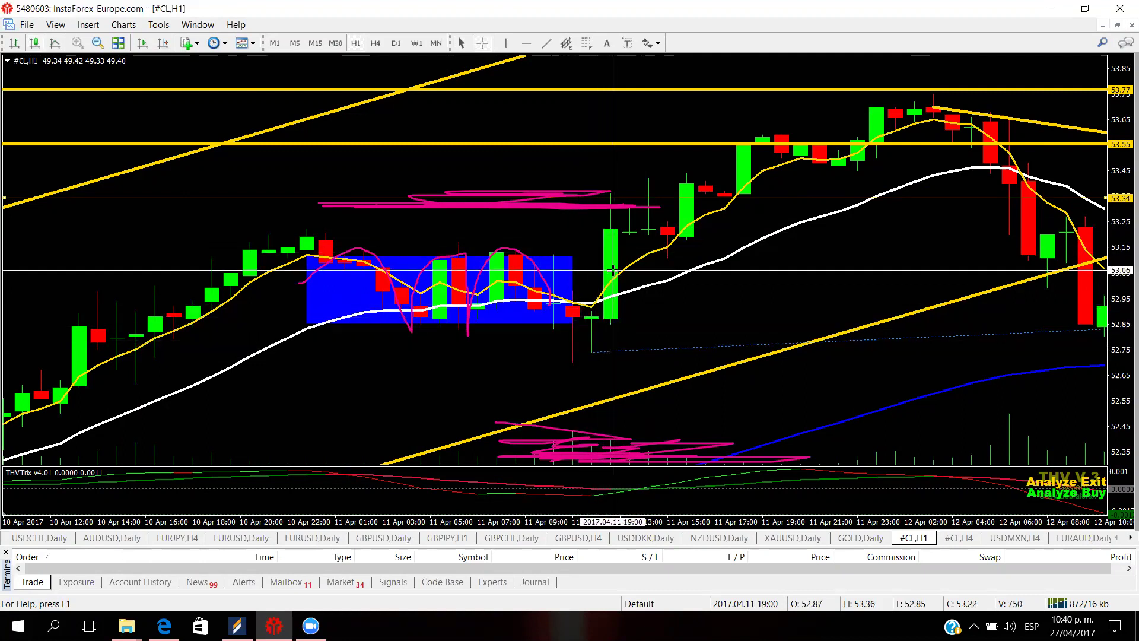
drag(573, 332, 609, 190)
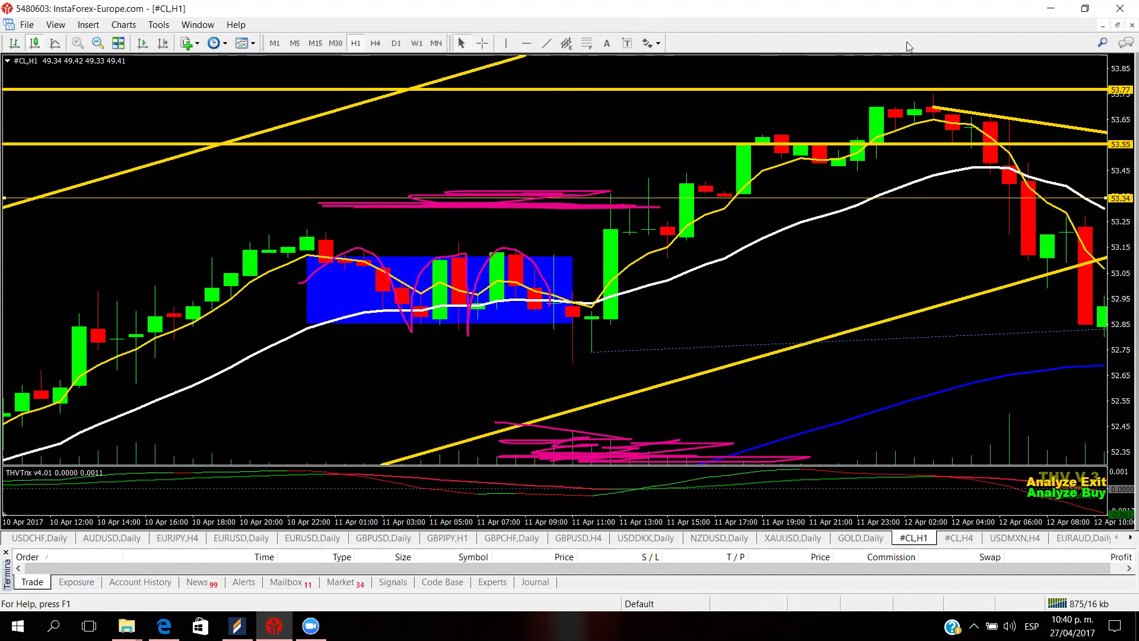
- Circle the tall green breakout candle after the blue zone in blue ink and clear all ink from the chart
key(ctrl+shift+1)
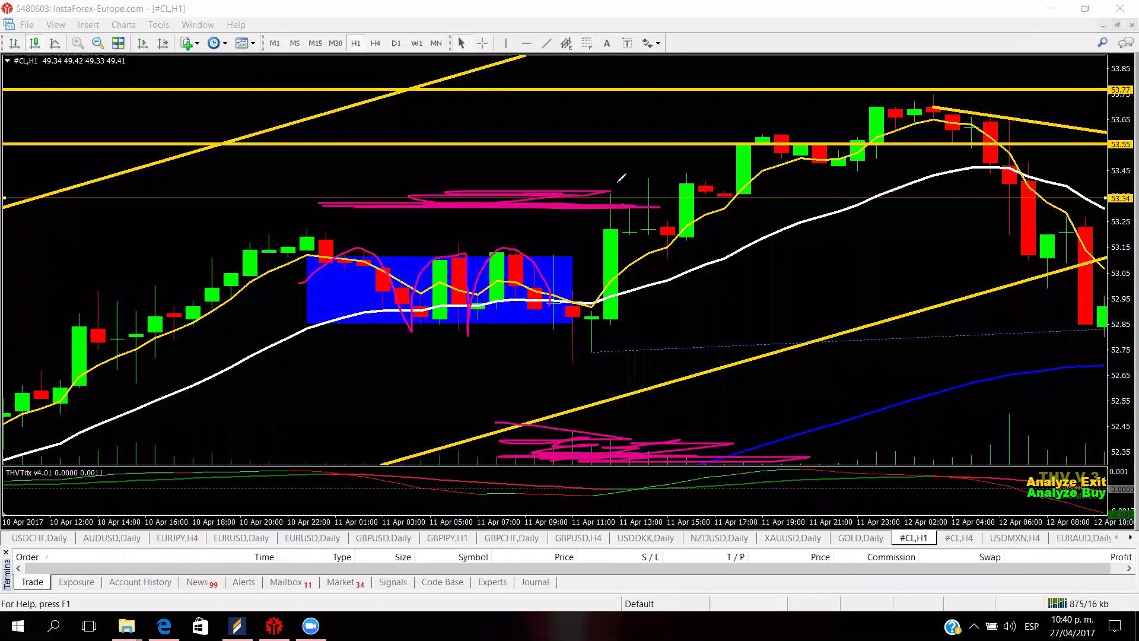
mouse_move(608, 181)
mouse_down()
mouse_move(593, 205)
mouse_move(651, 217)
mouse_move(625, 315)
mouse_move(592, 255)
mouse_move(631, 204)
mouse_move(637, 229)
mouse_move(595, 233)
mouse_move(626, 218)
mouse_up()
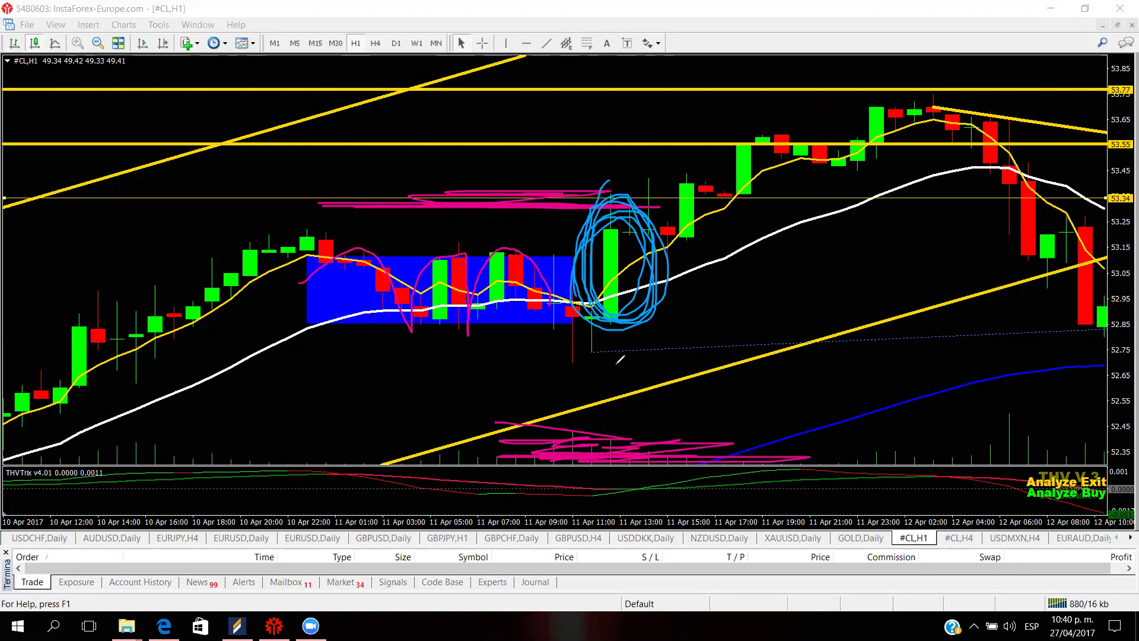
key(e)
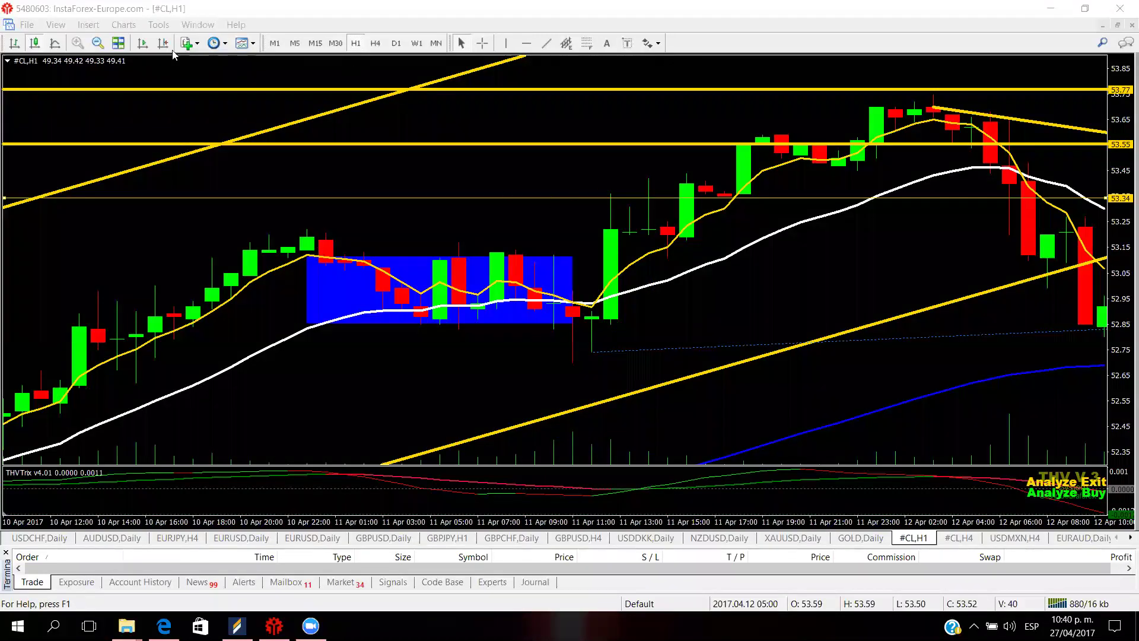
- Change the #CL chart to the M30 timeframe and frame the 11 April blue zone with the breakout that follows
click(97, 42)
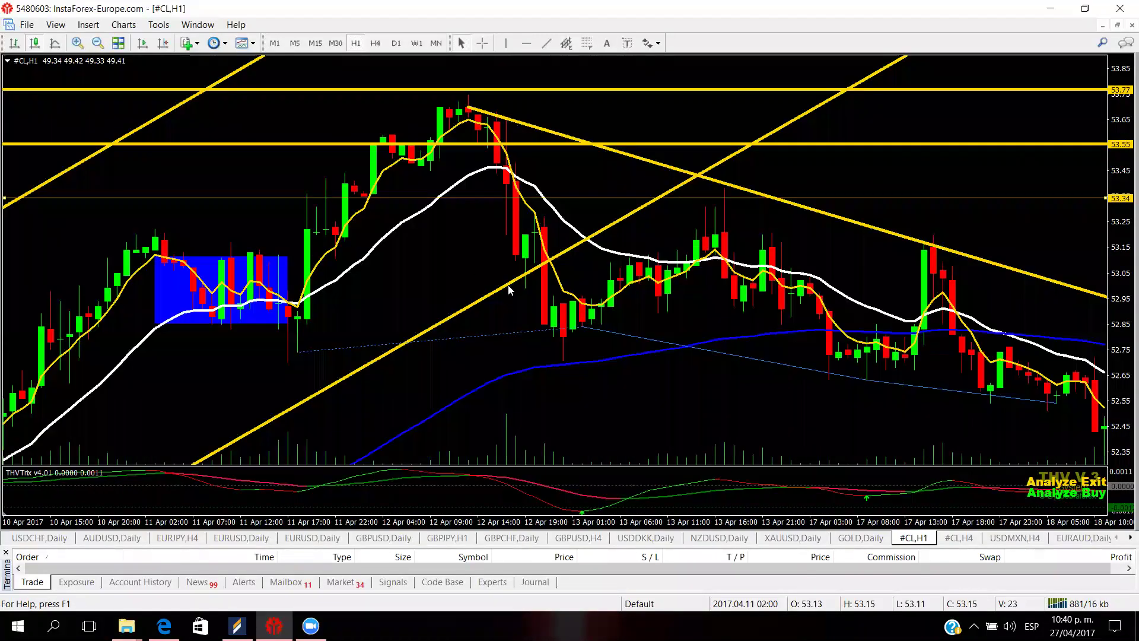
scroll(334, 59, up, 2)
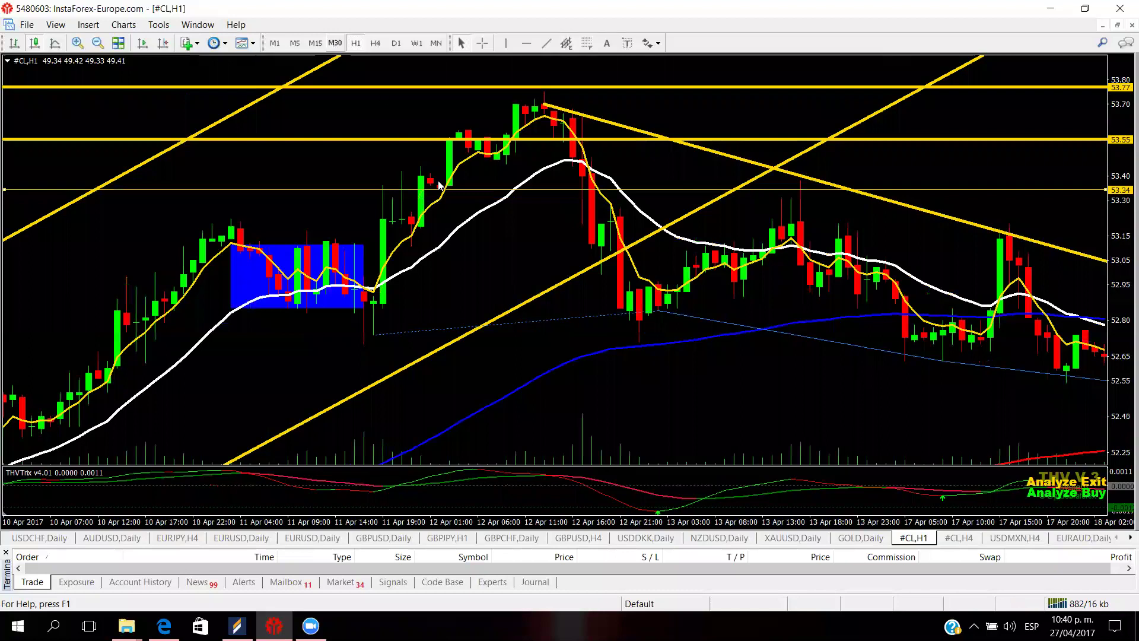
click(77, 43)
click(335, 42)
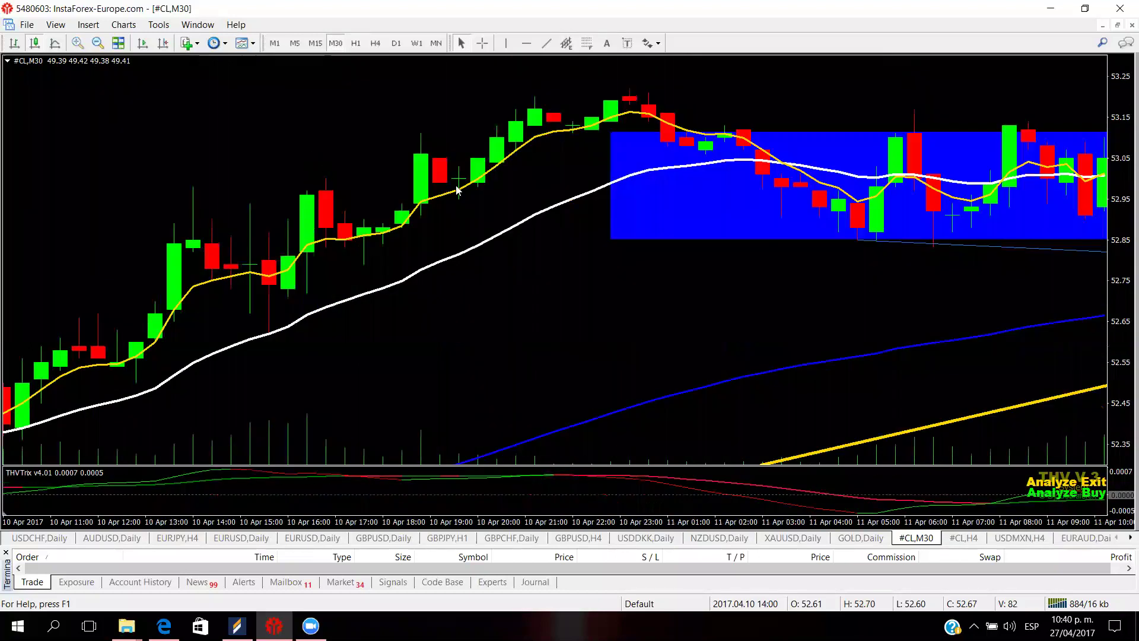
scroll(456, 190, down, 5)
click(98, 42)
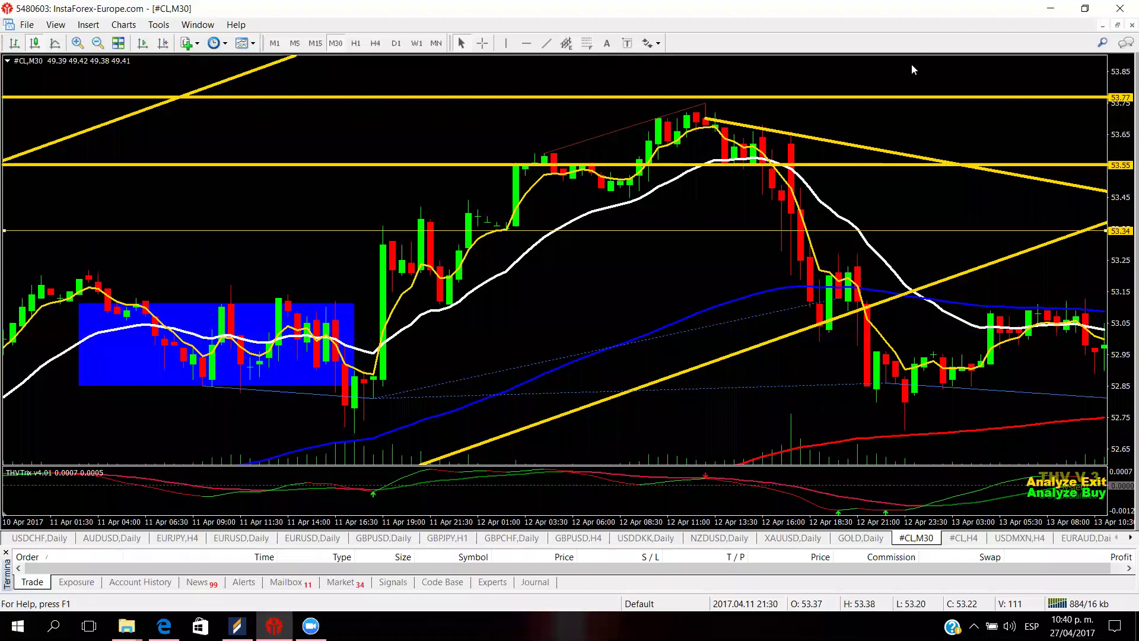
scroll(911, 64, up, 4)
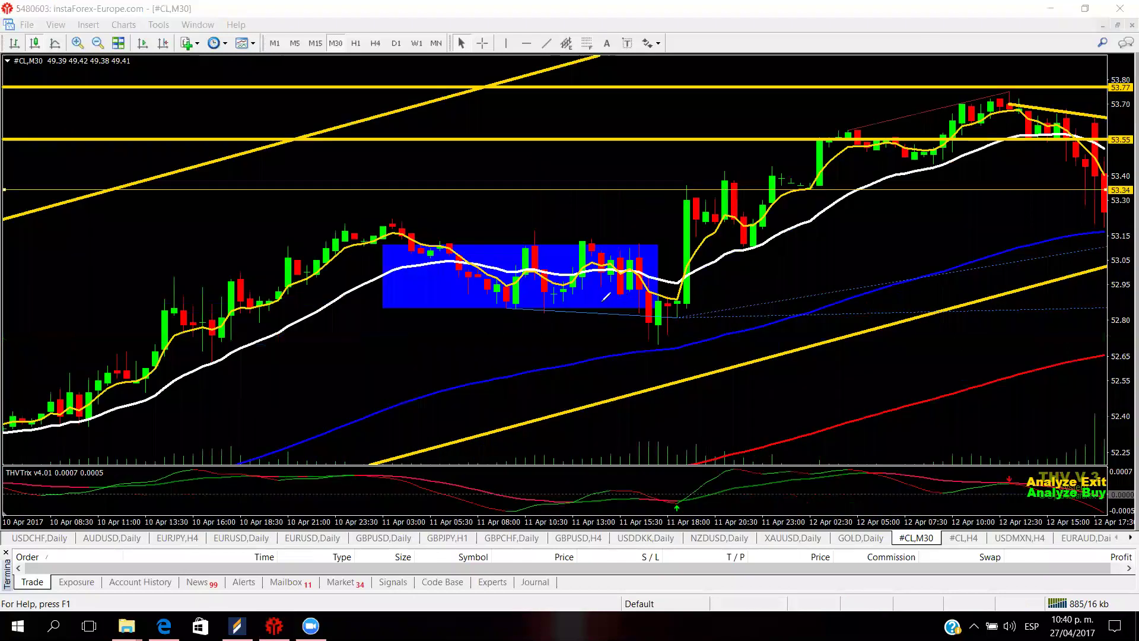
- Draw a blue ink line along the blue zone's lower edge and circle two spots beneath the breakout
drag(537, 312, 752, 312)
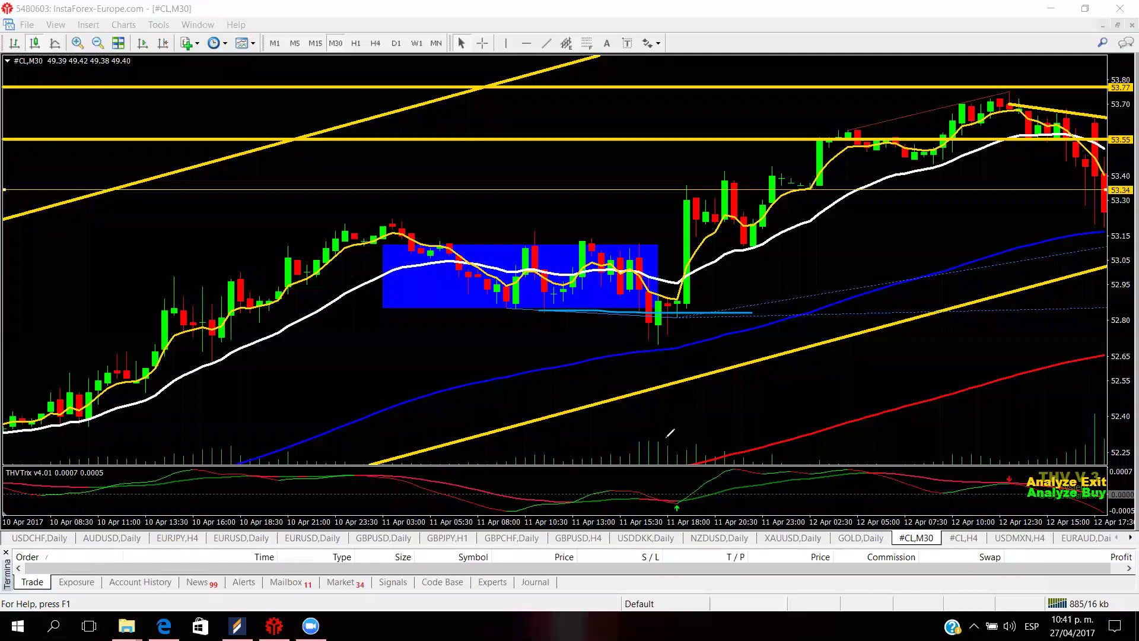
drag(714, 428, 673, 440)
drag(693, 365, 649, 387)
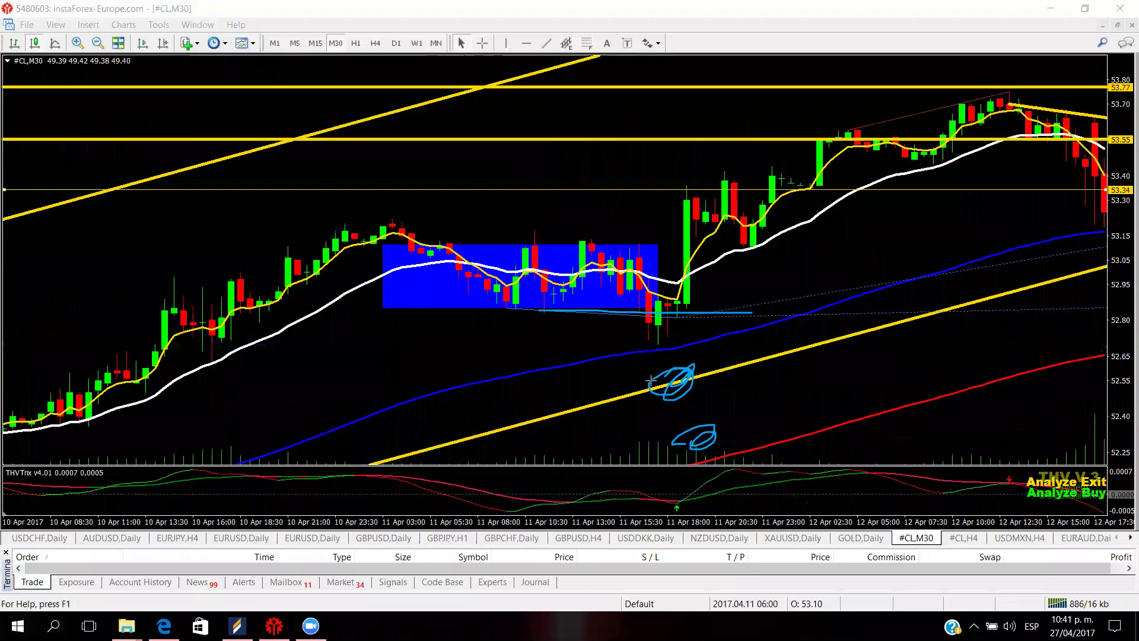
drag(642, 305, 674, 428)
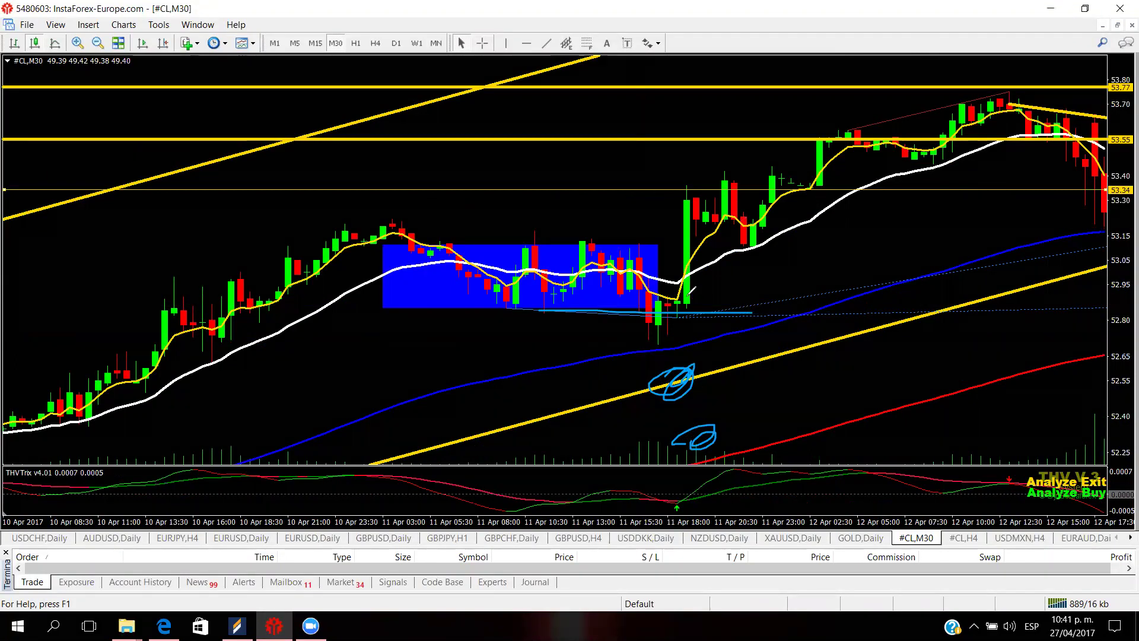
- Box the tall green breakout candle in blue ink, underline the blue zone, handwrite figures above the breakout, and clear all ink
mouse_move(670, 298)
mouse_down()
mouse_move(675, 181)
mouse_move(713, 180)
mouse_move(712, 302)
mouse_up()
drag(475, 307, 802, 304)
mouse_move(481, 161)
mouse_down()
mouse_move(508, 156)
mouse_move(522, 188)
mouse_move(603, 147)
mouse_move(579, 151)
mouse_move(803, 131)
mouse_move(843, 84)
mouse_move(813, 90)
mouse_up()
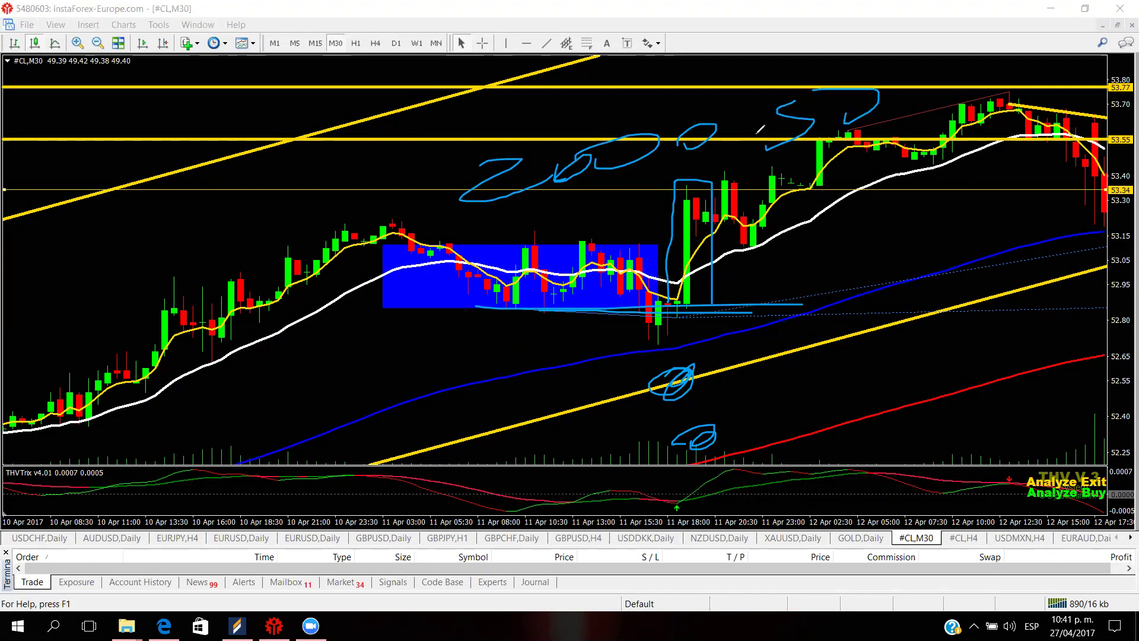
key(e)
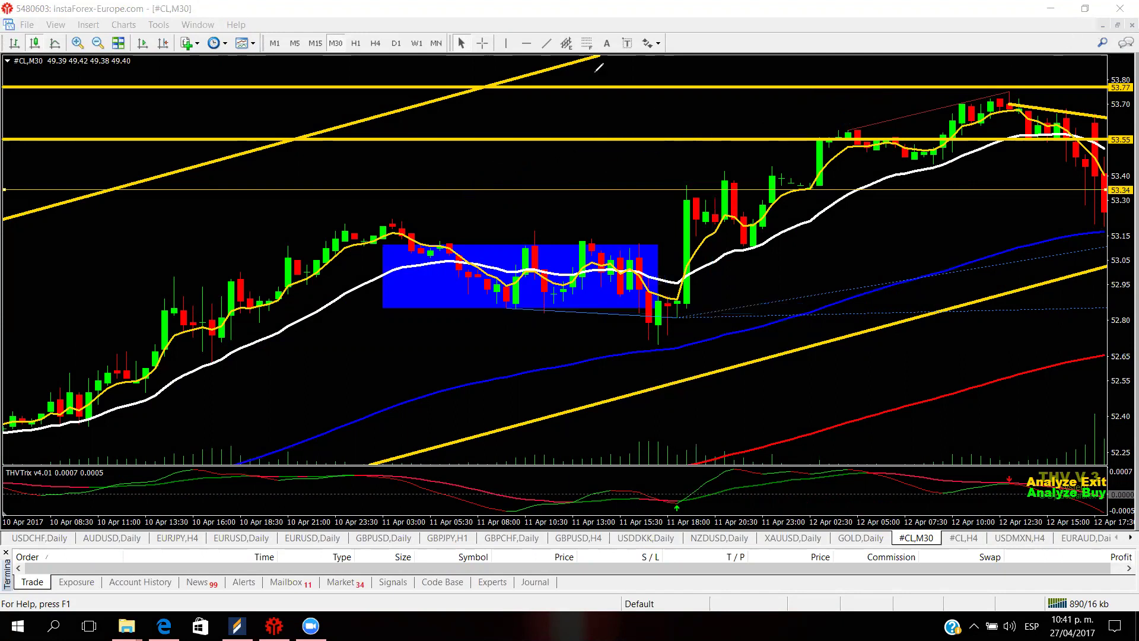
- Change the #CL chart to the H4 timeframe and shade the area beneath the April rising channel's lower line in blue ink
click(356, 43)
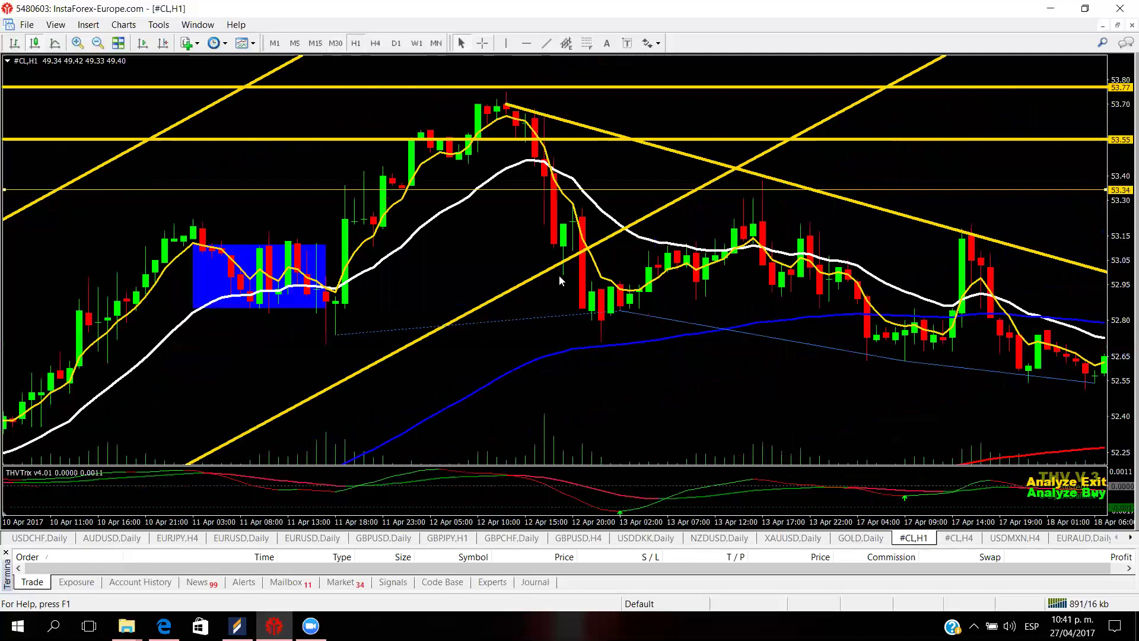
click(379, 46)
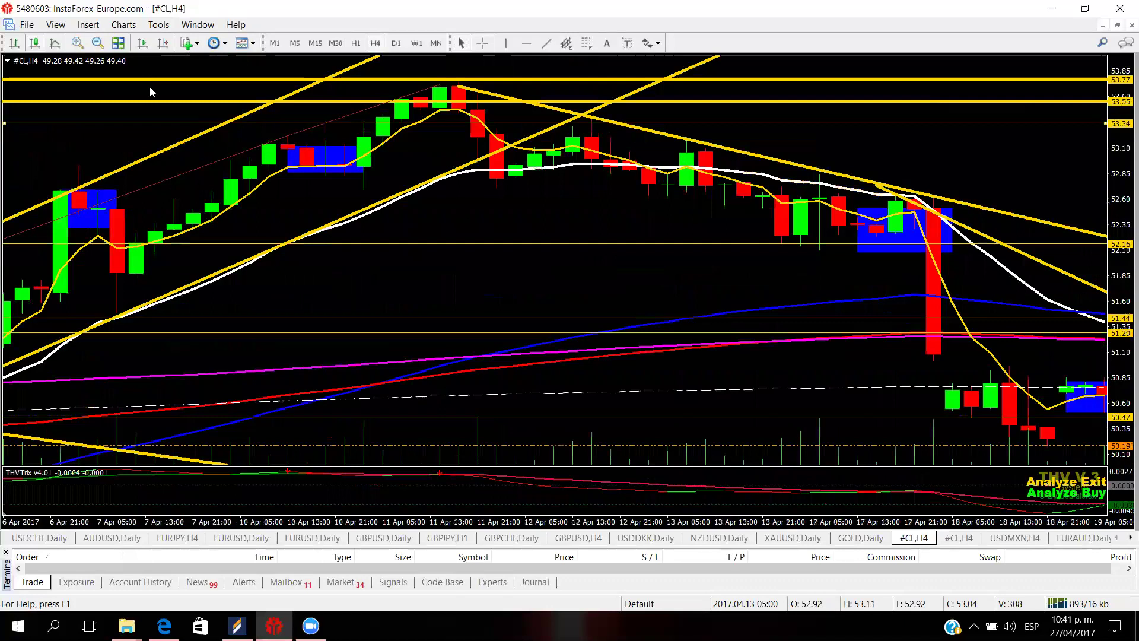
scroll(150, 92, down, 3)
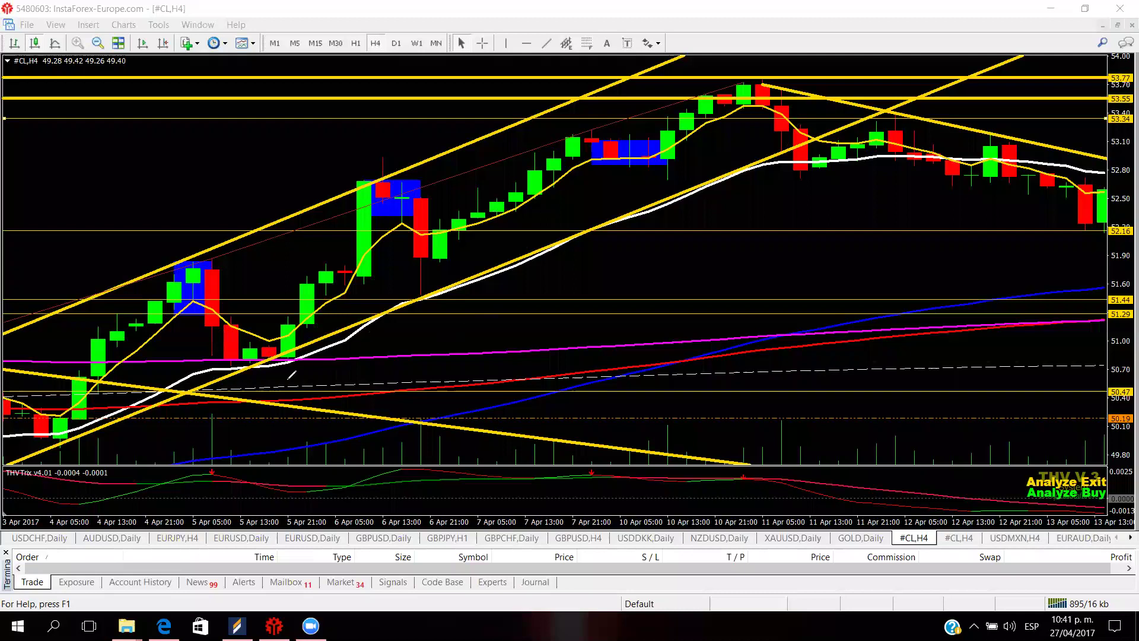
mouse_move(299, 380)
mouse_down()
mouse_move(522, 271)
mouse_move(645, 237)
mouse_move(448, 335)
mouse_move(461, 305)
mouse_move(389, 342)
mouse_move(390, 325)
mouse_move(375, 332)
mouse_move(643, 226)
mouse_move(560, 269)
mouse_move(702, 198)
mouse_move(612, 264)
mouse_move(547, 282)
mouse_move(773, 178)
mouse_move(759, 196)
mouse_move(736, 201)
mouse_move(751, 186)
mouse_move(185, 403)
mouse_move(285, 393)
mouse_move(201, 422)
mouse_move(459, 350)
mouse_move(649, 242)
mouse_up()
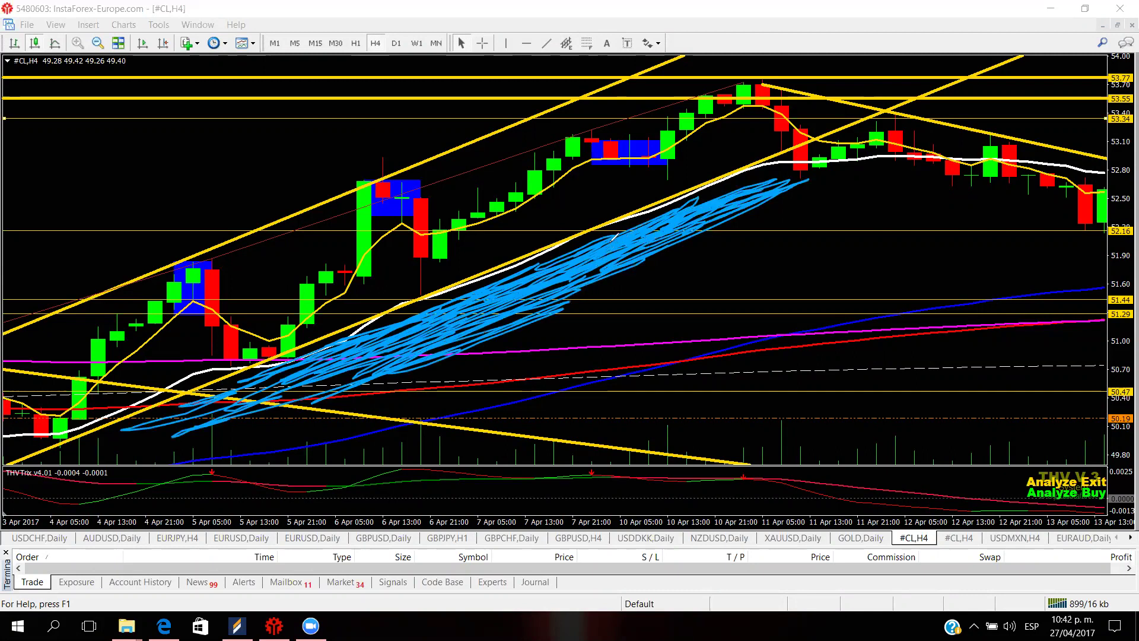
- Circle the blue zone below the 11 April high and the candles at and just after that high in blue ink
mouse_move(648, 140)
mouse_down()
mouse_move(668, 159)
mouse_move(592, 153)
mouse_up()
mouse_move(770, 79)
mouse_down()
mouse_move(748, 109)
mouse_move(770, 113)
mouse_move(755, 101)
mouse_move(785, 106)
mouse_move(772, 79)
mouse_move(755, 101)
mouse_move(782, 89)
mouse_up()
drag(705, 95, 703, 95)
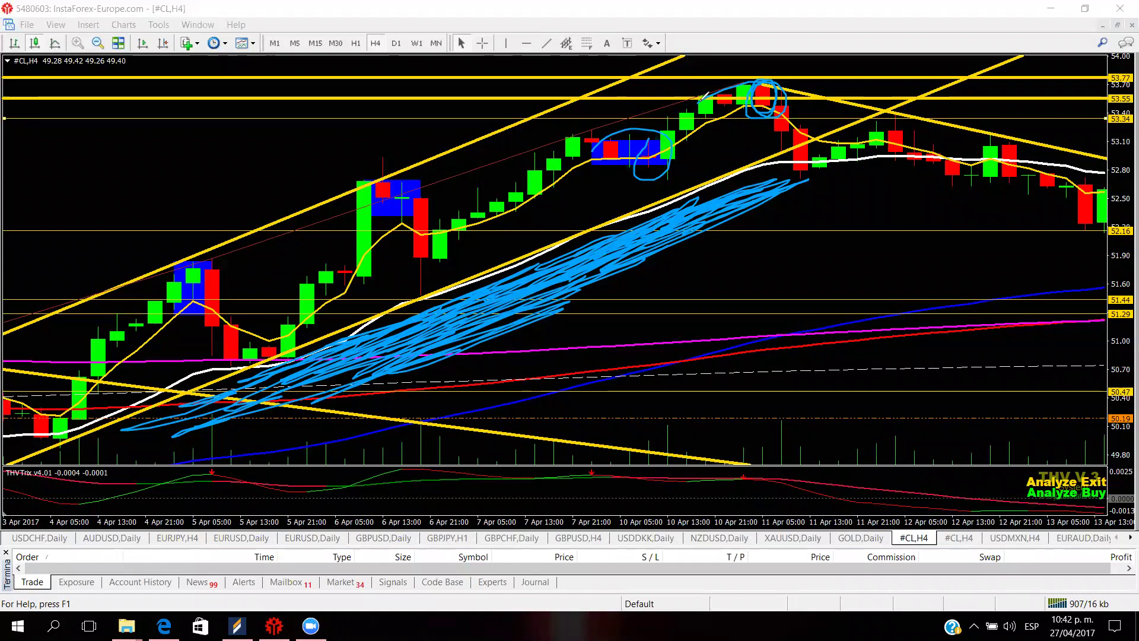
mouse_move(762, 81)
mouse_down()
mouse_move(782, 122)
mouse_move(804, 118)
mouse_move(765, 116)
mouse_up()
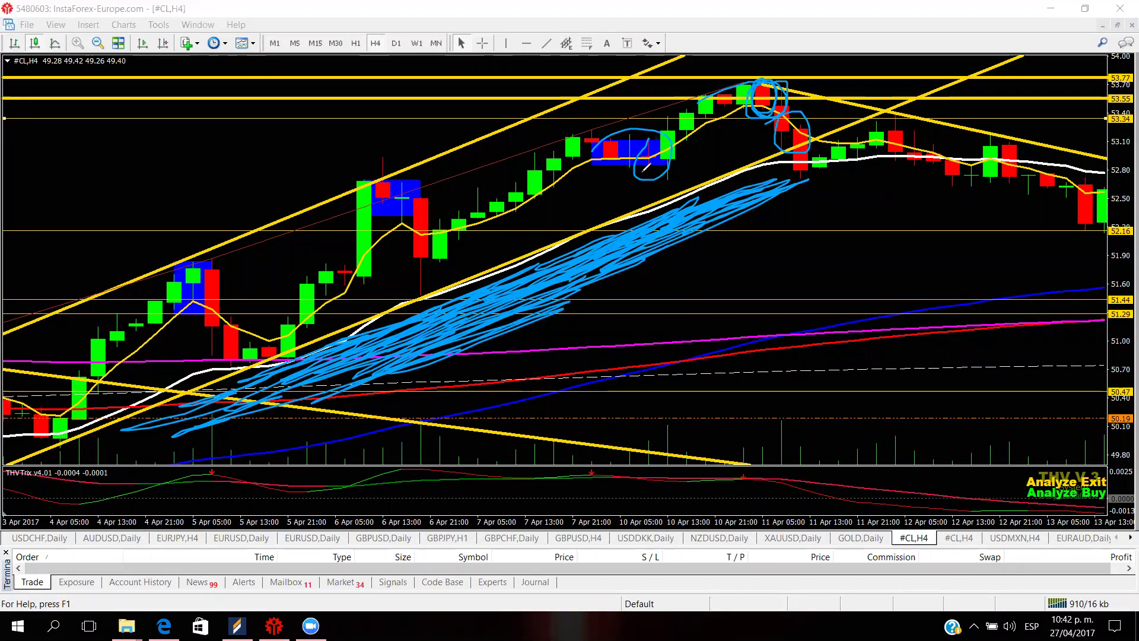
- Sketch a double peak between two horizontal lines above the 6 April blue zone, extend lines toward the high, and clear all ink
mouse_move(353, 147)
mouse_down()
mouse_move(451, 73)
mouse_move(462, 129)
mouse_up()
drag(361, 66, 508, 66)
mouse_move(361, 127)
mouse_down()
mouse_move(550, 126)
mouse_move(724, 89)
mouse_up()
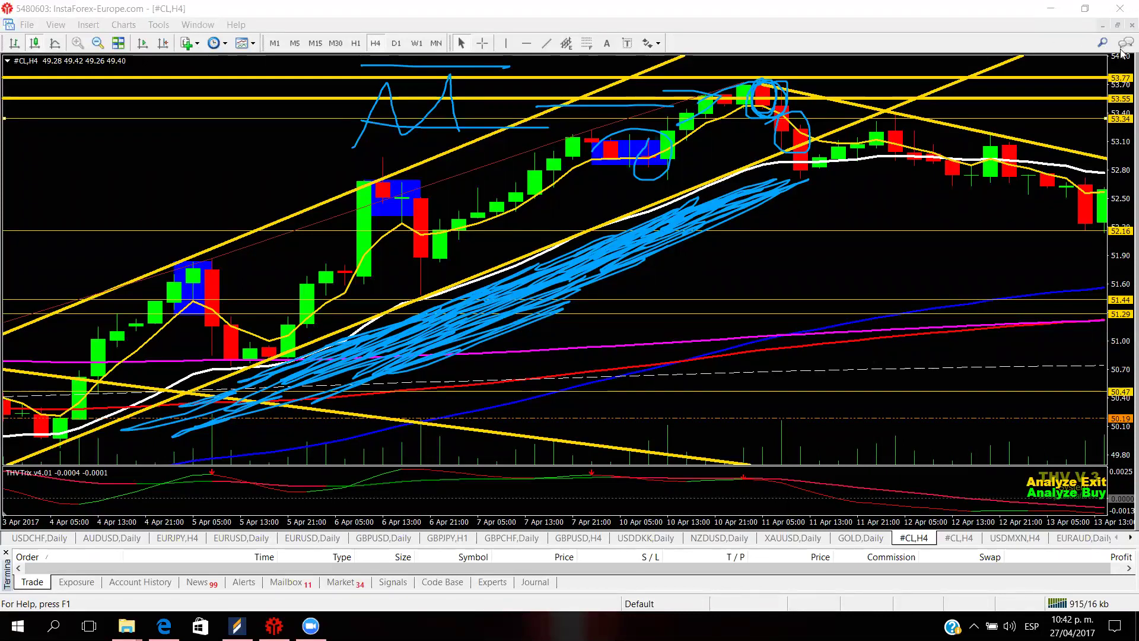
key(e)
- Circle the blue zone's candles and the candle at the high, link them with ink lines to the channel's lower line, and clear the ink
mouse_move(650, 136)
mouse_down()
mouse_move(651, 168)
mouse_move(647, 129)
mouse_move(613, 131)
mouse_move(605, 145)
mouse_move(644, 152)
mouse_up()
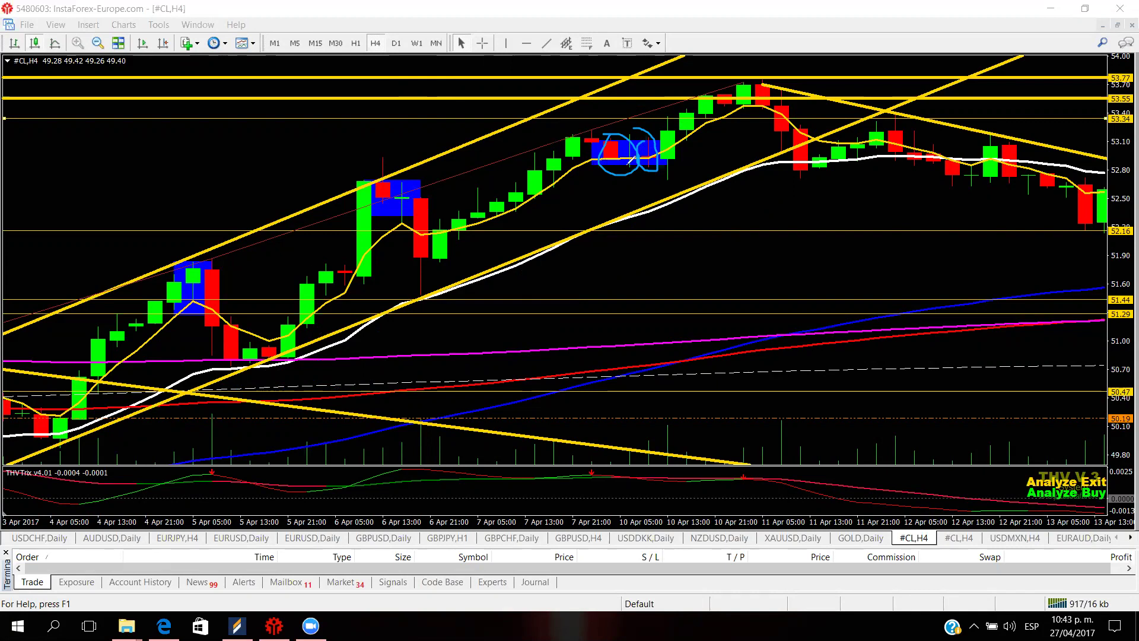
mouse_move(771, 83)
mouse_down()
mouse_move(773, 96)
mouse_move(744, 70)
mouse_up()
mouse_move(670, 187)
mouse_down()
mouse_move(777, 153)
mouse_move(789, 121)
mouse_up()
mouse_move(655, 165)
mouse_down()
mouse_move(655, 208)
mouse_move(692, 201)
mouse_move(686, 127)
mouse_up()
mouse_move(688, 205)
mouse_down()
mouse_move(717, 196)
mouse_move(626, 220)
mouse_up()
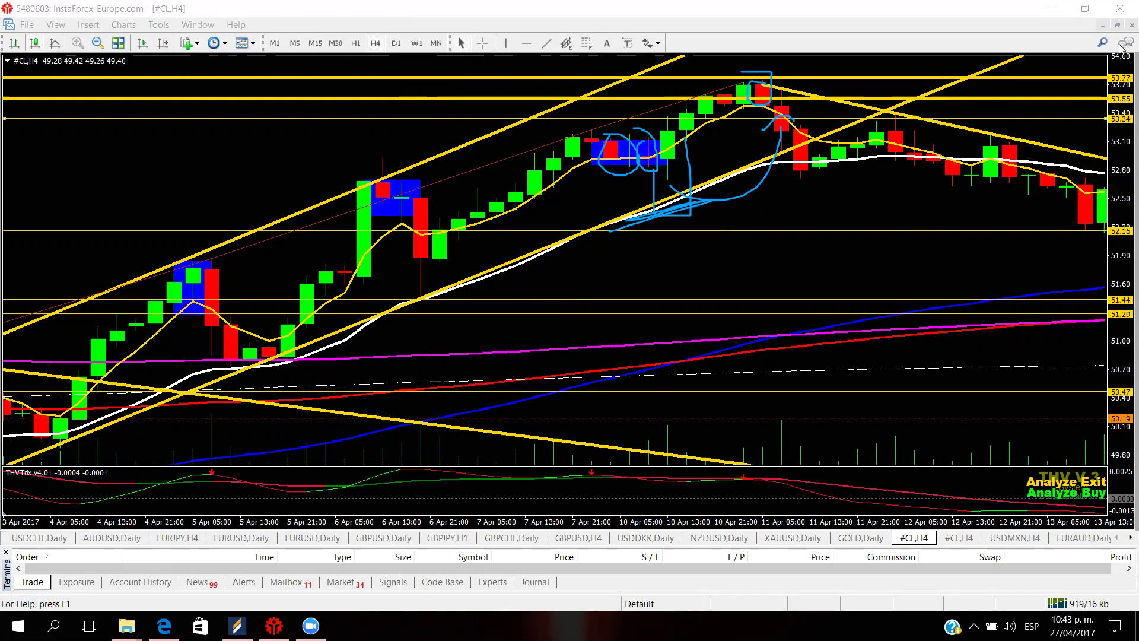
key(ctrl+shift+c)
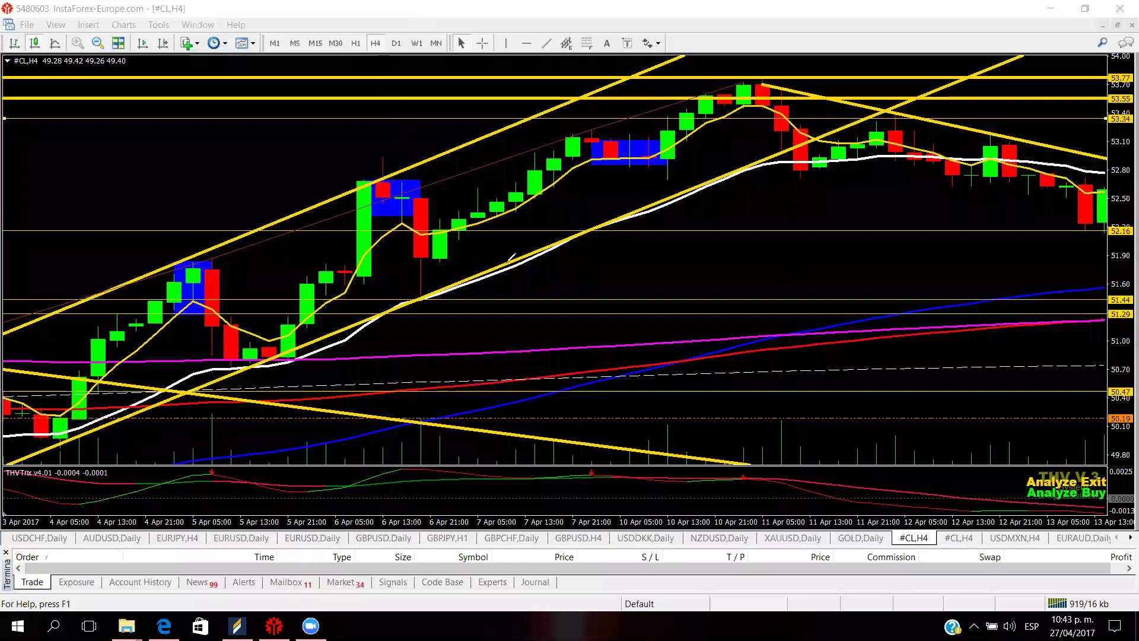
- Change the #CL chart to H1, trace the 11 April blue zone's upper and lower edges in ink, and box its last candles
key(Return)
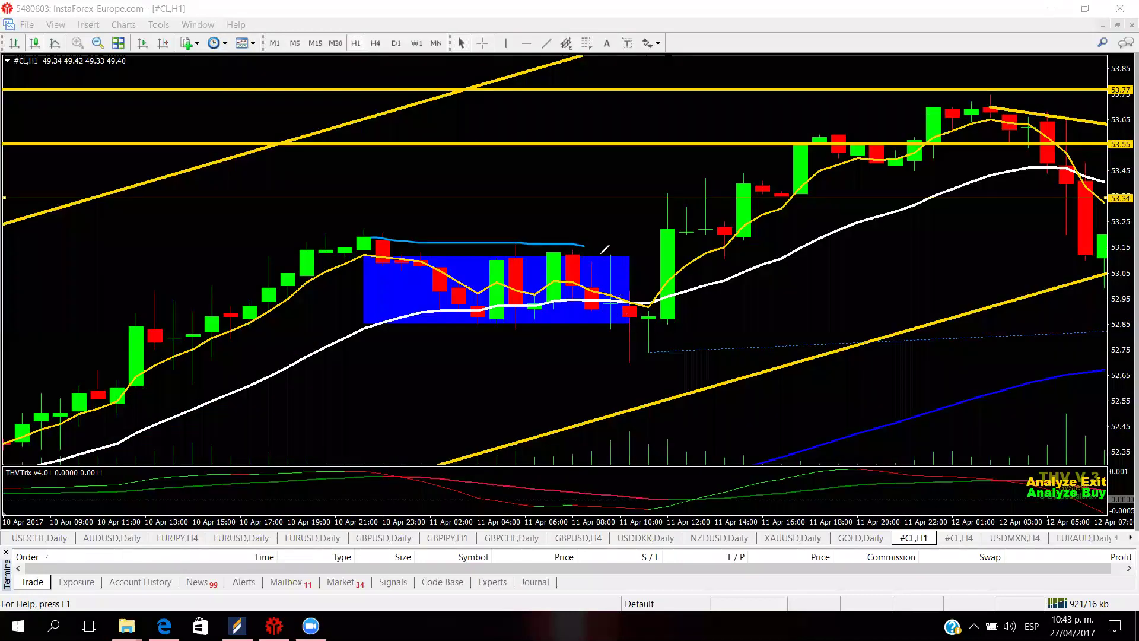
mouse_move(604, 259)
mouse_down()
mouse_move(605, 344)
mouse_move(625, 315)
mouse_move(625, 257)
mouse_up()
mouse_move(479, 333)
mouse_down()
mouse_move(606, 336)
mouse_move(588, 276)
mouse_move(599, 307)
mouse_move(581, 308)
mouse_move(647, 306)
mouse_up()
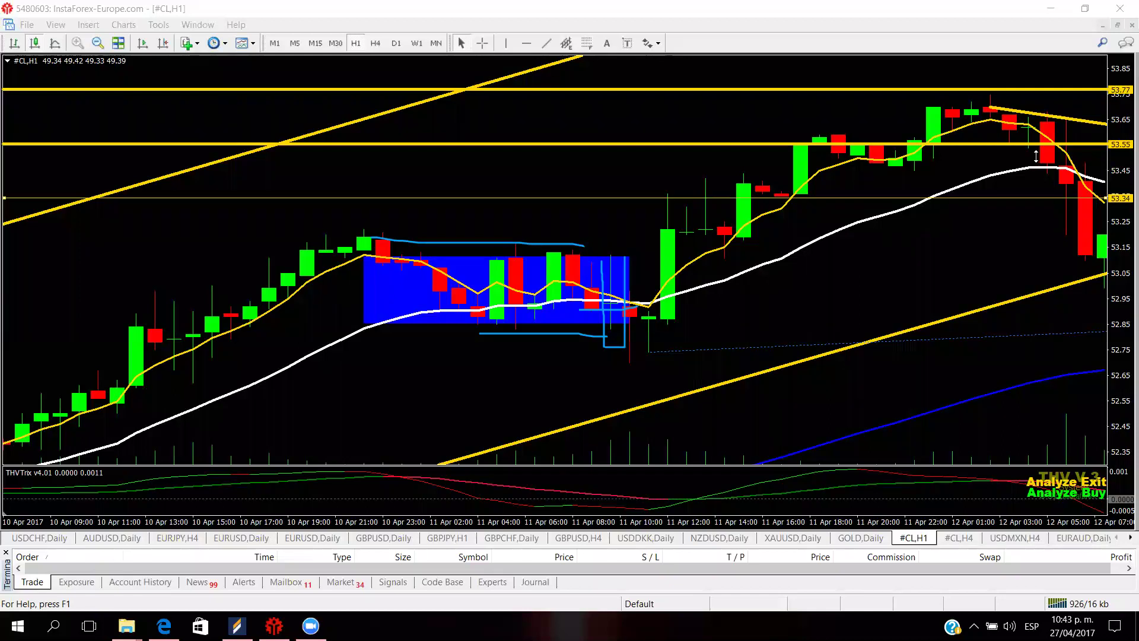
- Circle the red candle after the 12 April high, trace the rising highs leading to it in blue ink, and clear all ink
mouse_move(1035, 115)
mouse_down()
mouse_move(1043, 160)
mouse_move(1032, 108)
mouse_up()
mouse_move(761, 156)
mouse_down()
mouse_move(993, 94)
mouse_move(952, 138)
mouse_up()
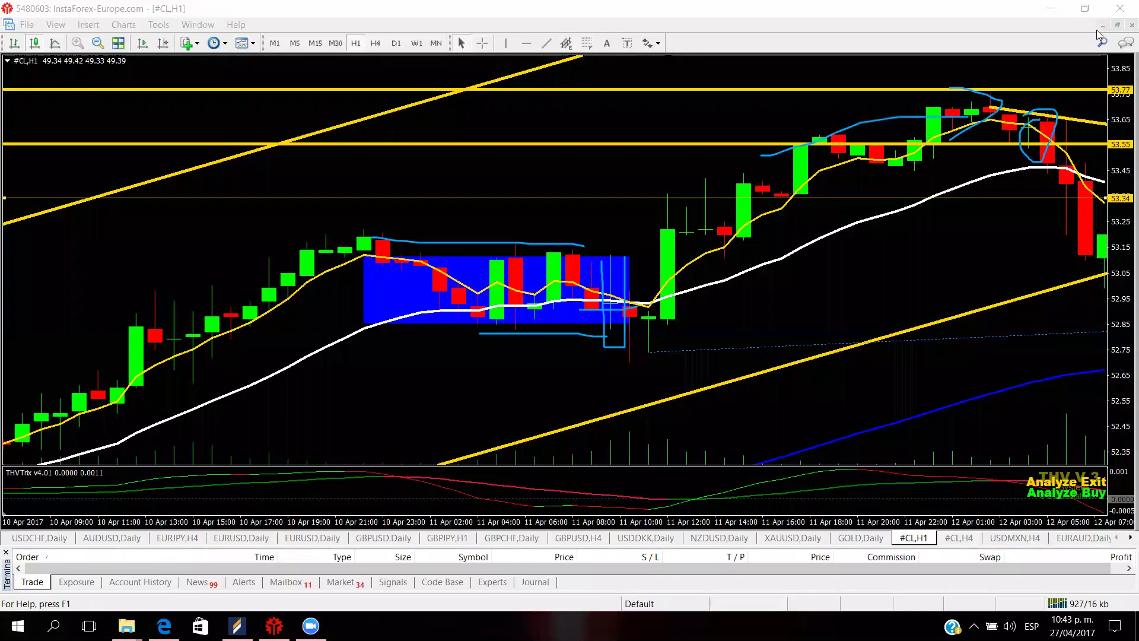
key(Escape)
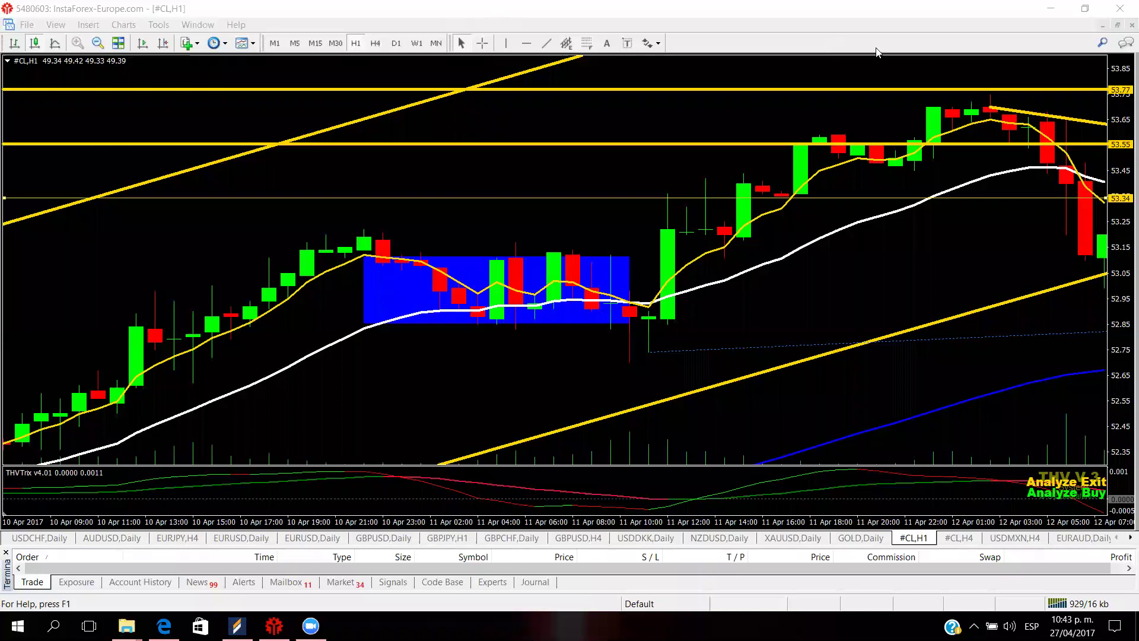
- Change the #CL chart to H4, mark the top of the blue zone and the 53.55 level in blue ink, and clear the ink
click(911, 62)
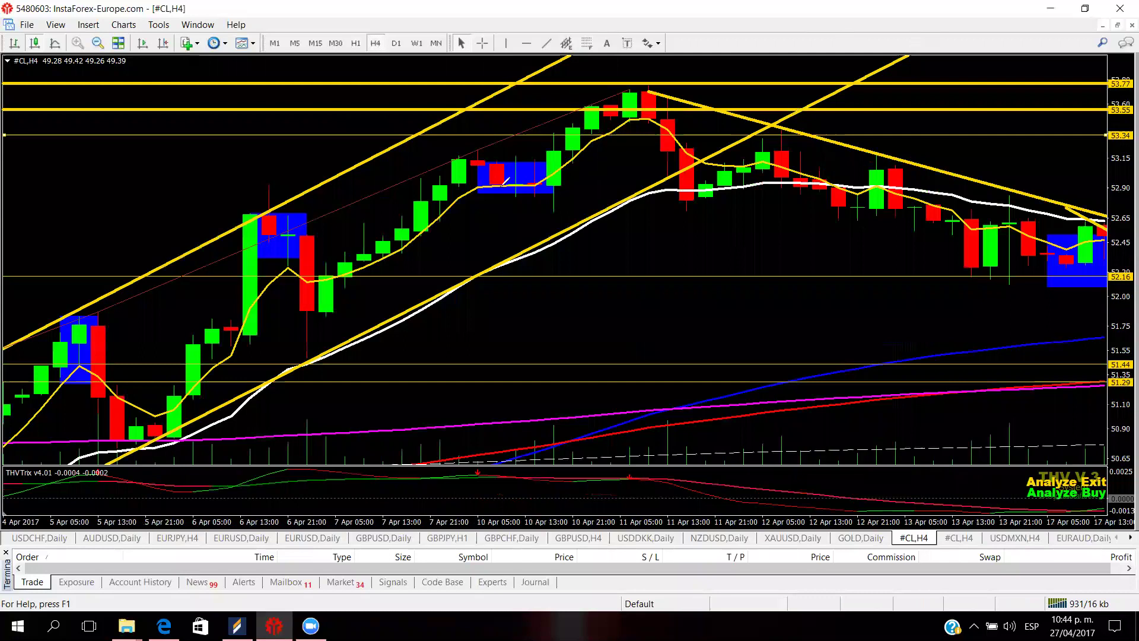
mouse_move(452, 155)
mouse_down()
mouse_move(511, 155)
mouse_move(459, 149)
mouse_up()
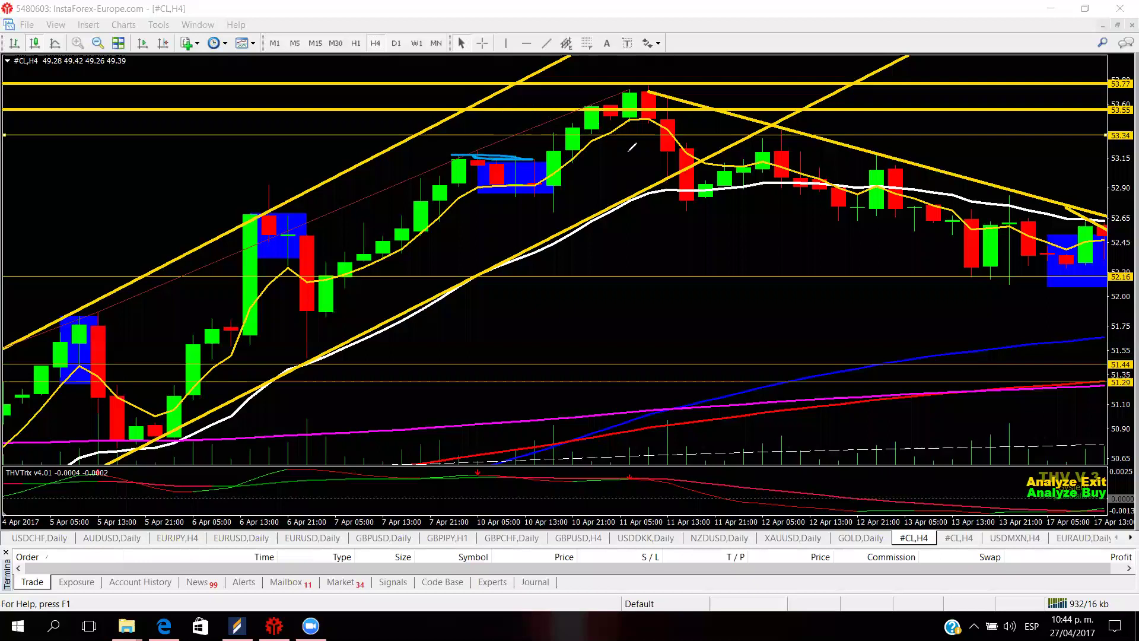
drag(464, 102, 595, 126)
drag(452, 153, 563, 171)
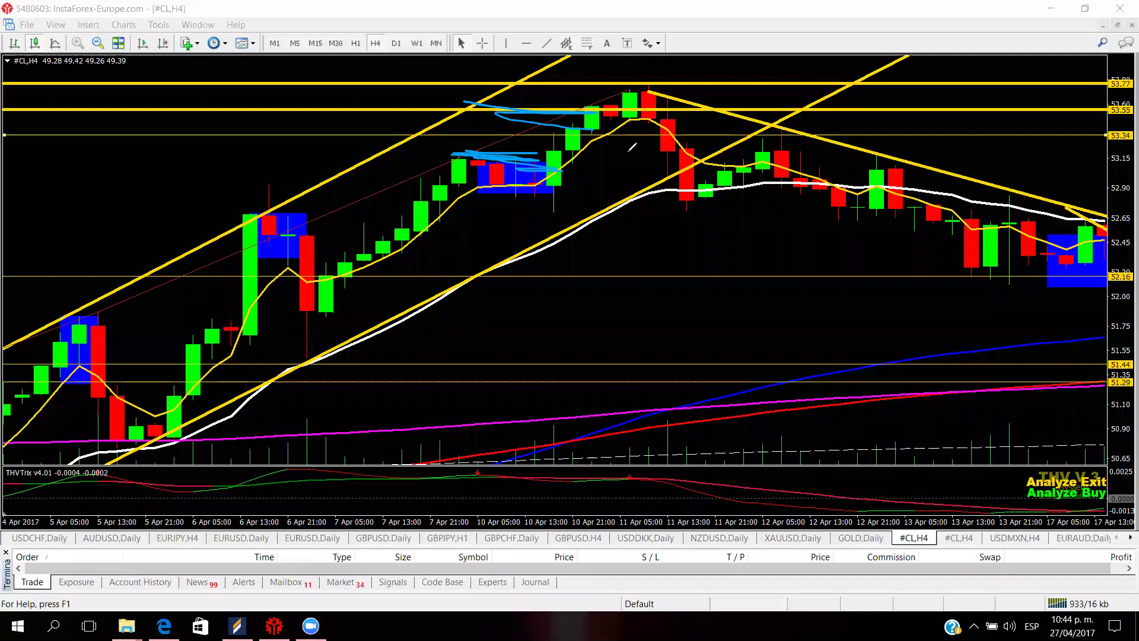
key(Escape)
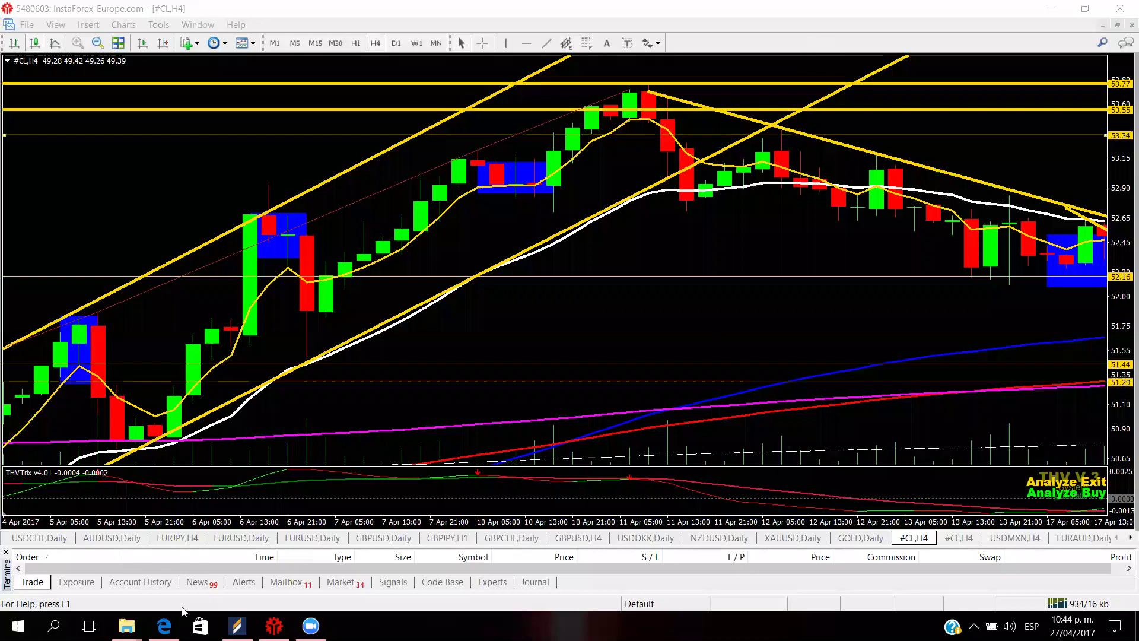
- Switch to the account statement in Edge and handwrite ink notes beside the 11 April usoil trade's profit of -2 040.00
key(alt+Tab)
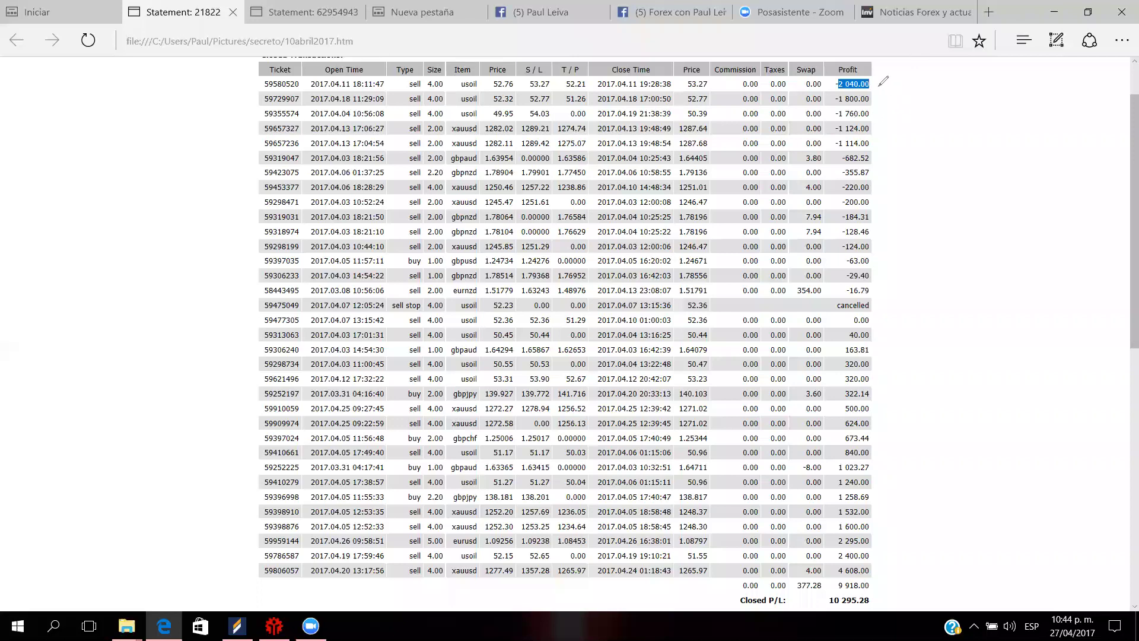
drag(875, 85, 942, 75)
drag(894, 66, 942, 92)
drag(947, 74, 980, 94)
mouse_move(981, 76)
mouse_down()
mouse_move(946, 92)
mouse_move(1036, 97)
mouse_move(998, 92)
mouse_up()
mouse_move(1045, 68)
mouse_down()
mouse_move(1073, 94)
mouse_move(1054, 93)
mouse_up()
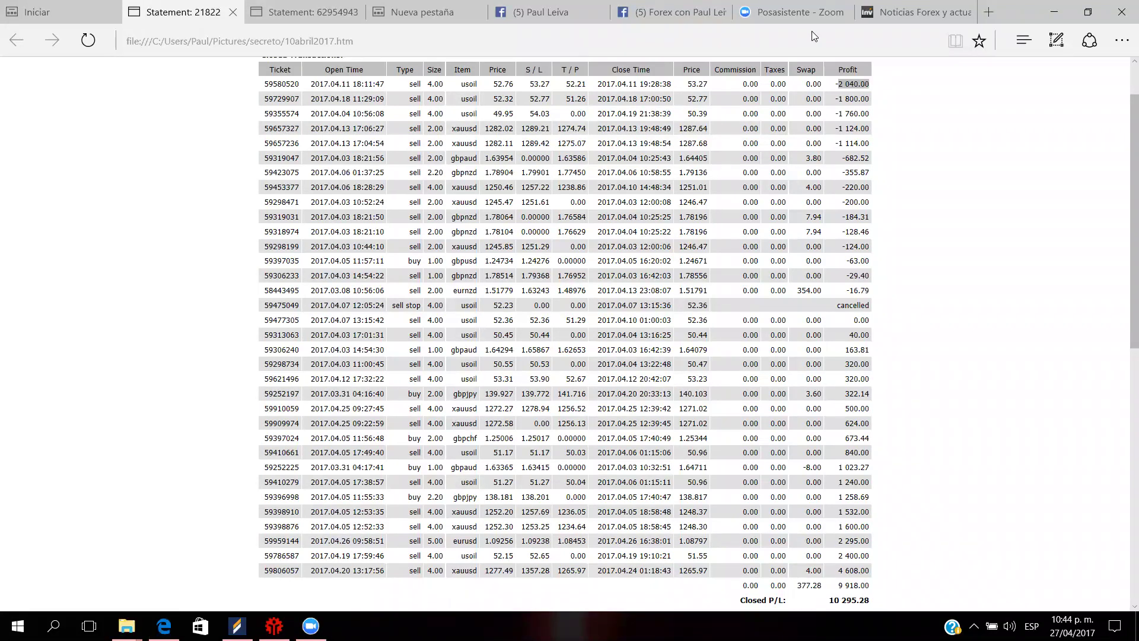
- Return to MetaTrader, change the #CL chart to H1, recheck the statement's trades, and bring the 18 April candles into view
mouse_move(273, 626)
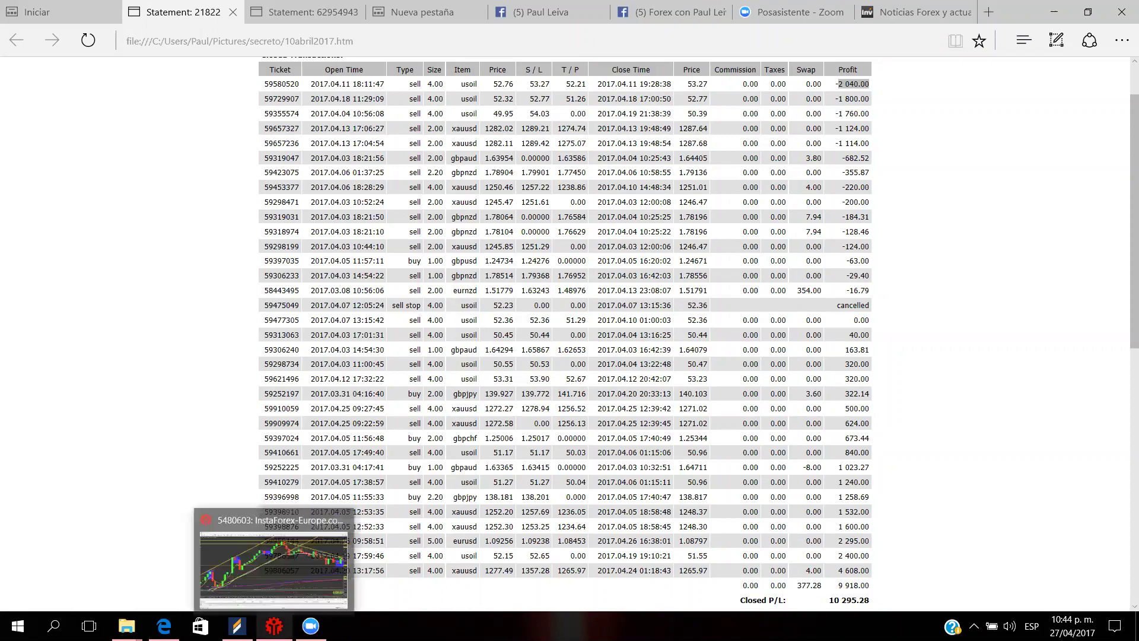
click(273, 564)
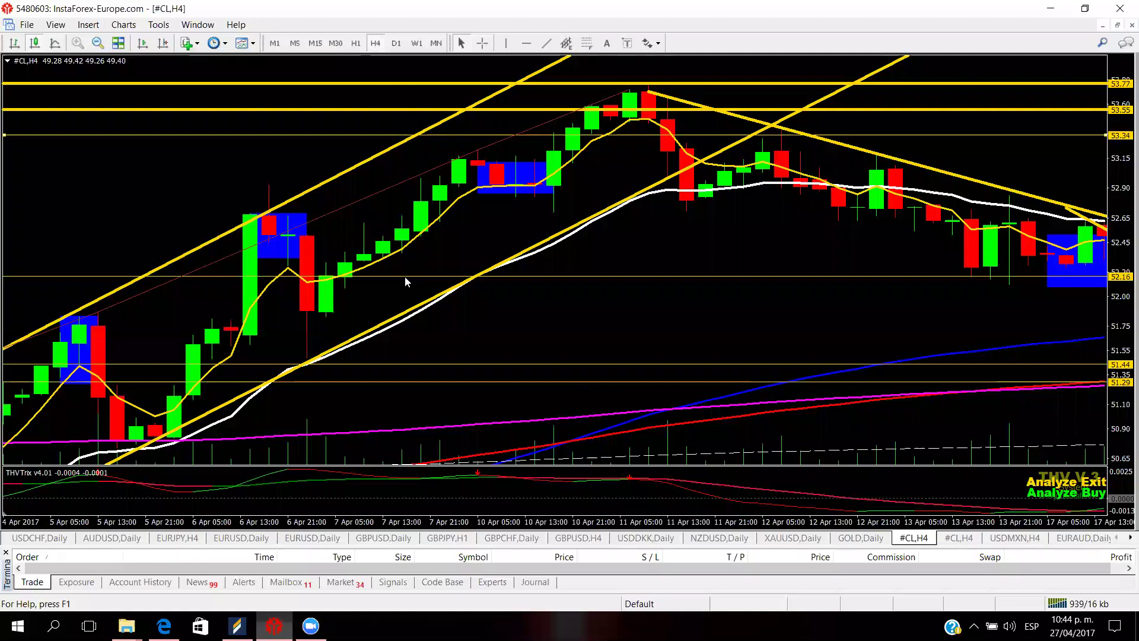
text(H1)
key(Return)
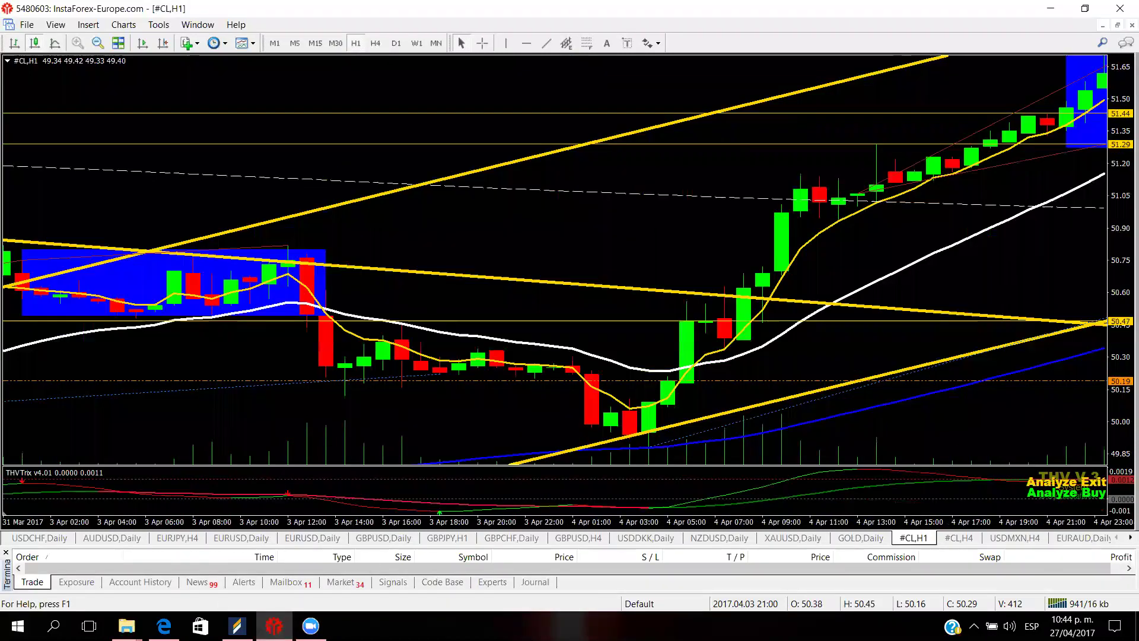
key(alt+Tab)
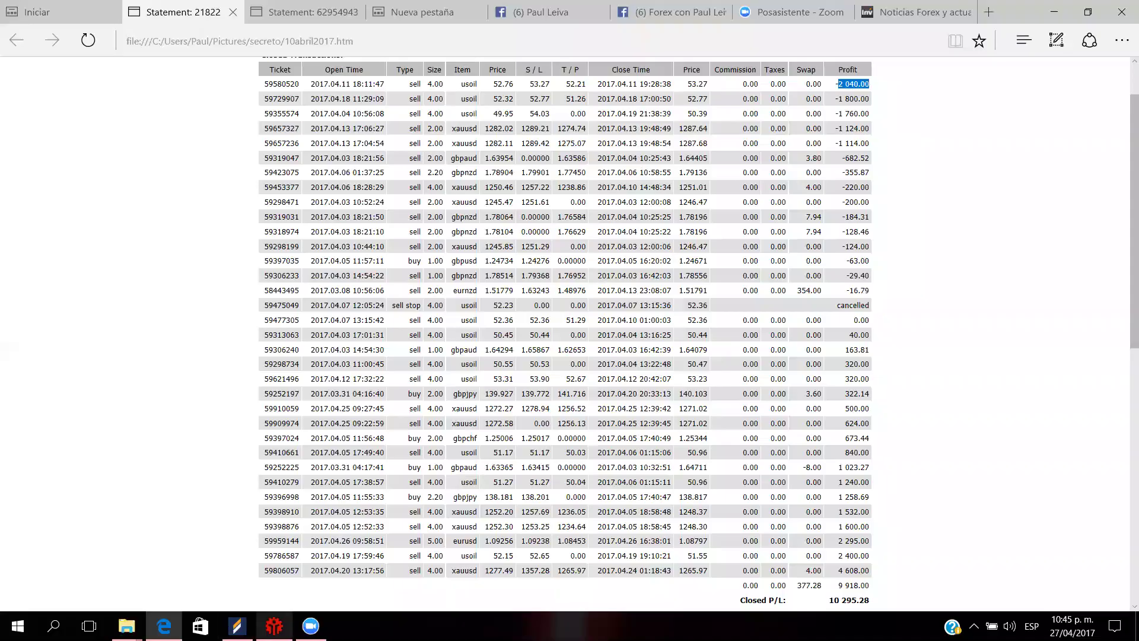
click(274, 626)
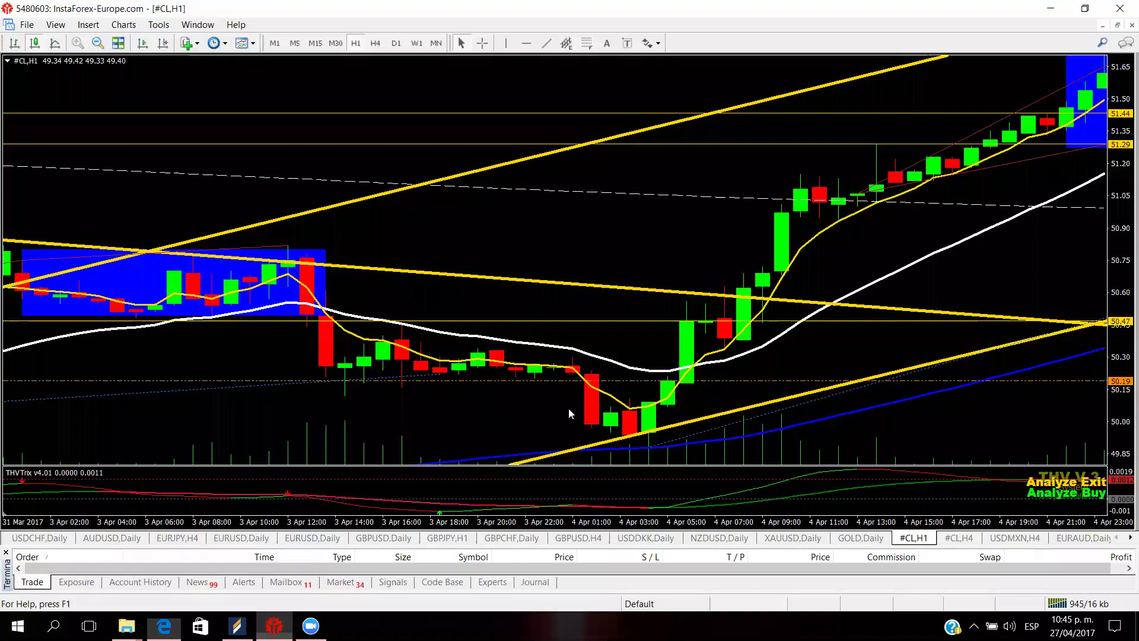
scroll(568, 414, down, 10)
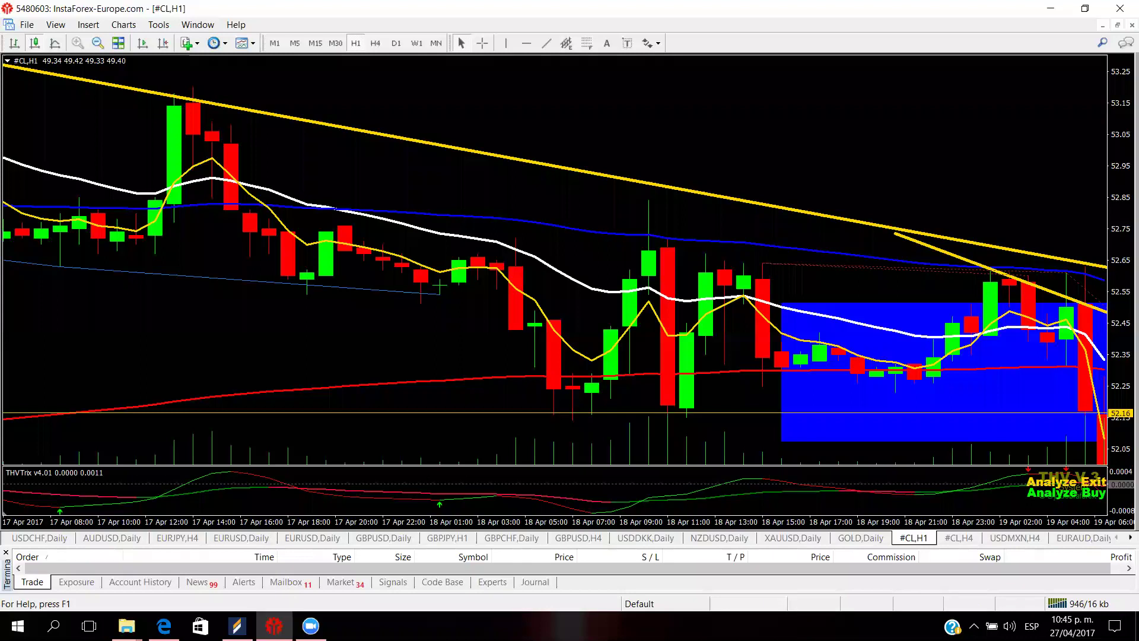
- Switch to the account statement, circle the 18 April usoil trade's profit of -1 800.00 in blue ink, and clear the ink
key(alt+Tab)
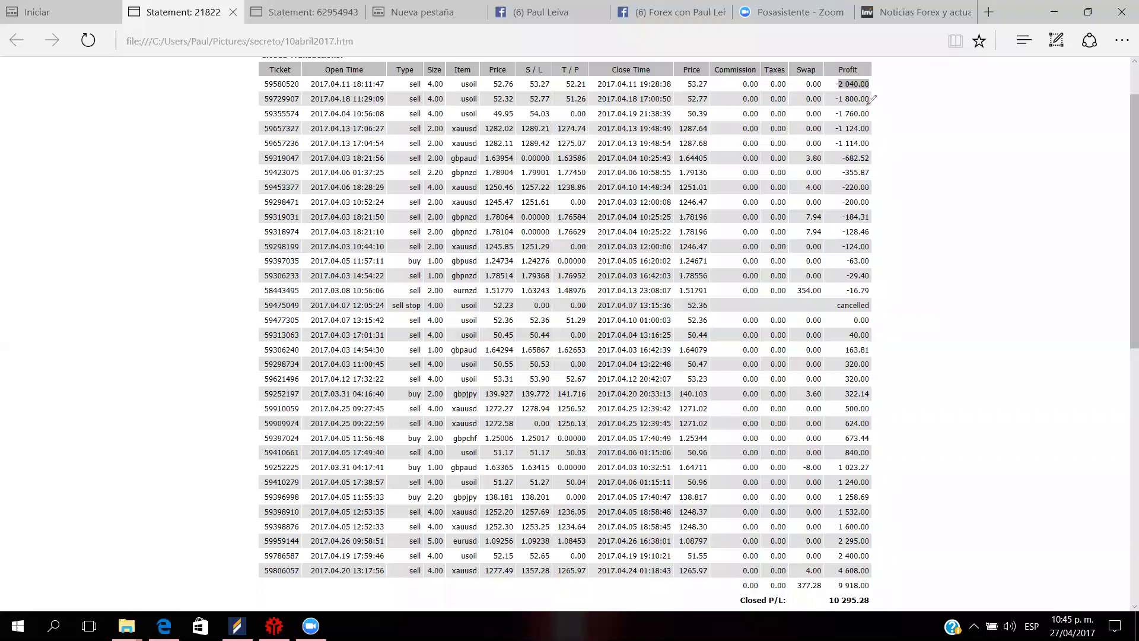
drag(875, 96, 965, 101)
mouse_move(838, 83)
mouse_down()
mouse_move(822, 110)
mouse_move(854, 98)
mouse_up()
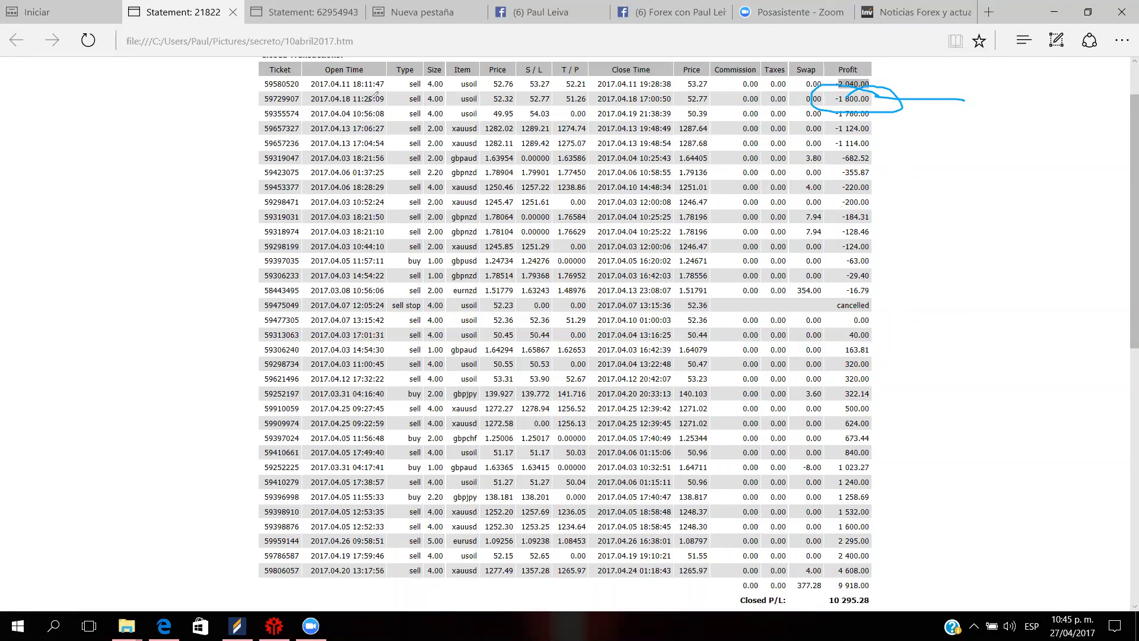
key(Escape)
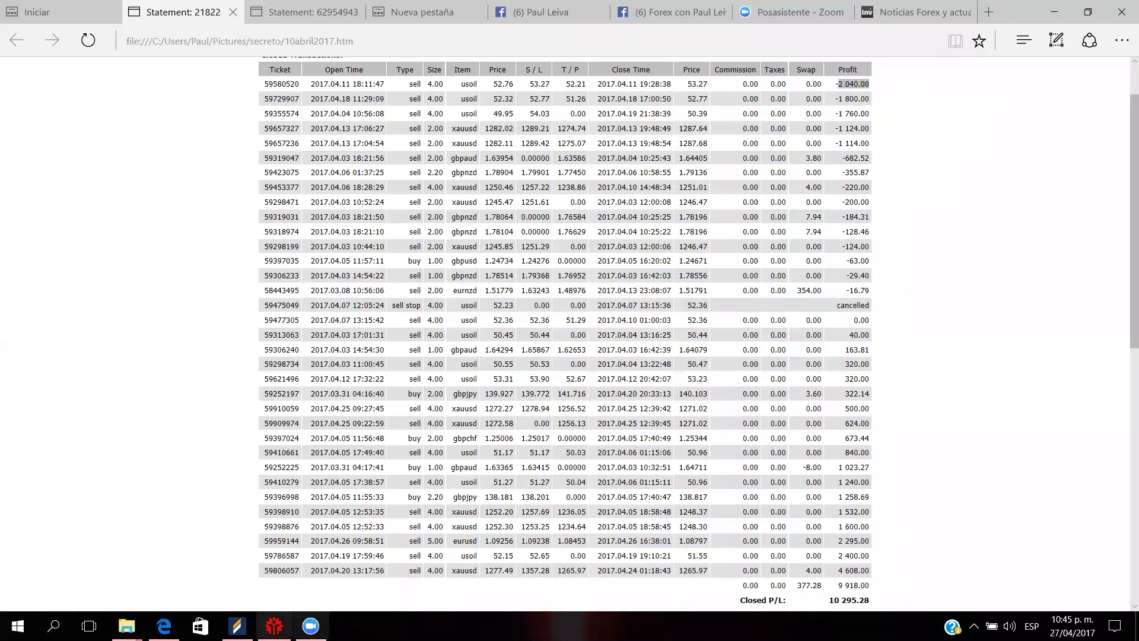
- Switch to MetaTrader, change the #CL chart to H4, and inspect the 18 April candle near the 52.16 line with the crosshair
key(alt+Tab)
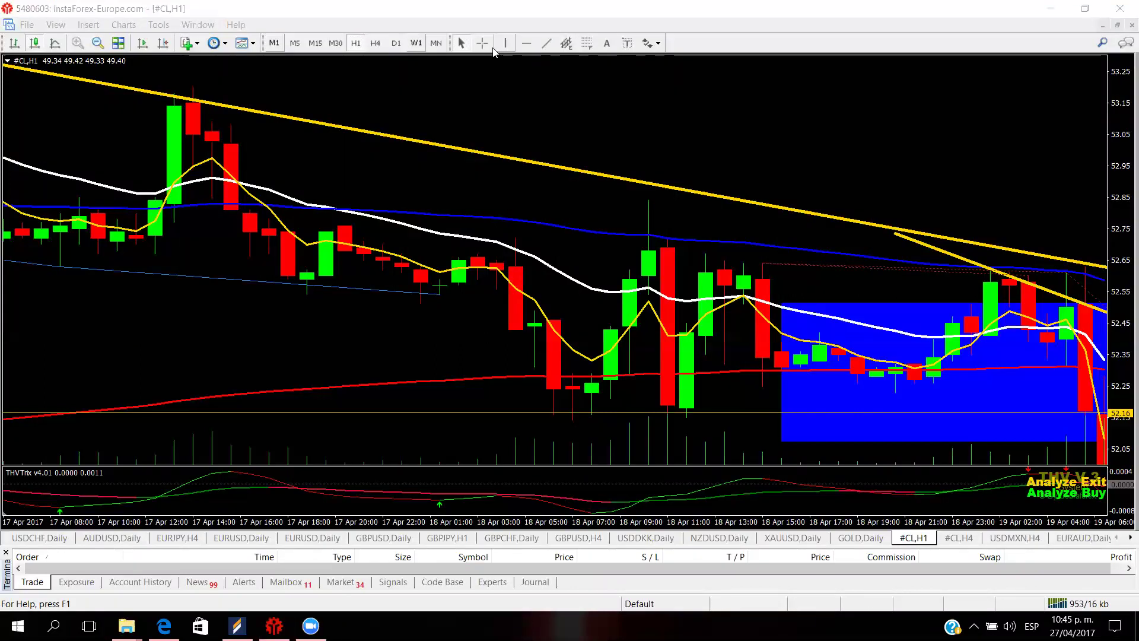
click(482, 43)
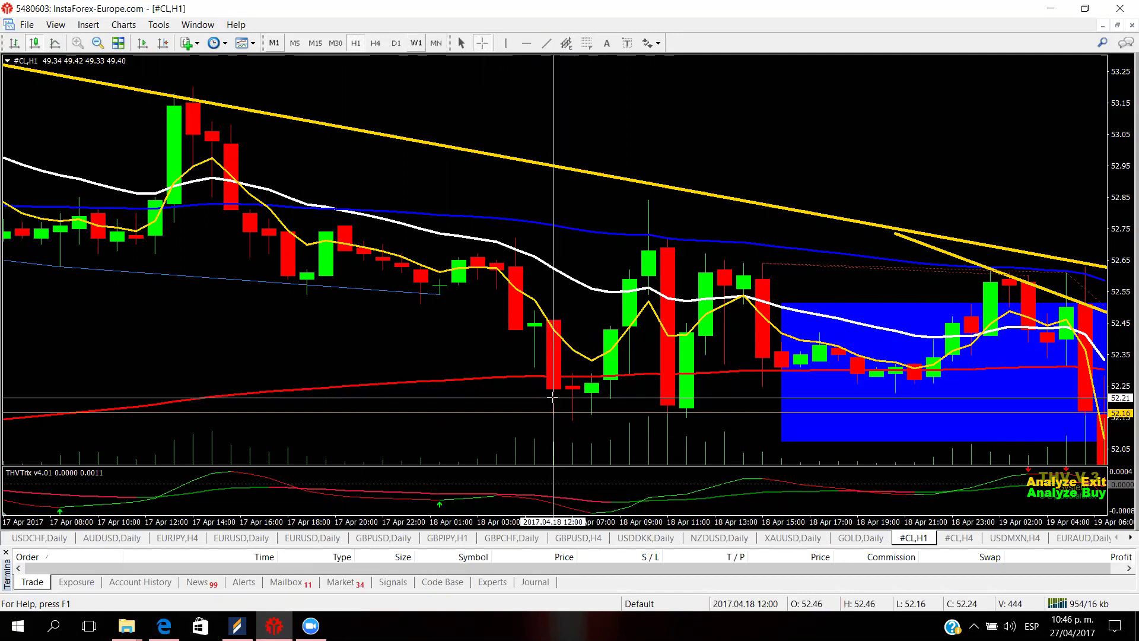
click(375, 42)
scroll(498, 284, up, 3)
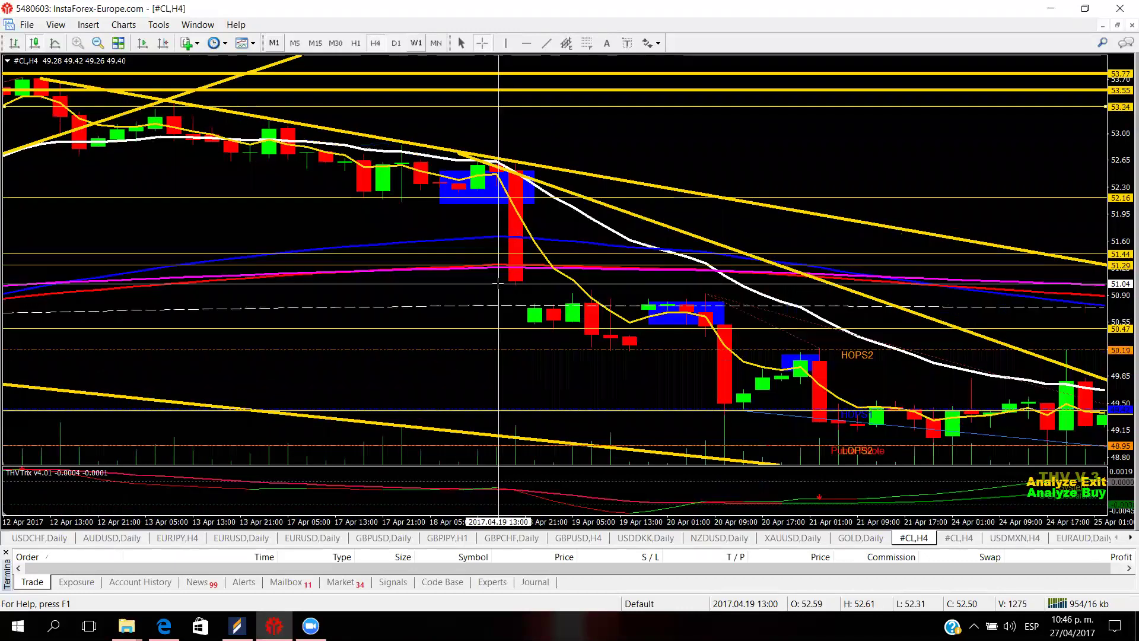
scroll(498, 283, down, 3)
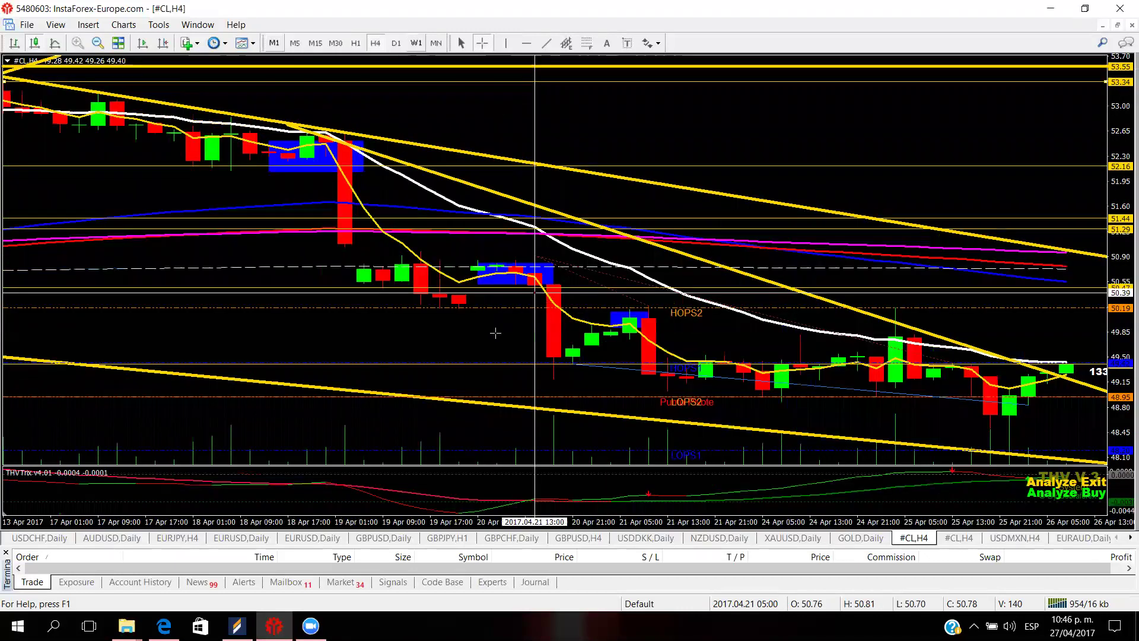
scroll(525, 326, up, 3)
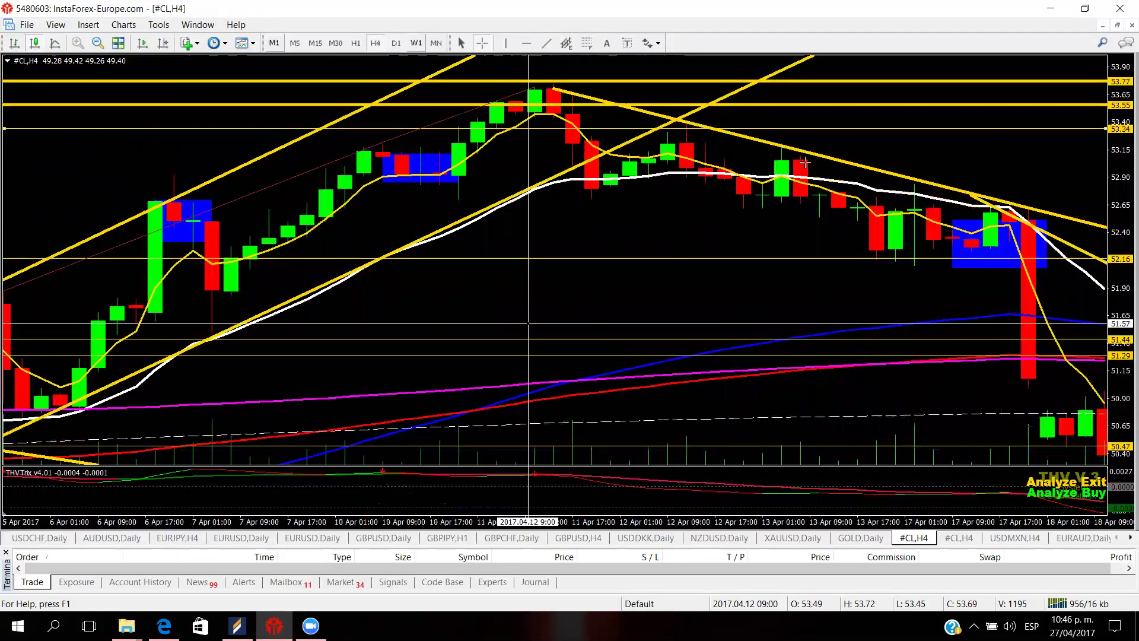
scroll(723, 188, down, 3)
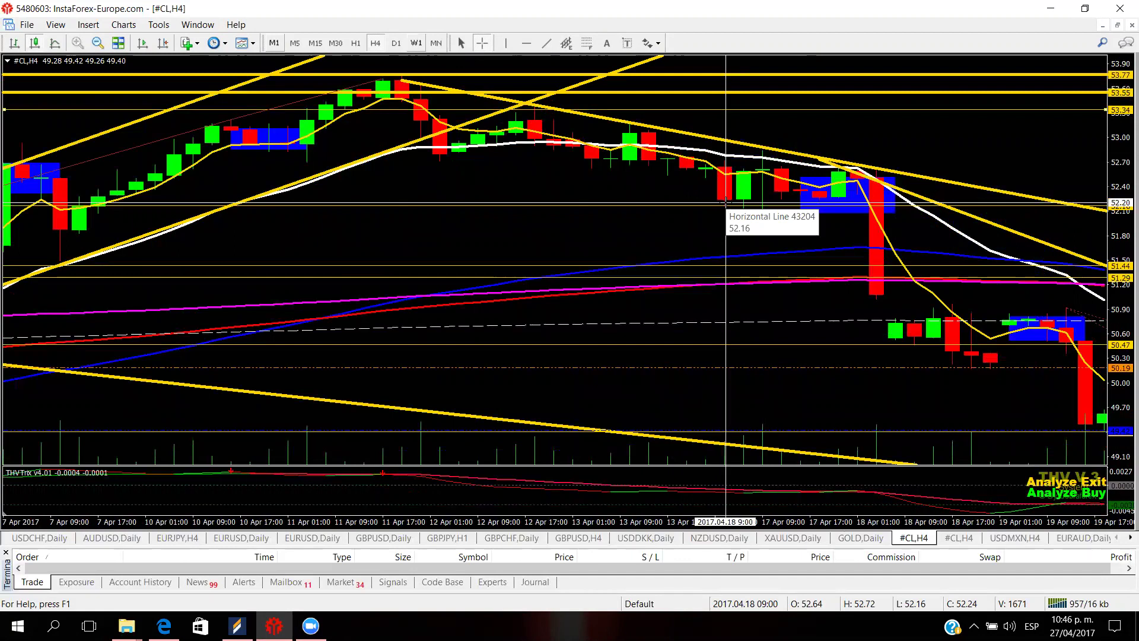
click(725, 201)
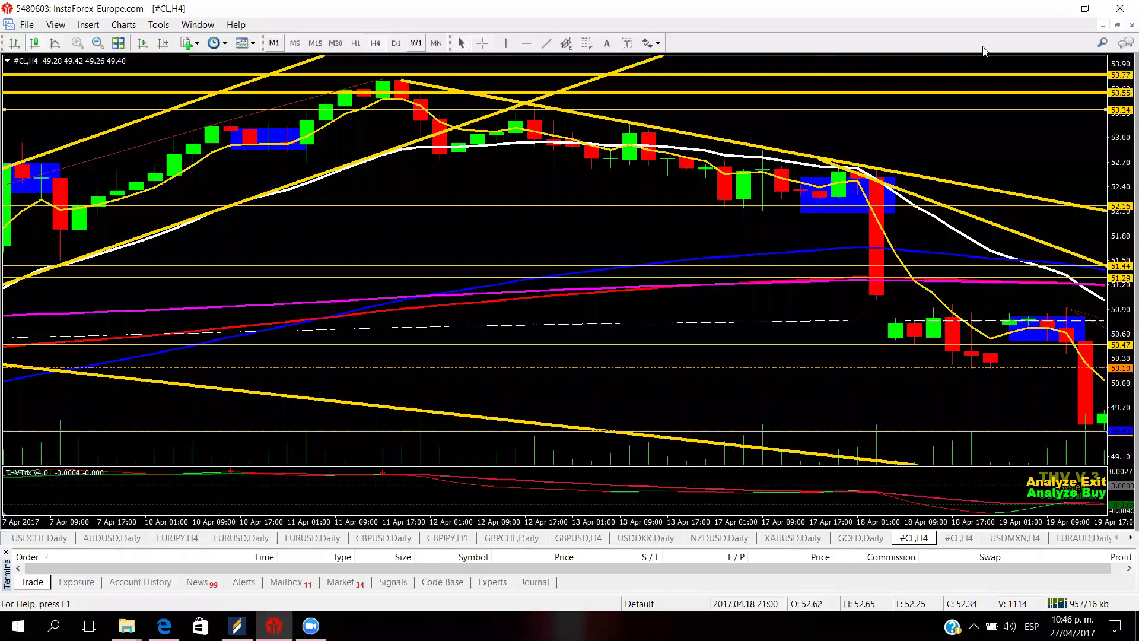
- Circle the 18 April candle at 52.16 in blue ink, sketch a drop below it and a rebound curve, and clear the ink
mouse_move(730, 160)
mouse_down()
mouse_move(714, 170)
mouse_move(748, 184)
mouse_move(737, 159)
mouse_up()
mouse_move(694, 204)
mouse_down()
mouse_move(730, 214)
mouse_move(721, 280)
mouse_move(761, 285)
mouse_move(759, 198)
mouse_up()
drag(790, 293, 681, 293)
drag(705, 302, 777, 290)
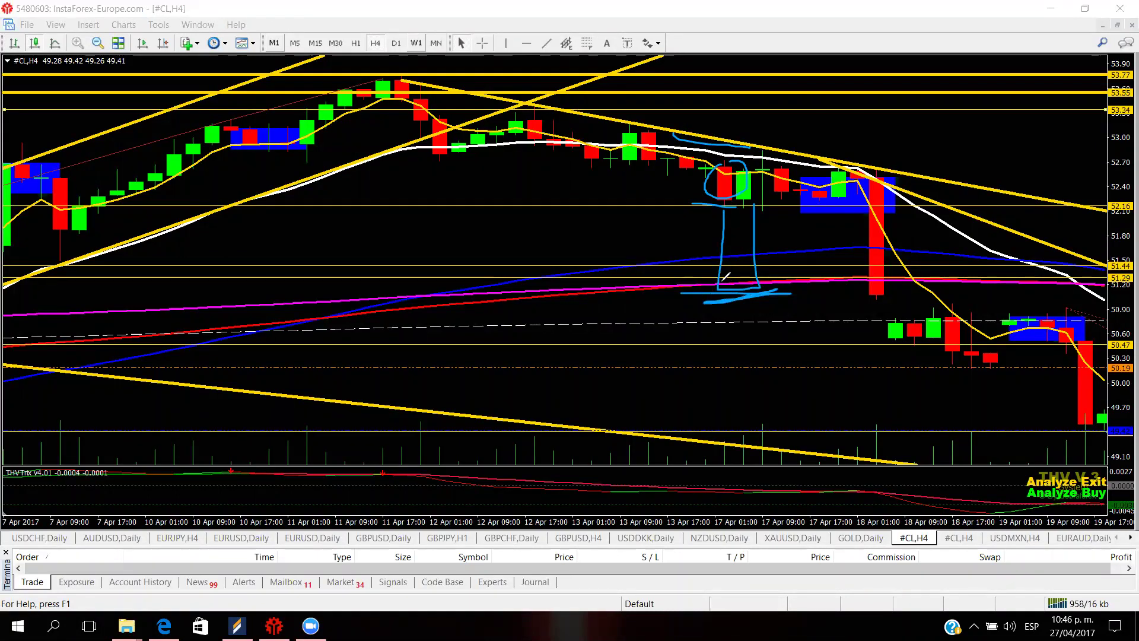
mouse_move(735, 157)
mouse_down()
mouse_move(847, 112)
mouse_move(865, 159)
mouse_move(854, 151)
mouse_move(906, 145)
mouse_up()
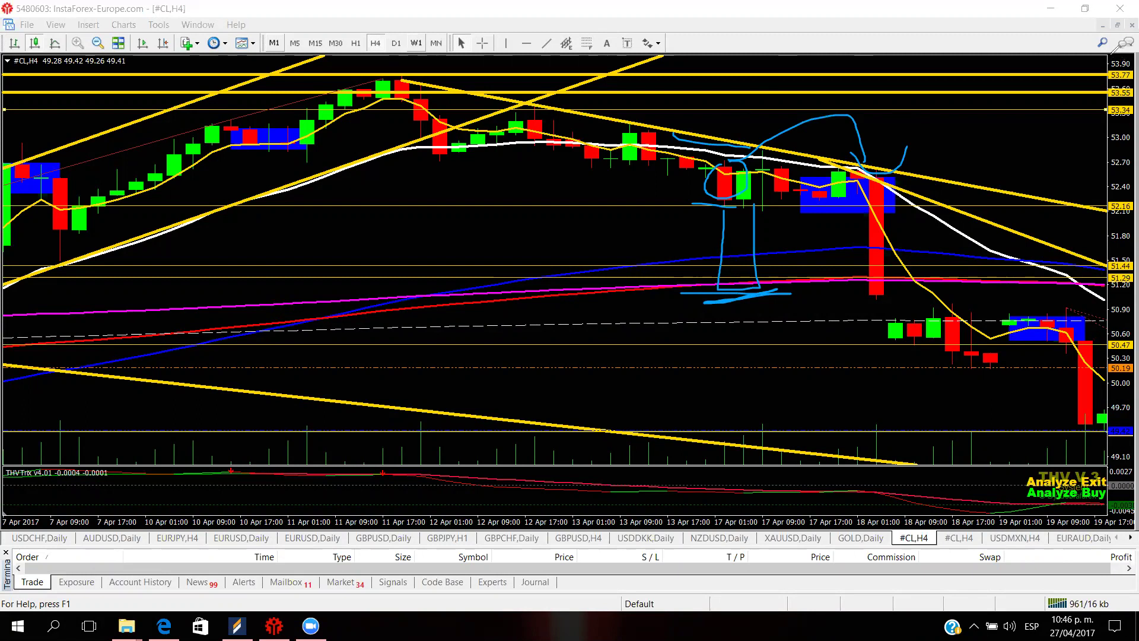
key(e)
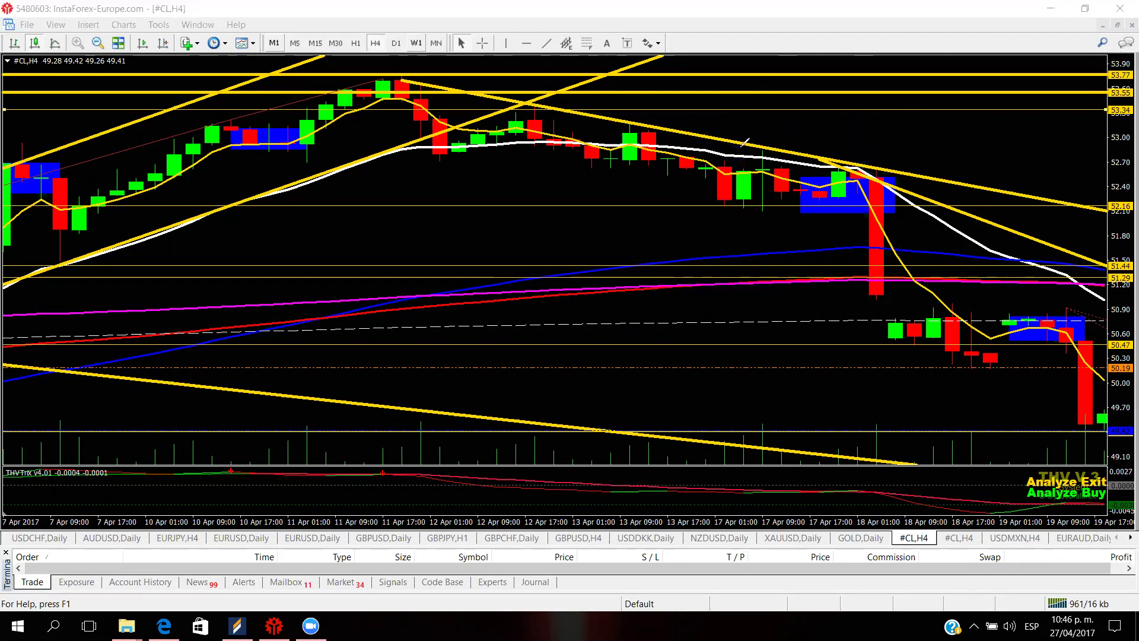
- Draw two horizontal blue ink strokes above the 18 April candles near the white moving average and clear the ink
mouse_move(690, 153)
mouse_down()
mouse_move(802, 151)
mouse_move(694, 150)
mouse_move(799, 151)
mouse_up()
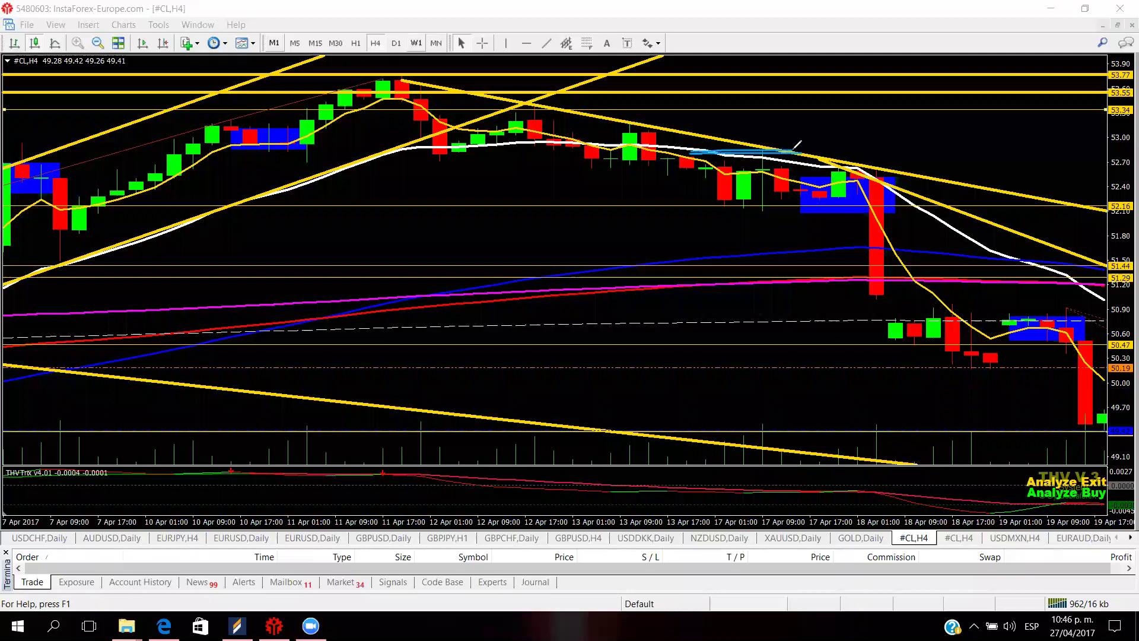
drag(673, 138, 687, 137)
drag(840, 138, 838, 140)
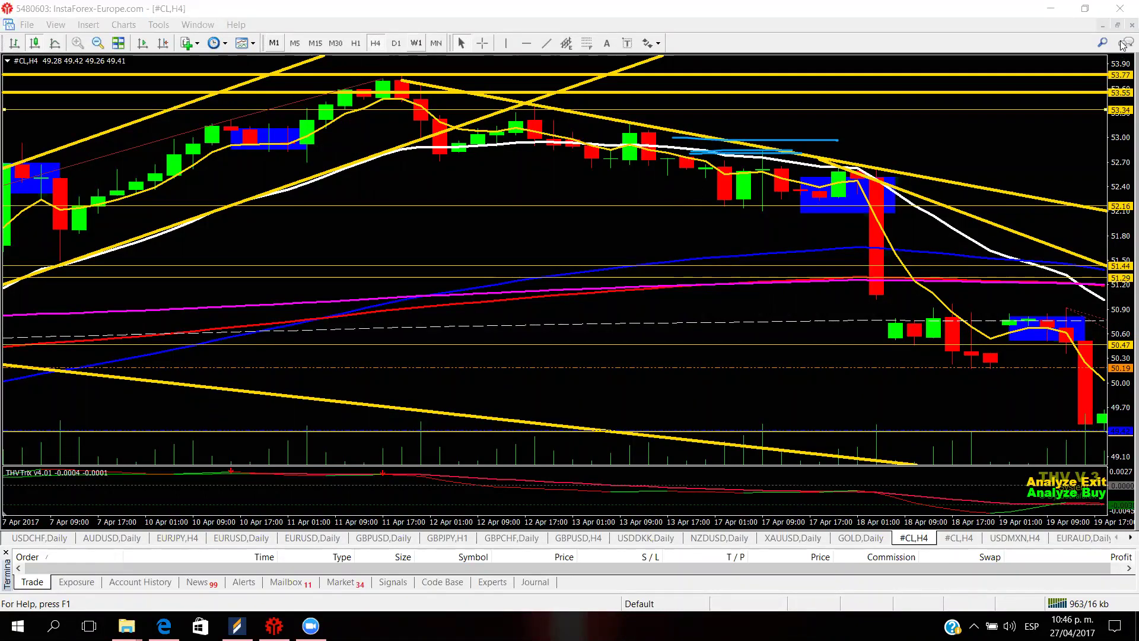
key(Escape)
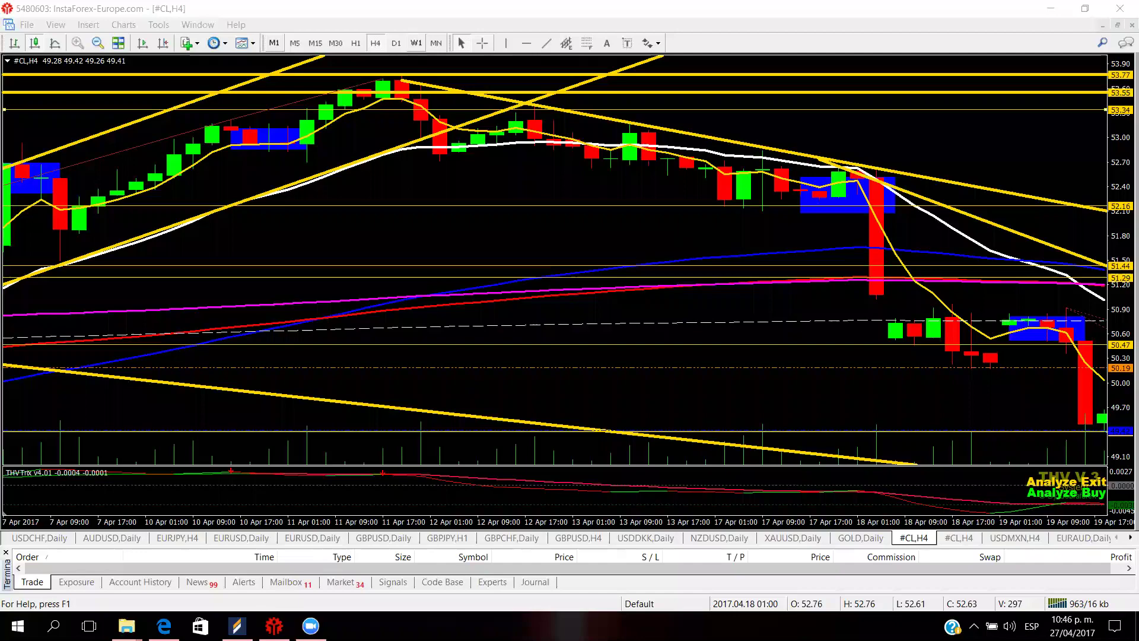
- Recheck the 18 April usoil trade in the statement, then return to MetaTrader and show its candles on the #CL H1 chart
key(alt+Tab)
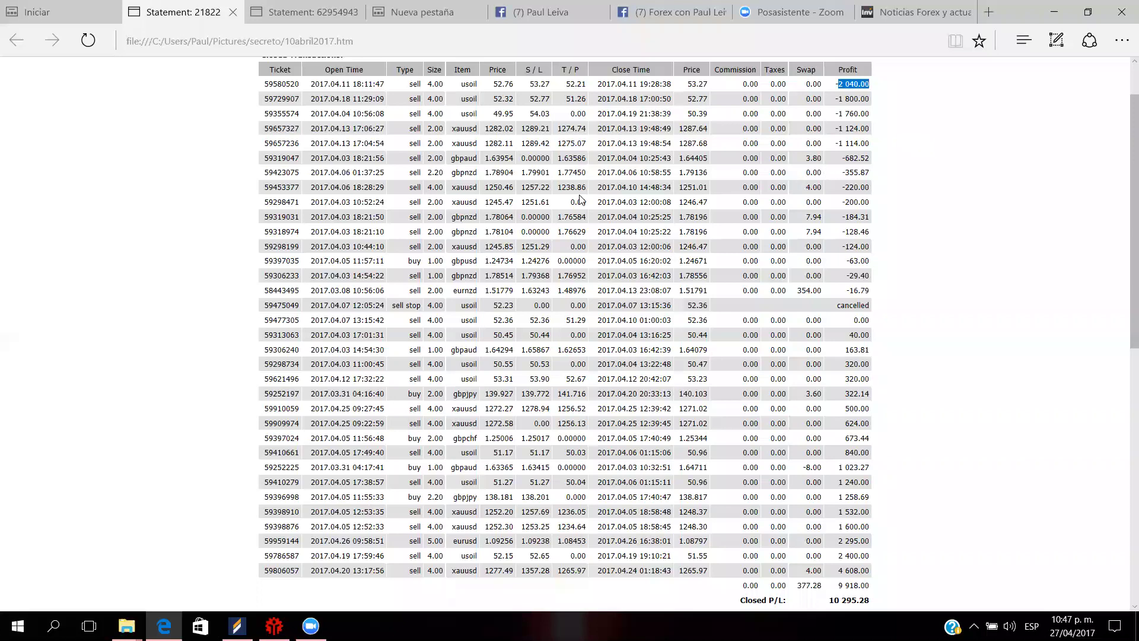
key(alt+Tab)
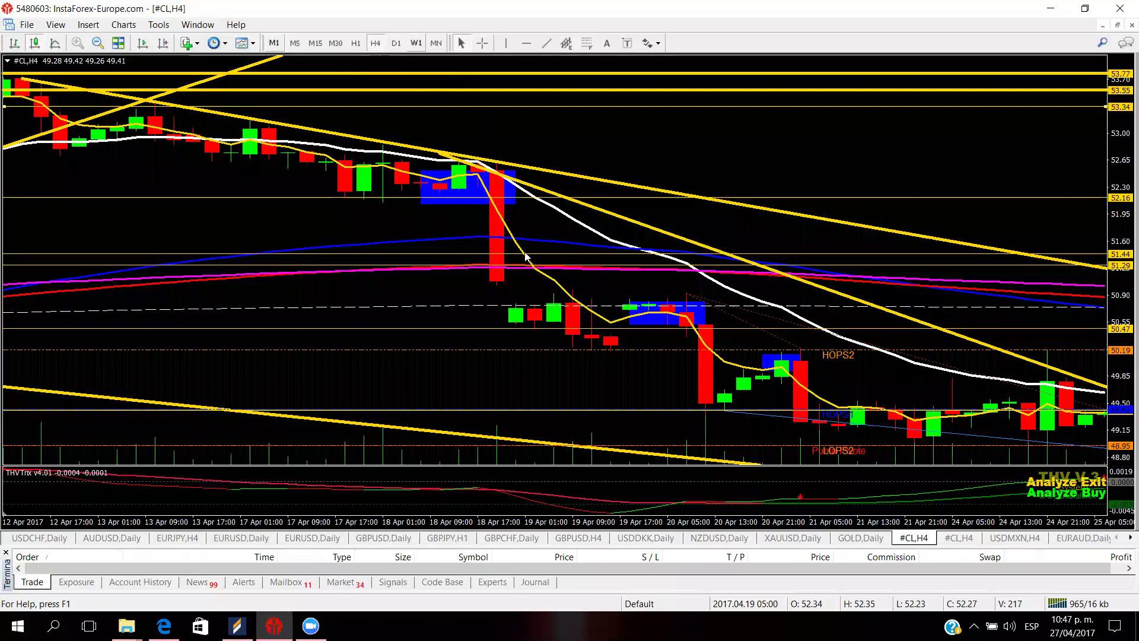
text(h1)
key(Return)
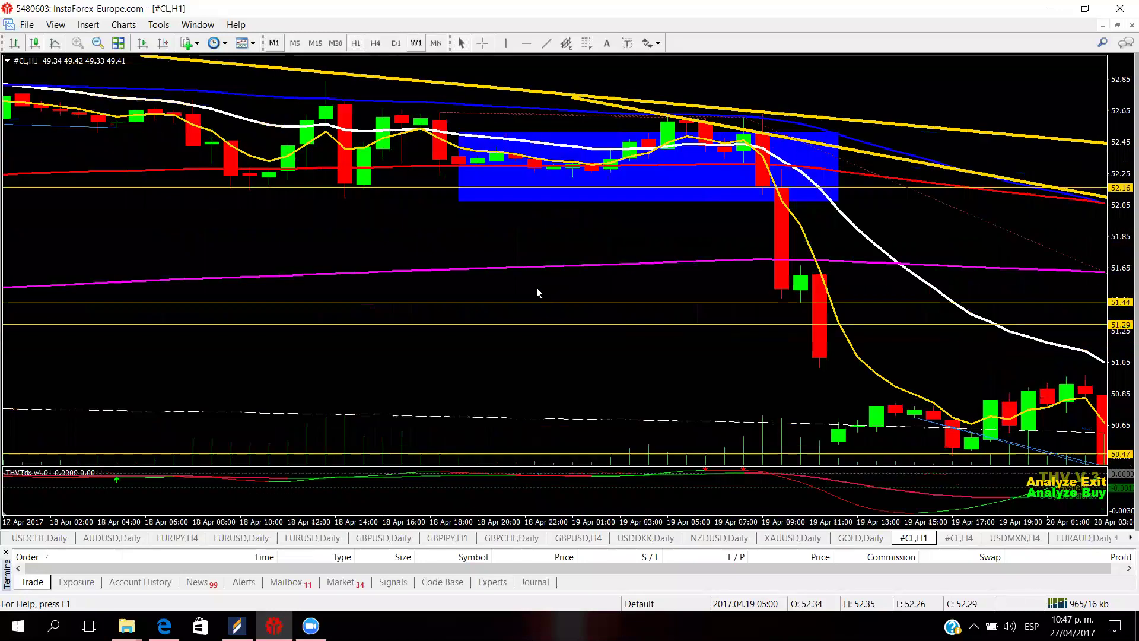
scroll(647, 308, up, 3)
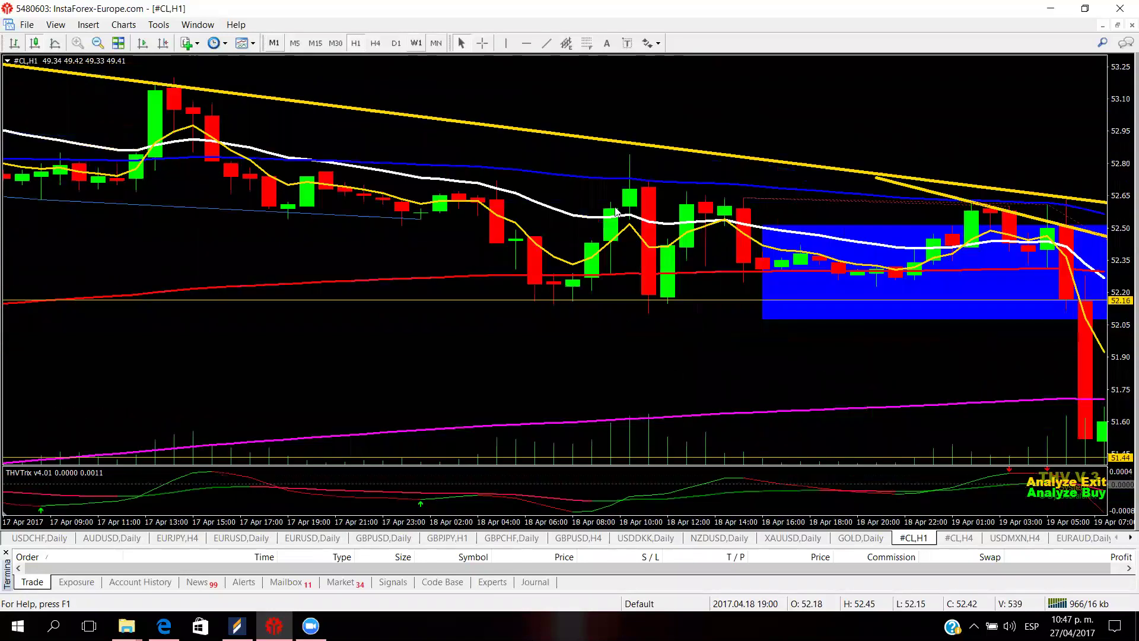
- Place a thick yellow horizontal line at 52.77 and measure up to it from the 18 April 12:00 candle with the crosshair
click(580, 157)
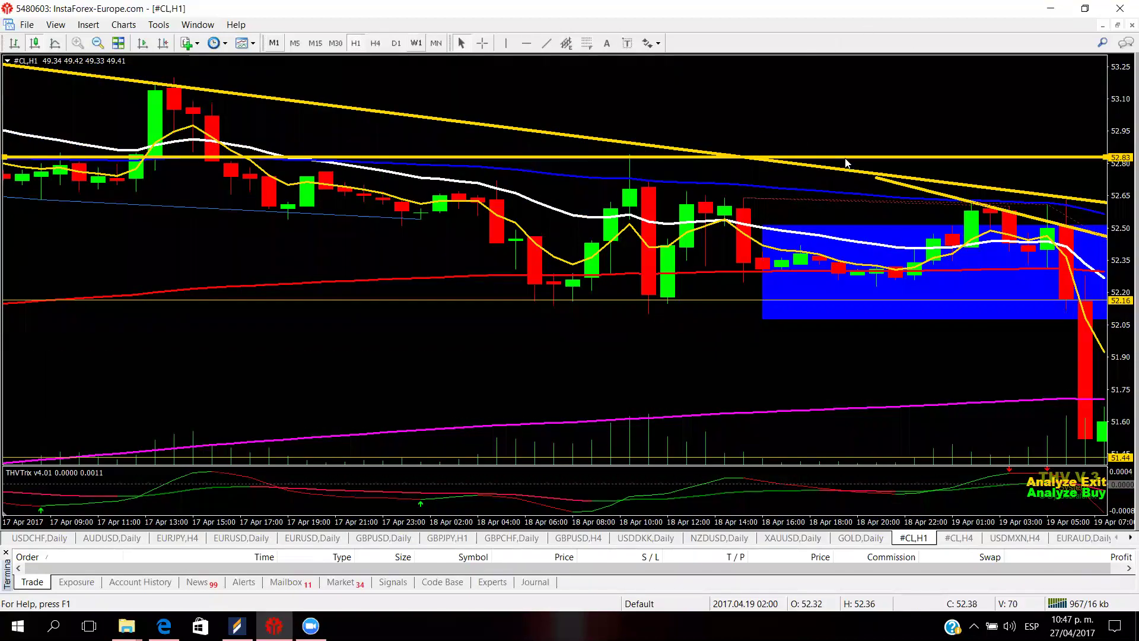
mouse_move(848, 150)
mouse_down()
mouse_move(844, 191)
mouse_move(841, 169)
mouse_up()
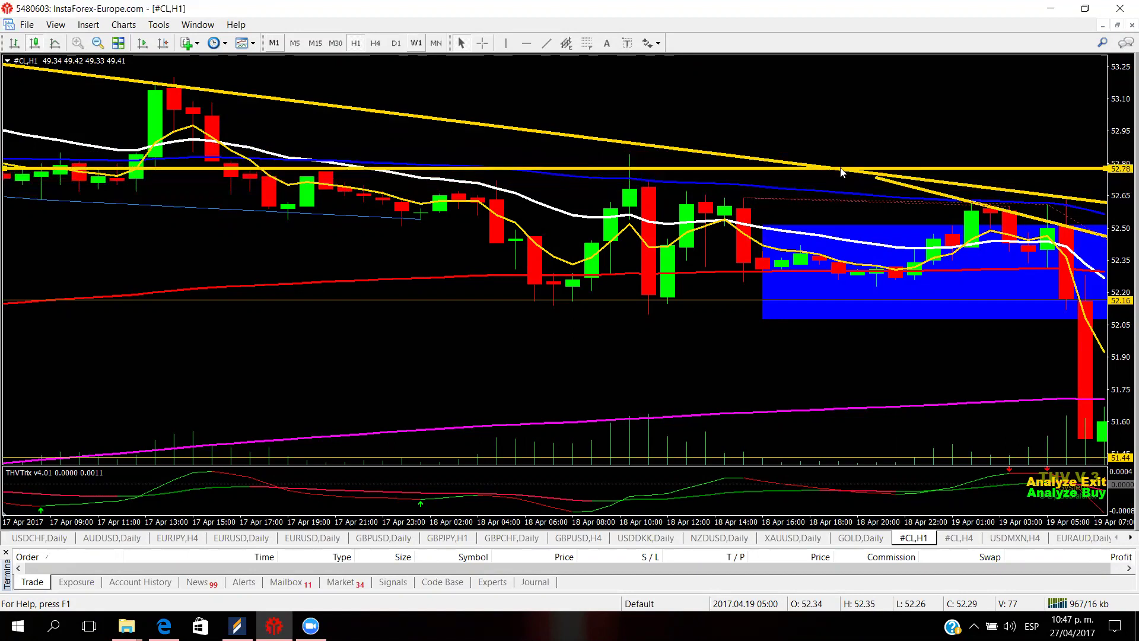
click(482, 43)
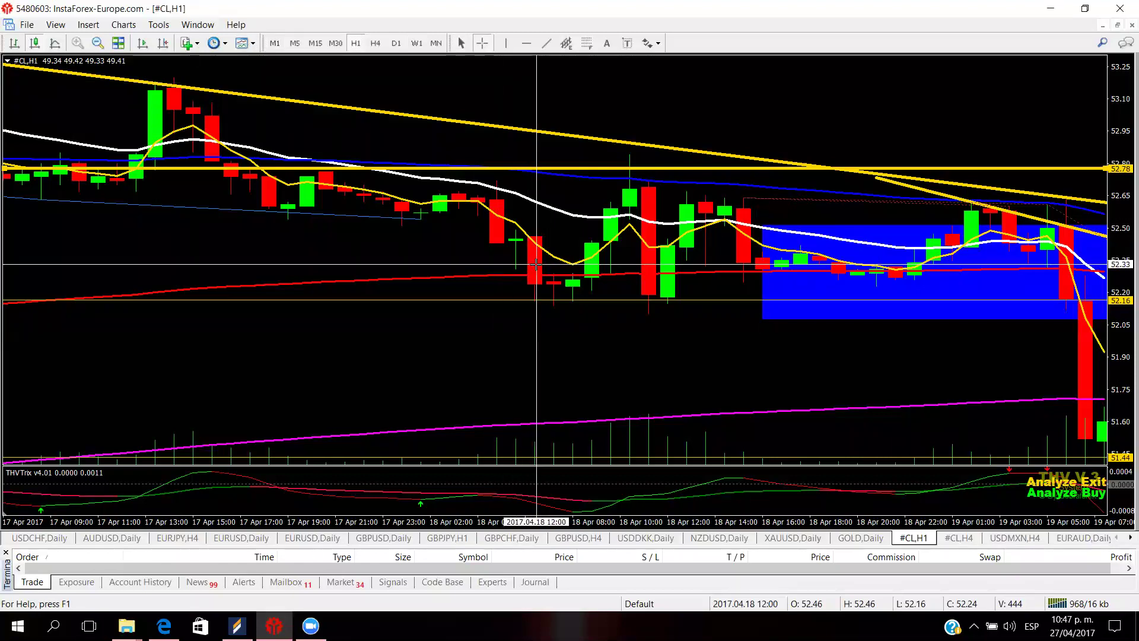
drag(532, 284, 510, 175)
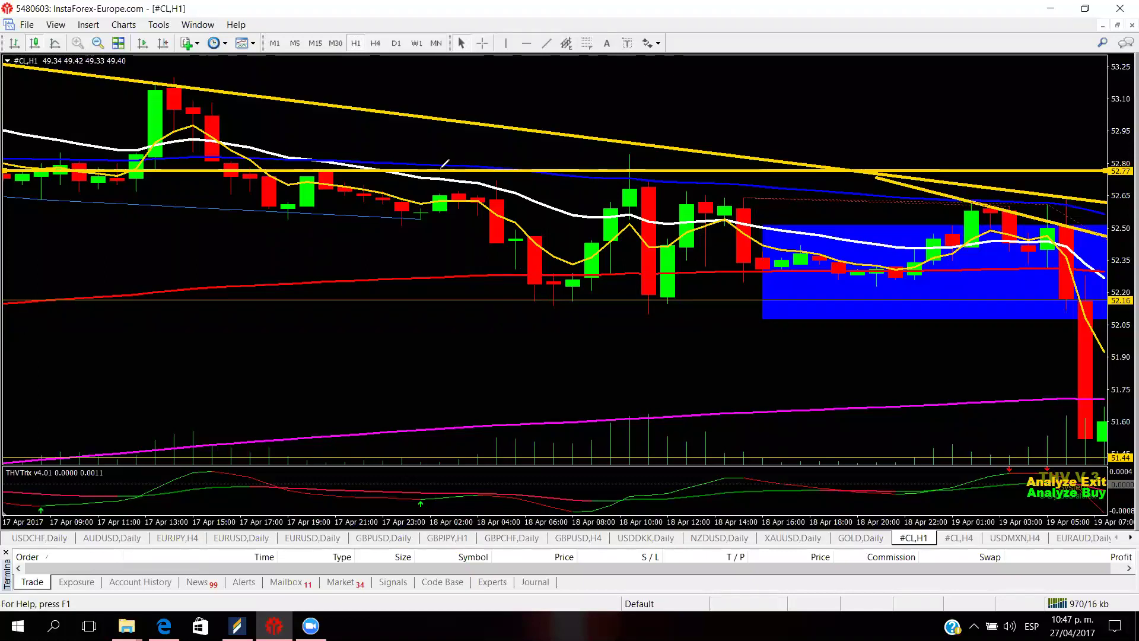
- Mark the base of the 18 April 12:00 candle and the 52.77 line in blue ink, and circle the wick crossing that line
mouse_move(532, 280)
mouse_down()
mouse_move(482, 278)
mouse_move(552, 278)
mouse_up()
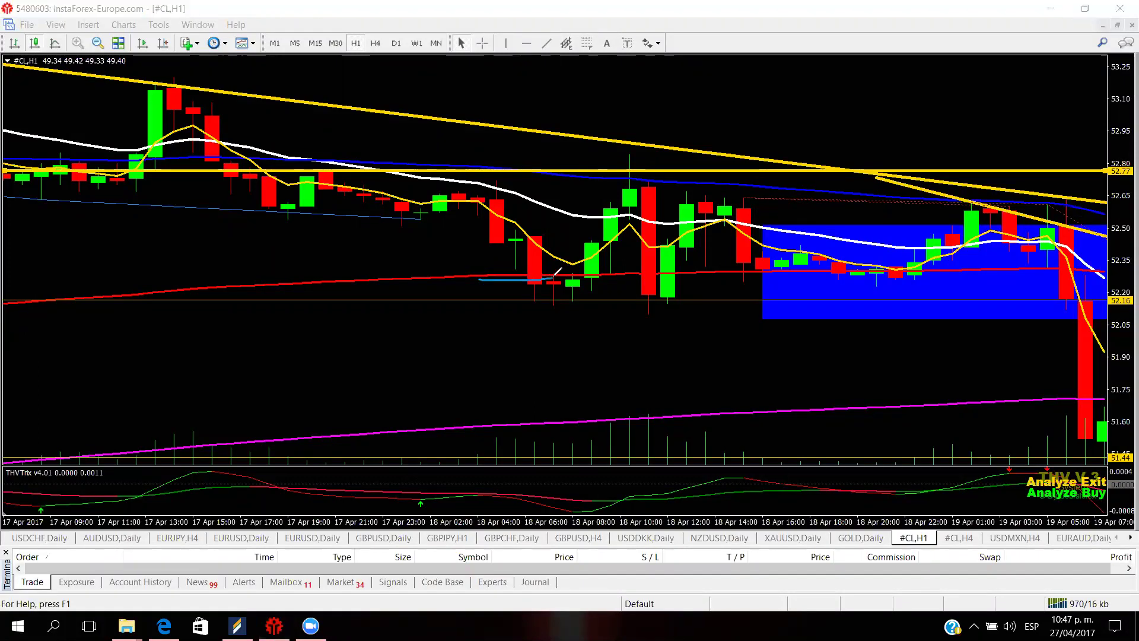
mouse_move(432, 160)
mouse_down()
mouse_move(569, 169)
mouse_move(522, 173)
mouse_move(561, 172)
mouse_move(542, 170)
mouse_up()
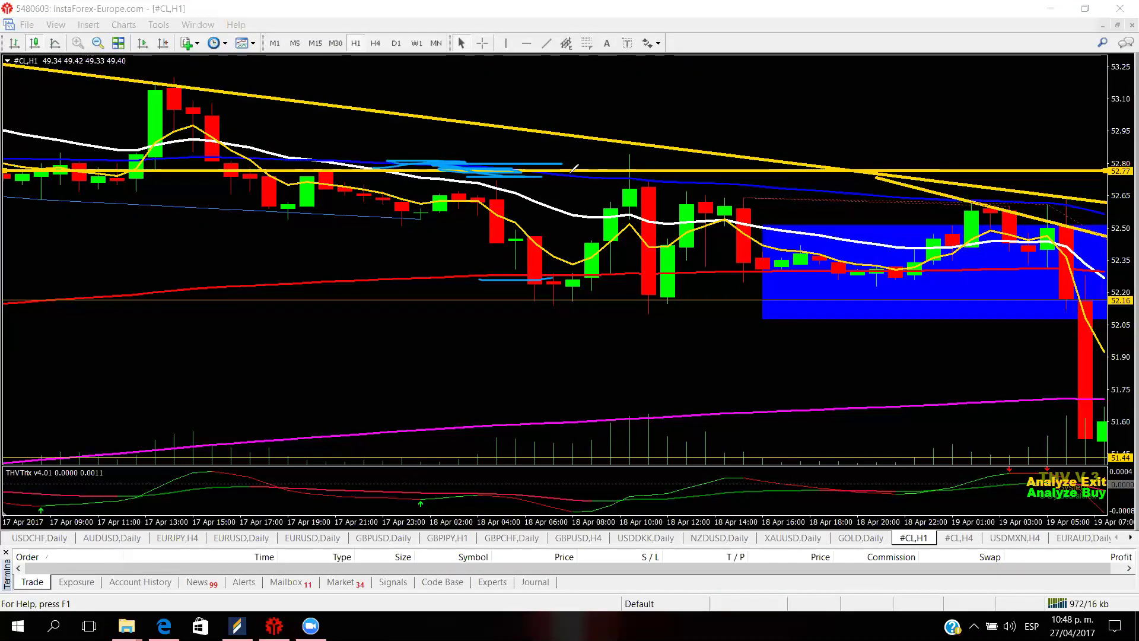
mouse_move(632, 151)
mouse_down()
mouse_move(617, 174)
mouse_move(635, 153)
mouse_move(579, 169)
mouse_up()
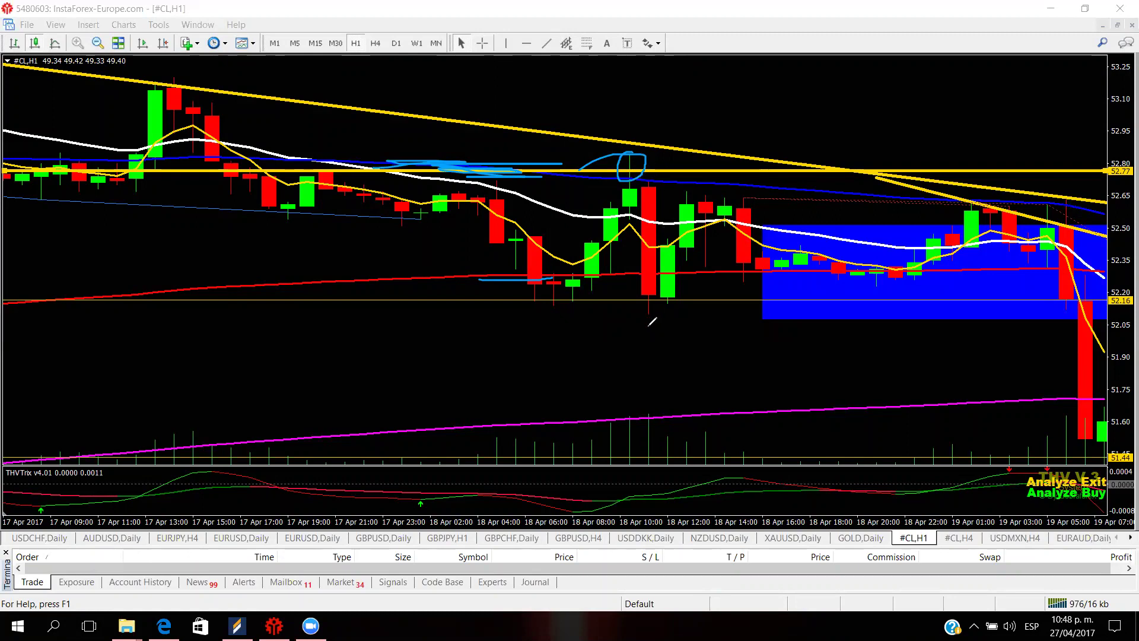
- Highlight the candle lows along the 52.16 line in blue ink and outline a projected drop beneath them
drag(497, 300, 662, 292)
mouse_move(537, 293)
mouse_down()
mouse_move(620, 280)
mouse_move(641, 293)
mouse_move(564, 288)
mouse_move(661, 303)
mouse_move(714, 424)
mouse_move(705, 316)
mouse_up()
drag(573, 296, 695, 297)
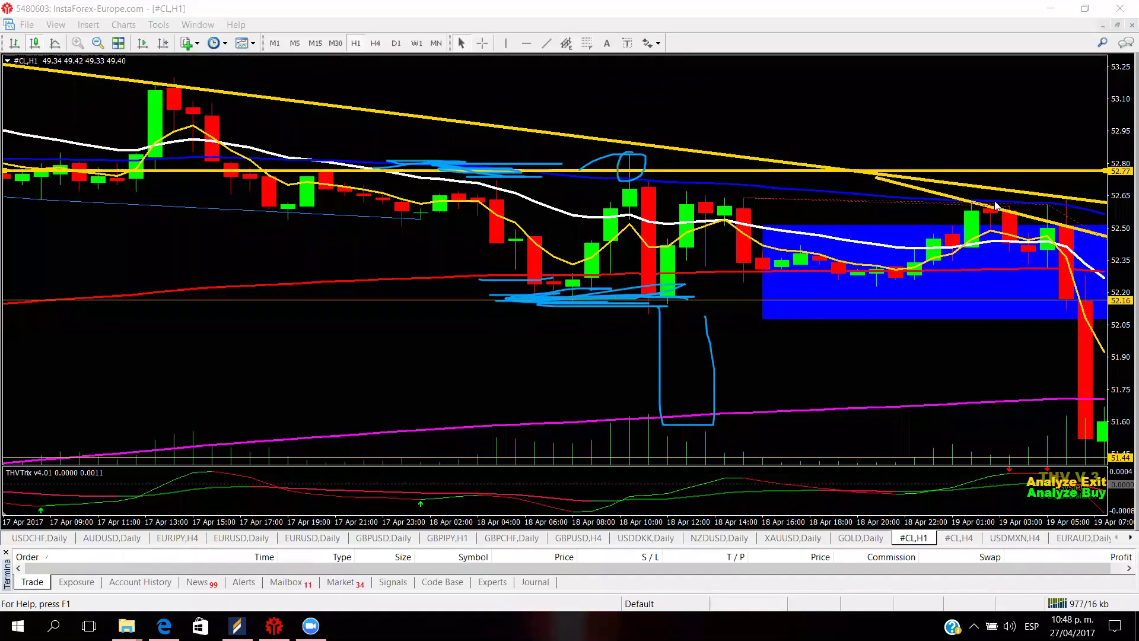
- Circle the 19 April candles at the blue zone's edge, draw a curve from 52.16 up past 52.77, and clear the ink
mouse_move(1077, 209)
mouse_down()
mouse_move(1011, 267)
mouse_move(1027, 211)
mouse_move(1000, 252)
mouse_move(1047, 301)
mouse_move(1026, 204)
mouse_up()
mouse_move(764, 300)
mouse_down()
mouse_move(804, 249)
mouse_move(955, 168)
mouse_move(997, 117)
mouse_up()
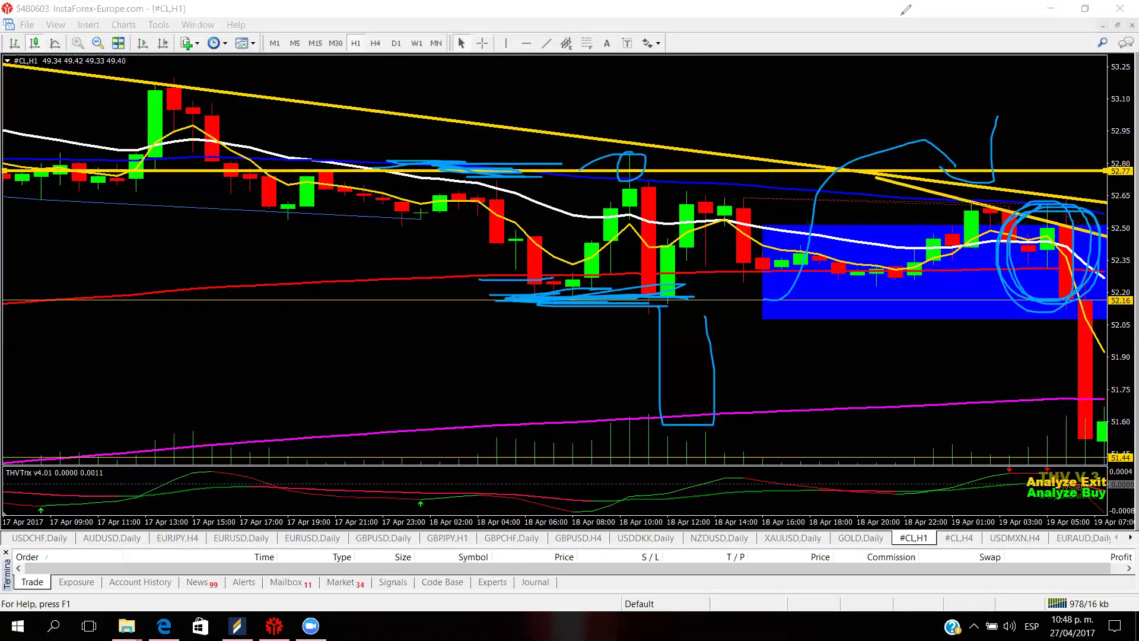
key(ctrl+shift+c)
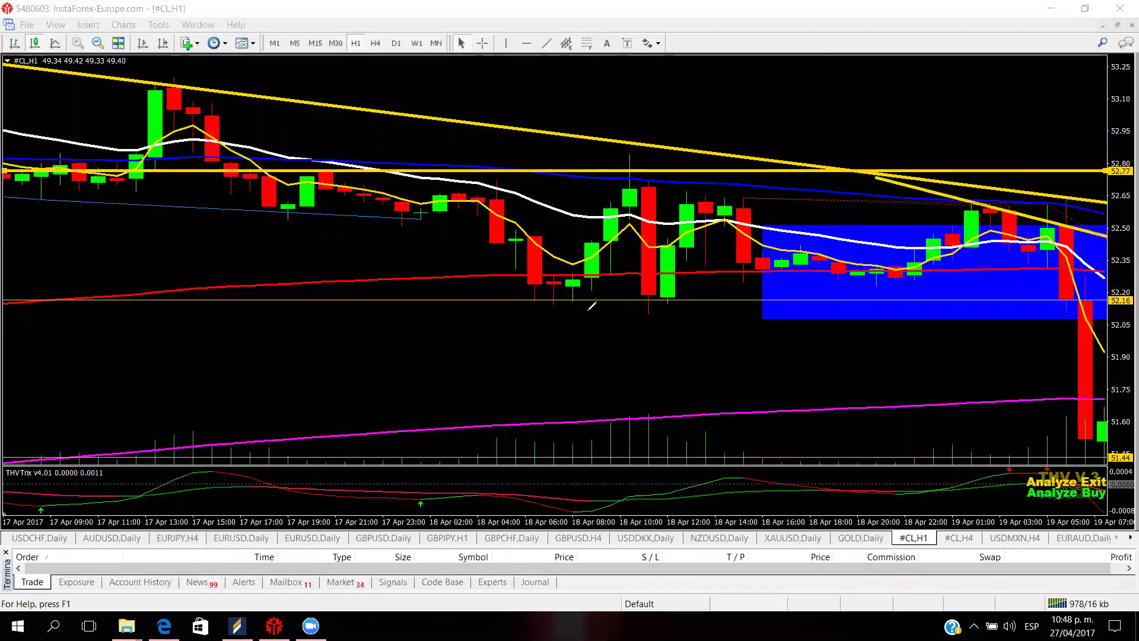
- Outline a projected drop below the 18 April 12:00 candle in blue ink, clear it, and check the candle with the crosshair
mouse_move(537, 296)
mouse_down()
mouse_move(545, 440)
mouse_move(570, 441)
mouse_move(590, 428)
mouse_move(583, 294)
mouse_up()
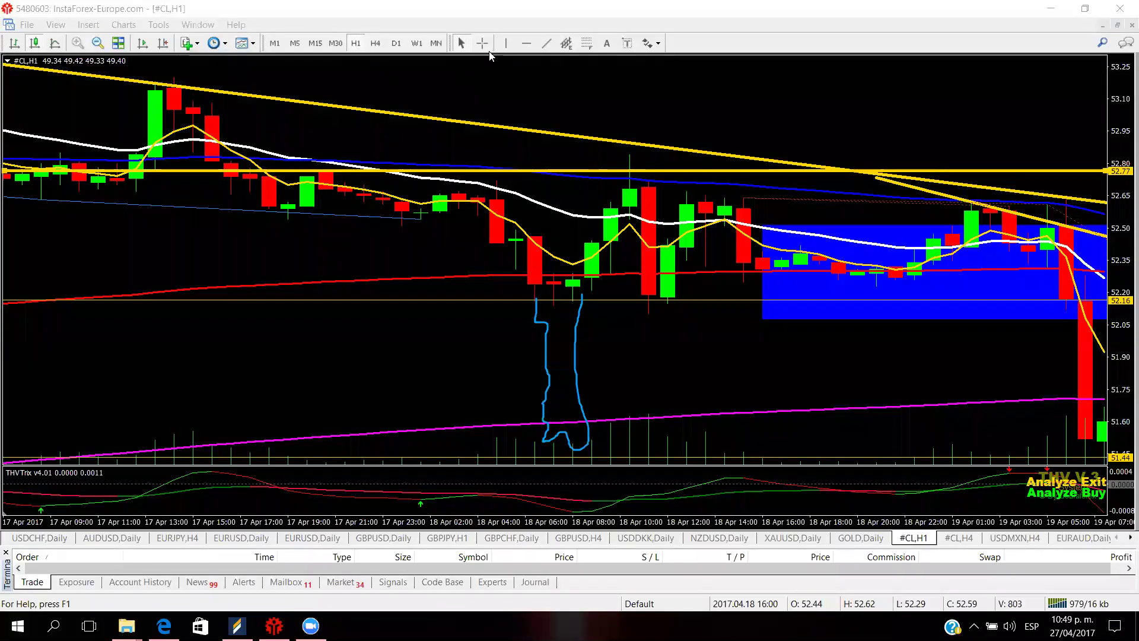
middle_click(541, 285)
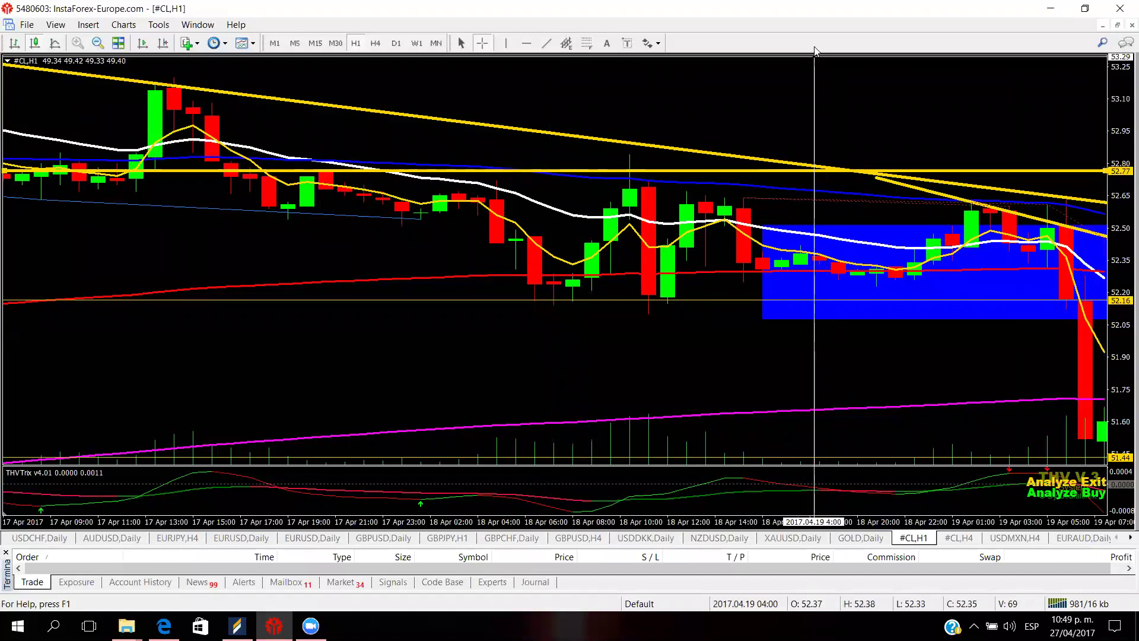
- Change the #CL chart to H4, outline a drop below the 18 April candle in ink, and mark the wick crossing 52.77
click(375, 43)
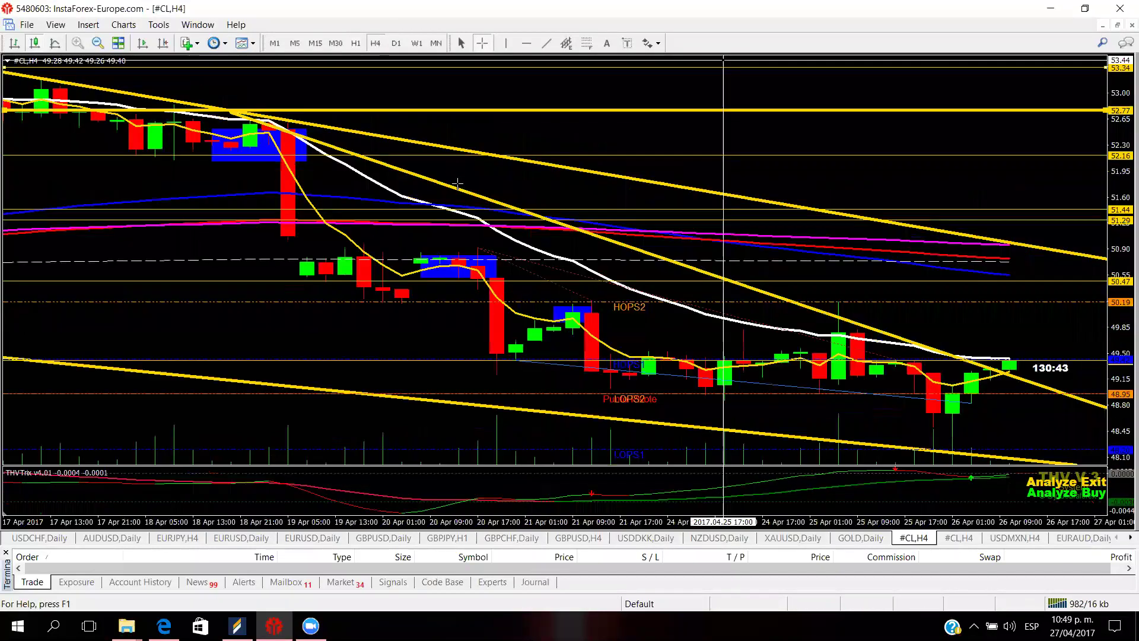
key(Page_Up)
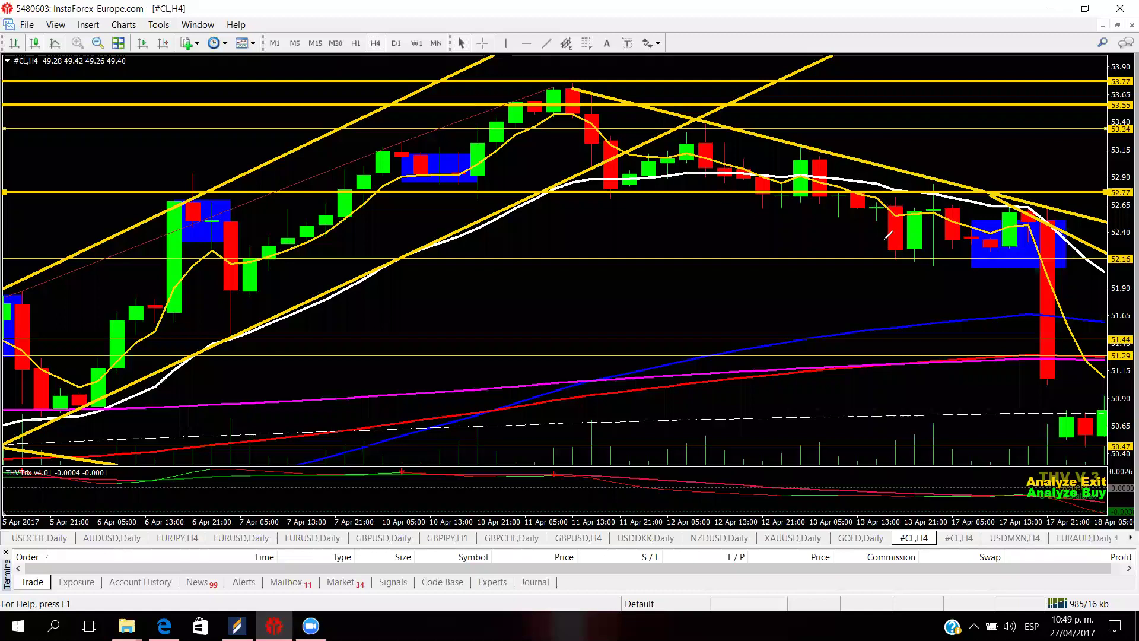
mouse_move(883, 209)
mouse_down()
mouse_move(890, 332)
mouse_move(926, 310)
mouse_move(913, 236)
mouse_up()
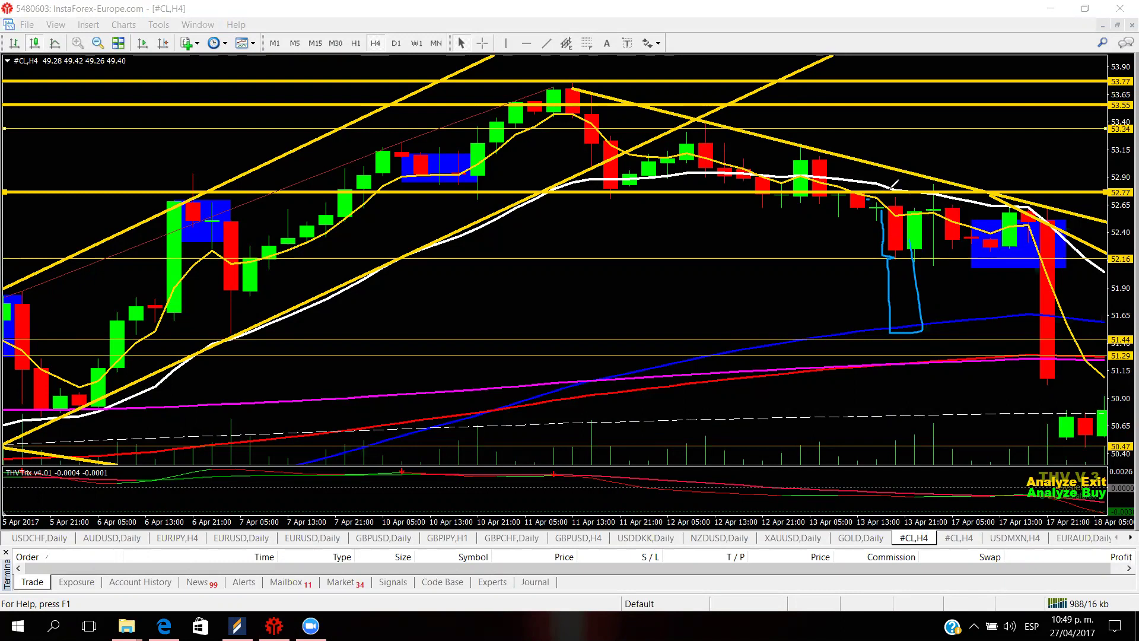
mouse_move(867, 190)
mouse_down()
mouse_move(972, 190)
mouse_move(926, 182)
mouse_move(939, 191)
mouse_move(951, 168)
mouse_move(922, 177)
mouse_up()
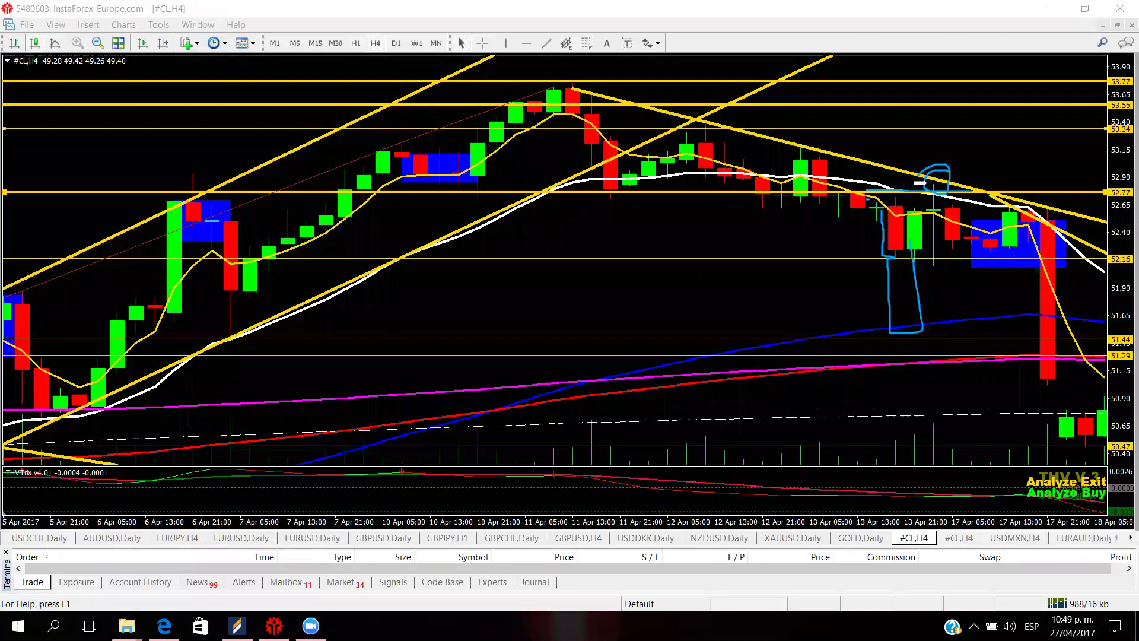
click(924, 183)
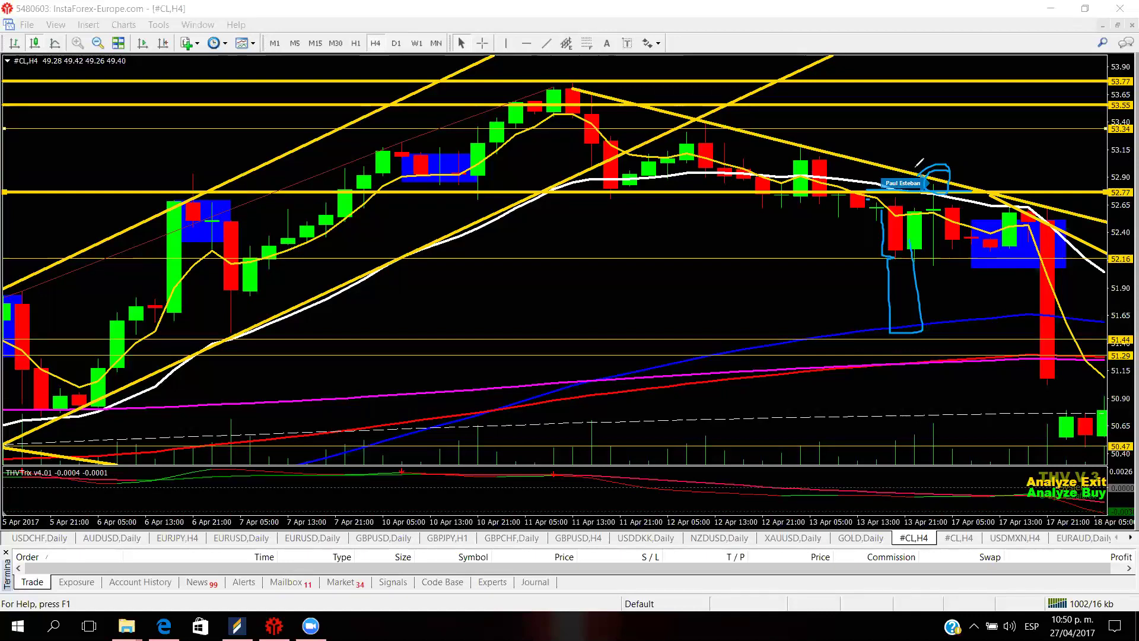
drag(873, 159, 1017, 158)
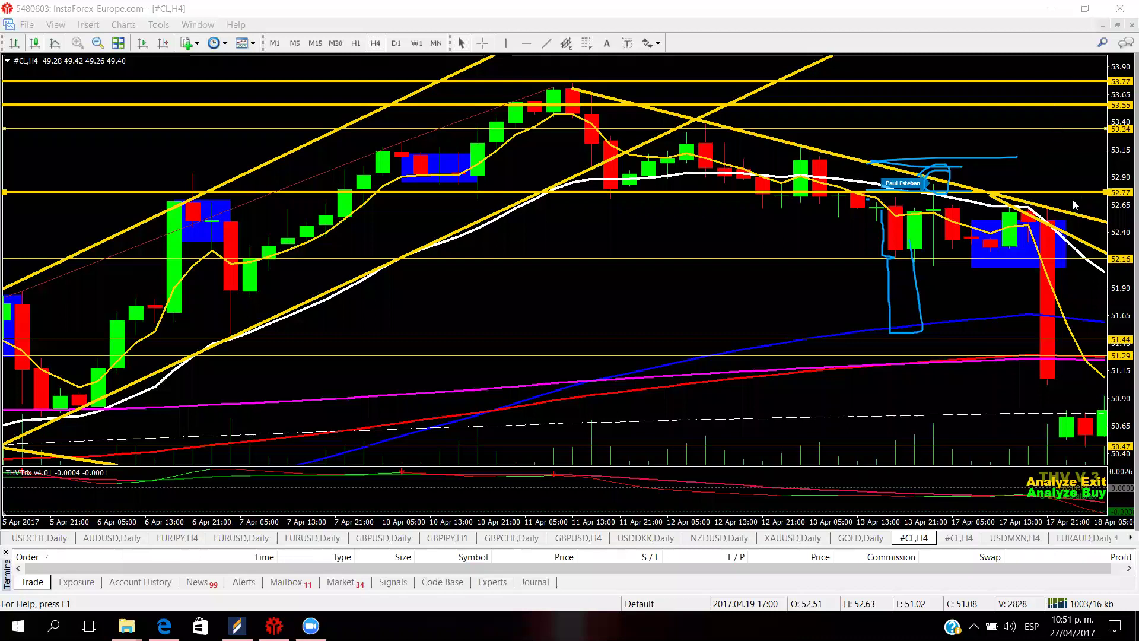
- Move the 52.77 horizontal line up to 52.98, sketch the price swing between it and 52.16 in blue ink, and clear the ink
mouse_move(1072, 196)
mouse_down()
mouse_move(1064, 185)
mouse_move(983, 202)
mouse_move(982, 188)
mouse_move(934, 210)
mouse_move(902, 192)
mouse_up()
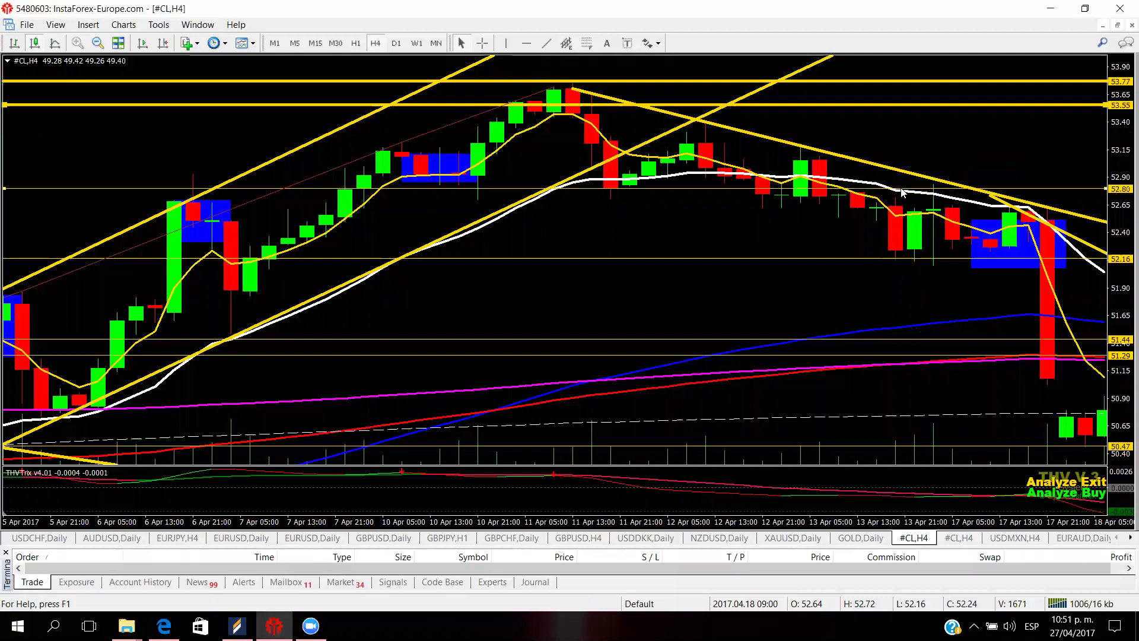
drag(901, 192, 905, 172)
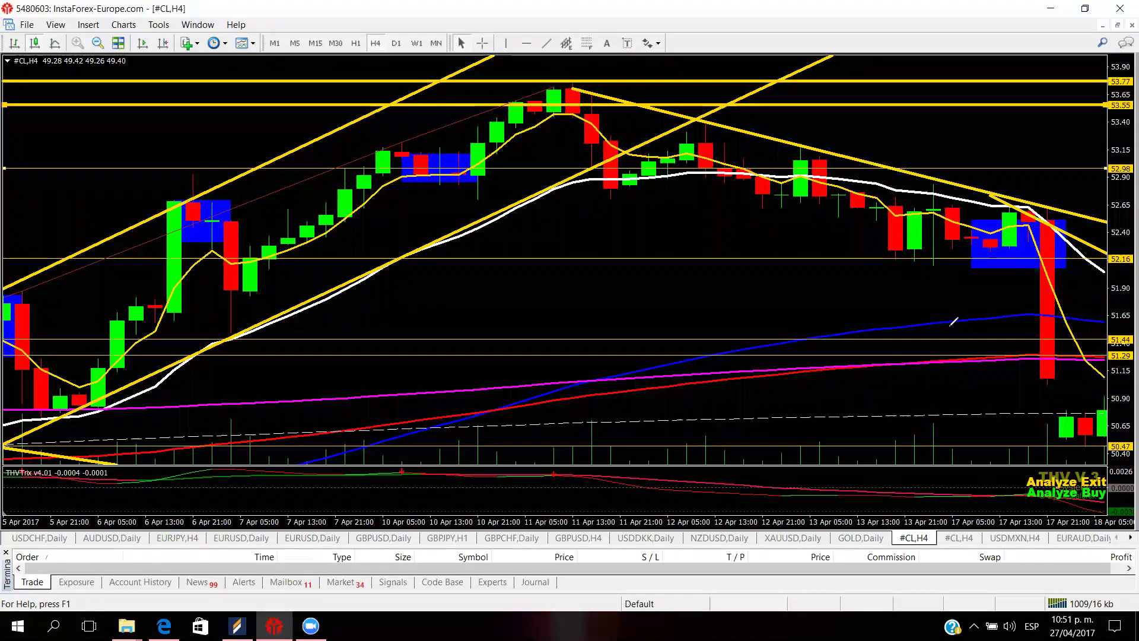
drag(953, 321, 951, 318)
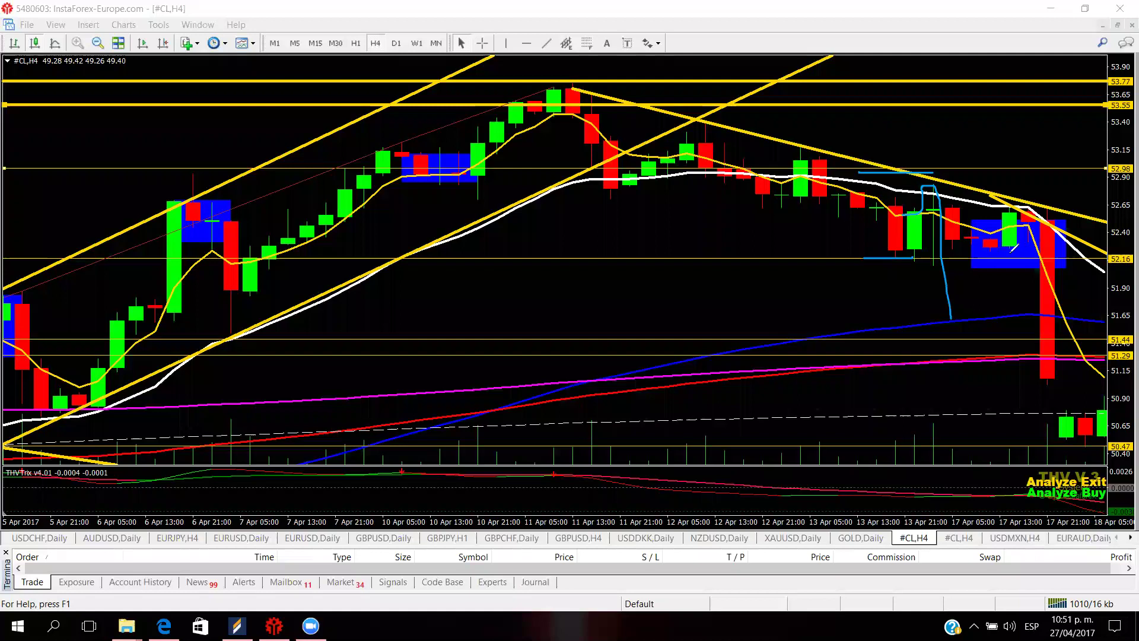
drag(902, 257, 1034, 248)
mouse_move(892, 257)
mouse_down()
mouse_move(913, 254)
mouse_move(930, 194)
mouse_move(949, 276)
mouse_up()
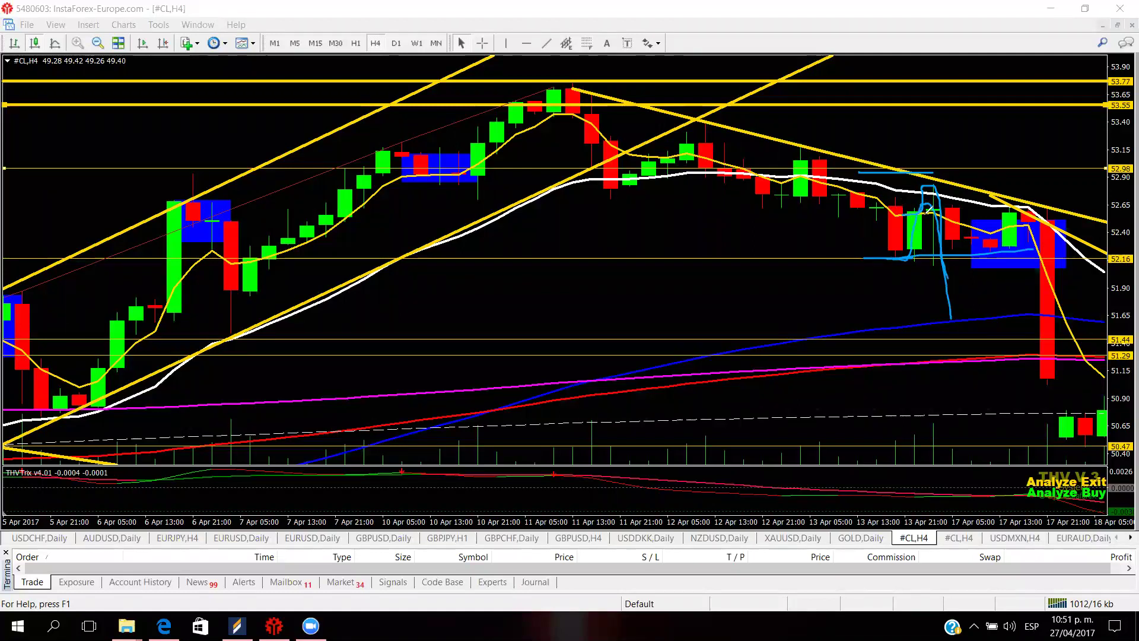
mouse_move(926, 211)
mouse_down()
mouse_move(943, 188)
mouse_move(960, 261)
mouse_up()
key(Escape)
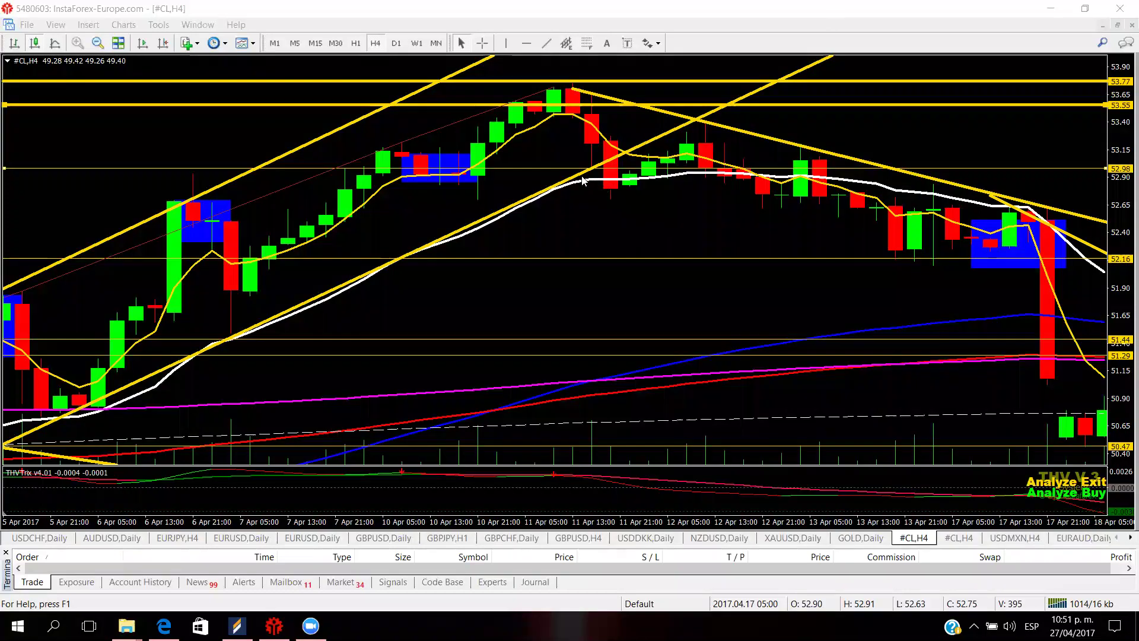
- Change the #CL chart to H1 and measure upward from the 18 April candle lows at the 52.16 line with the crosshair
click(370, 47)
click(358, 44)
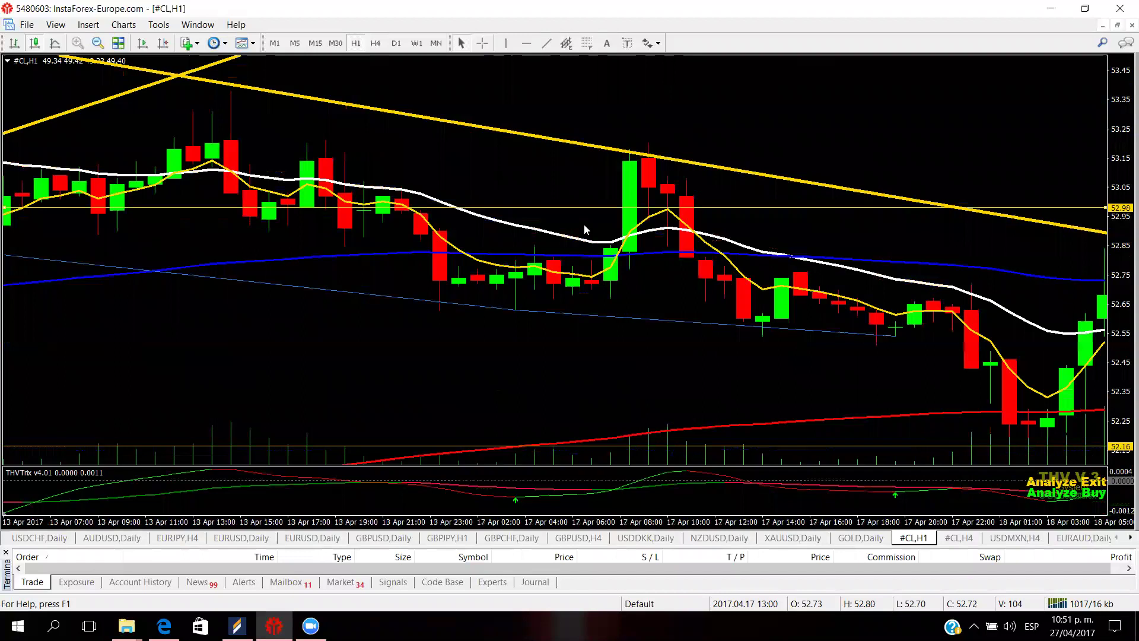
scroll(584, 224, down, 3)
scroll(515, 122, down, 1)
click(482, 43)
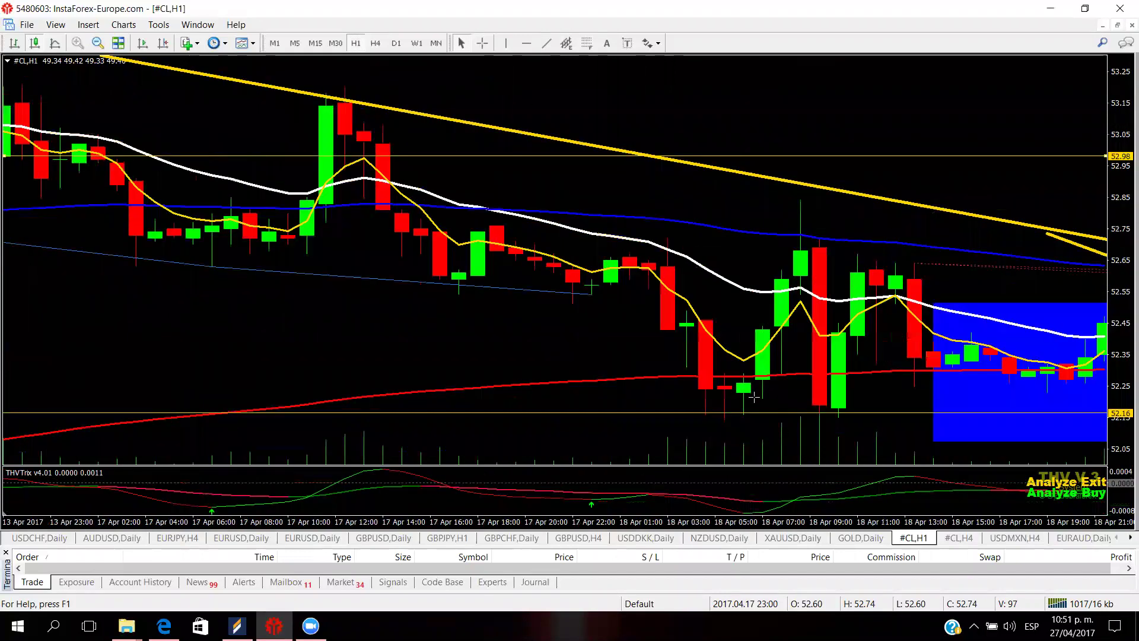
drag(727, 410, 534, 202)
scroll(576, 264, down, 3)
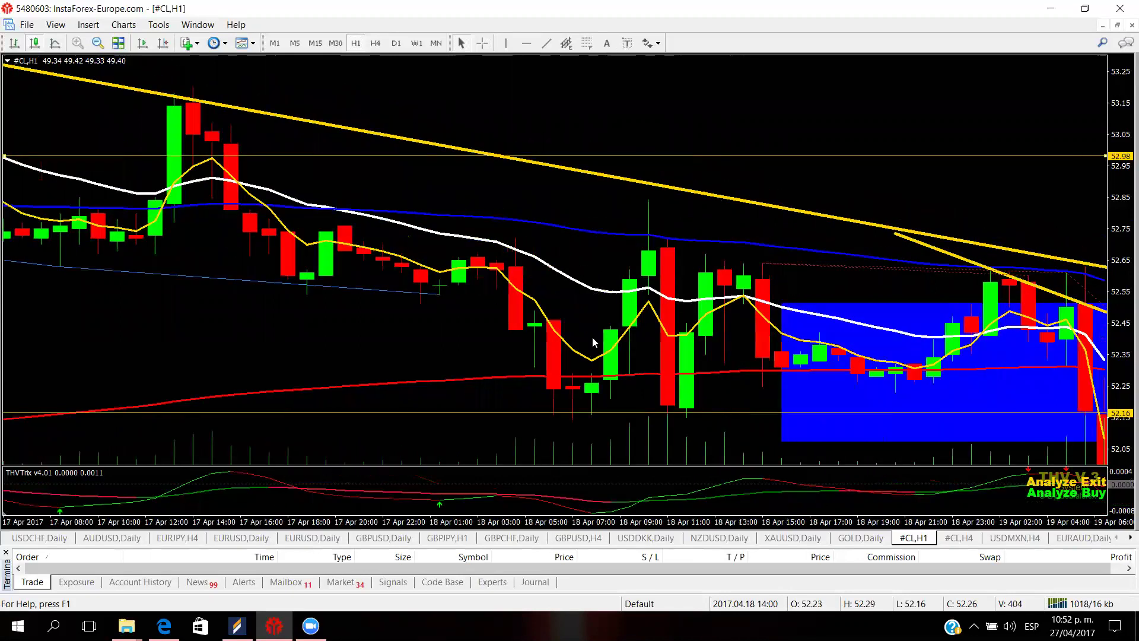
- Change the #CL chart to Daily, inspect the 18 April candle with the crosshair, and measure from the 52.16 line up to the 52.98 line
click(398, 45)
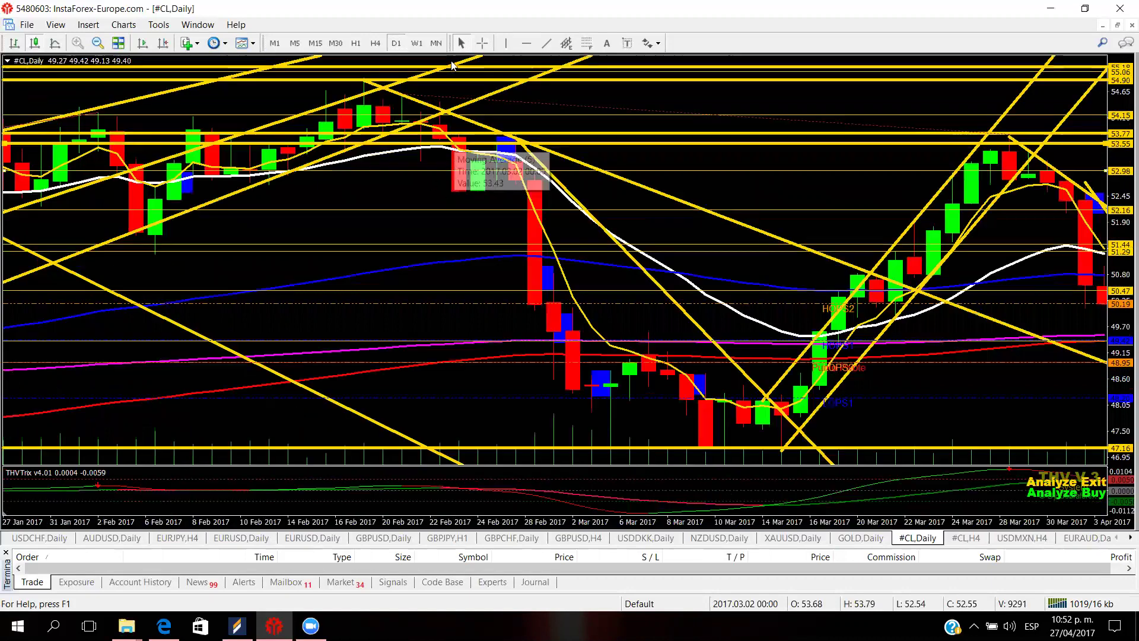
middle_click(606, 303)
scroll(606, 303, down, 3)
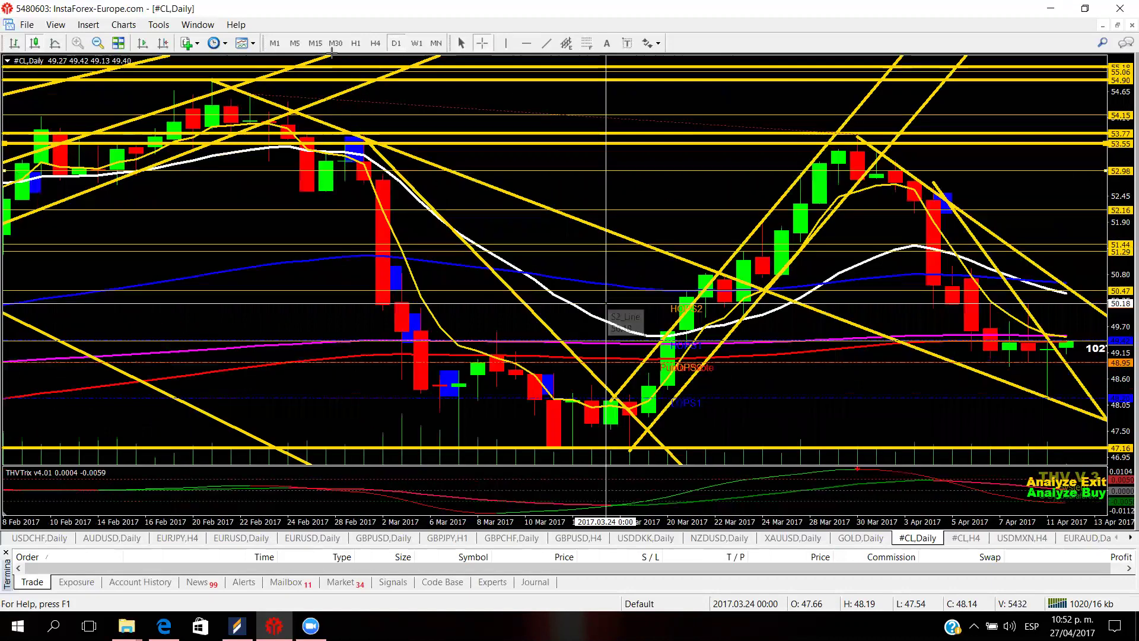
click(929, 396)
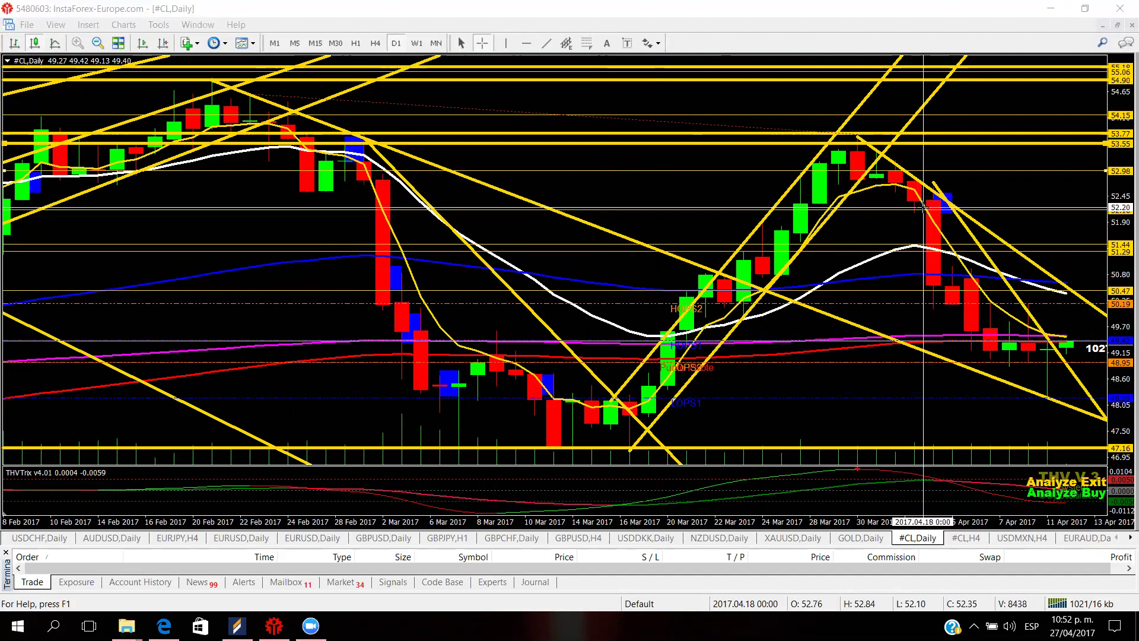
drag(910, 206, 914, 172)
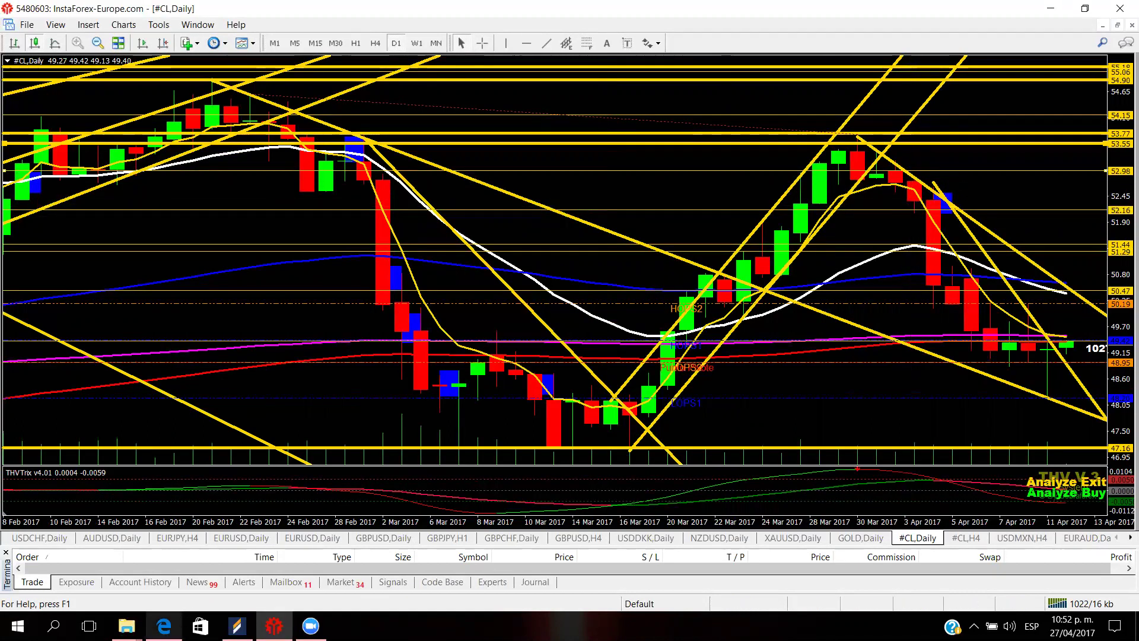
- Switch to the account statement, circle the -2 040.00 and -1 800.00 usoil losses in blue ink, and clear the marks
key(alt+Tab)
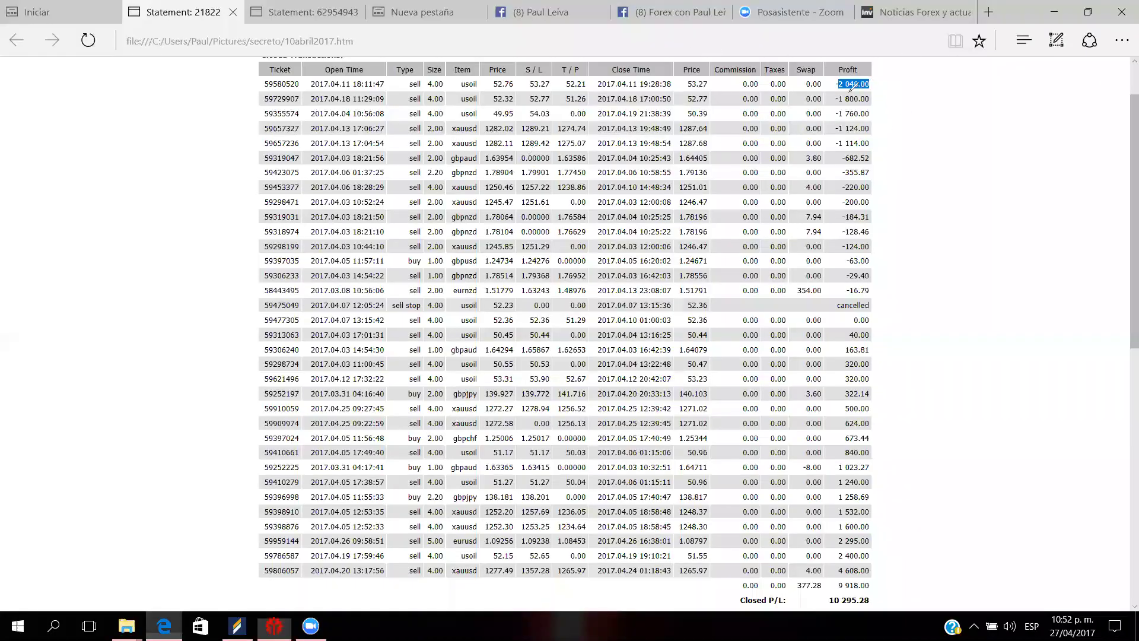
mouse_move(830, 101)
mouse_down()
mouse_move(888, 79)
mouse_move(832, 99)
mouse_up()
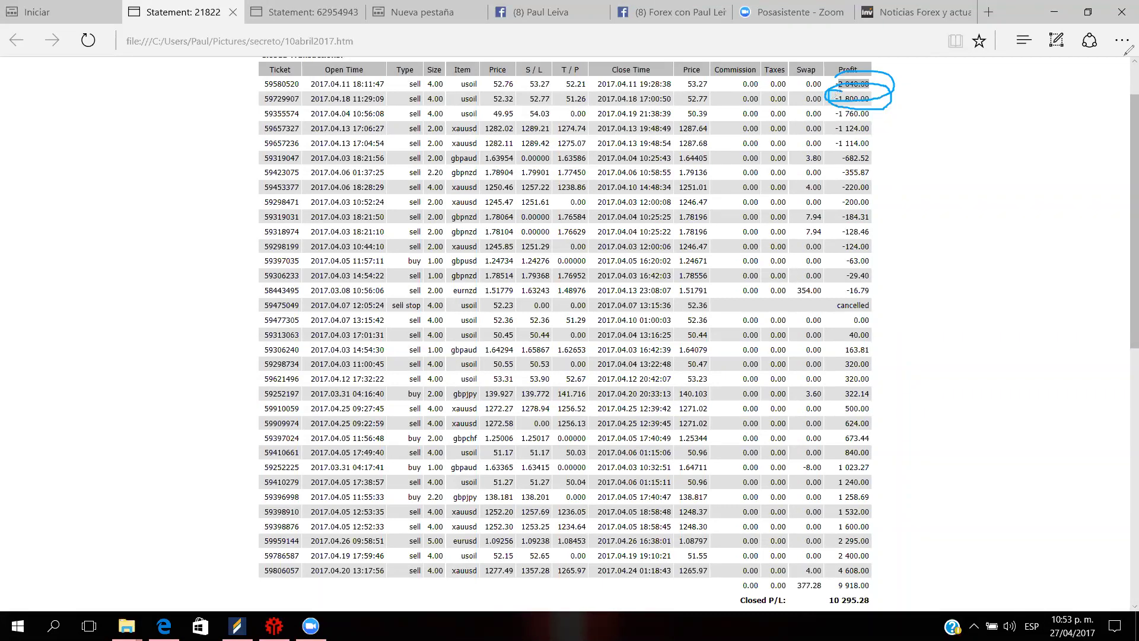
key(e)
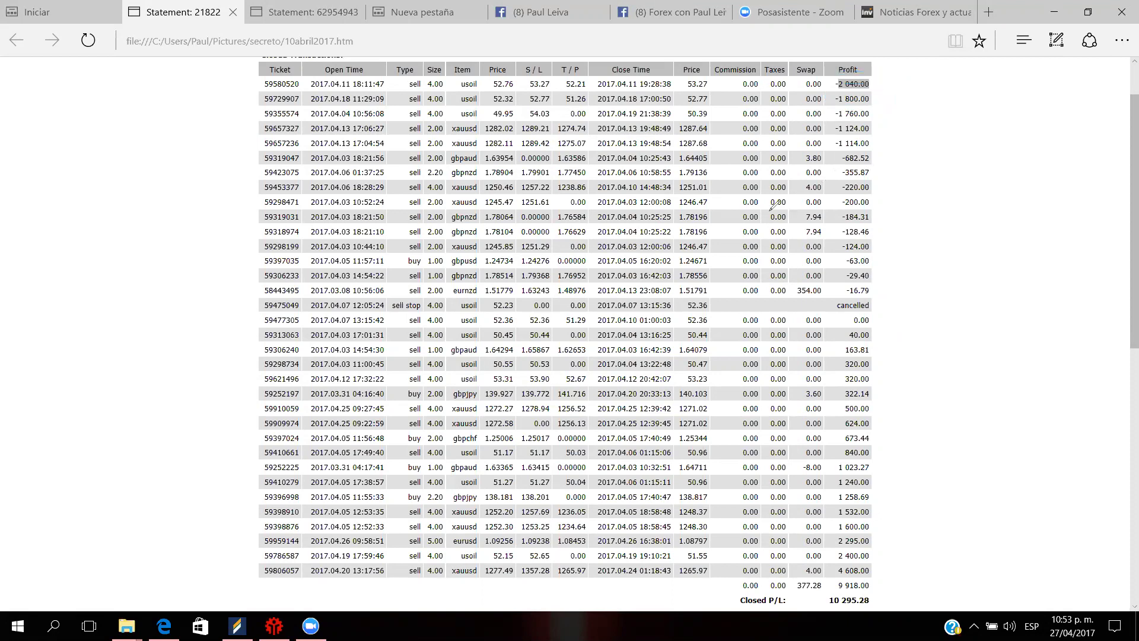
mouse_move(836, 88)
mouse_down()
mouse_move(843, 76)
mouse_move(883, 75)
mouse_move(828, 90)
mouse_up()
key(ctrl+z)
- Return to the #CL chart on H4, circle the blue zones between 4 and 10 April, and draw drops below the 10 April zone
mouse_move(274, 626)
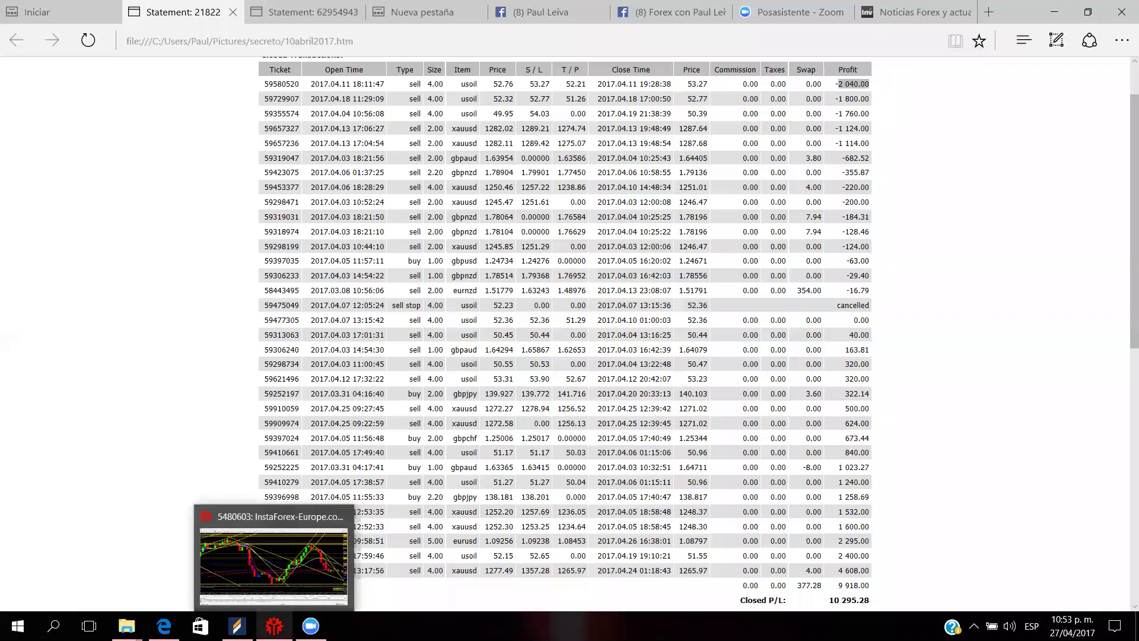
click(355, 518)
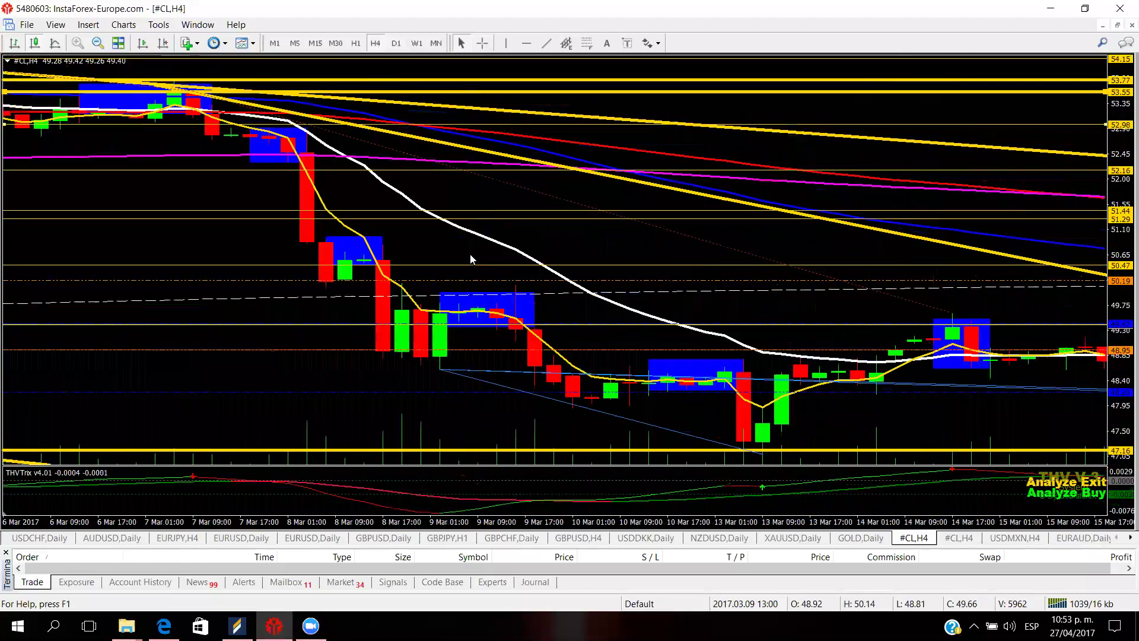
scroll(470, 256, down, 5)
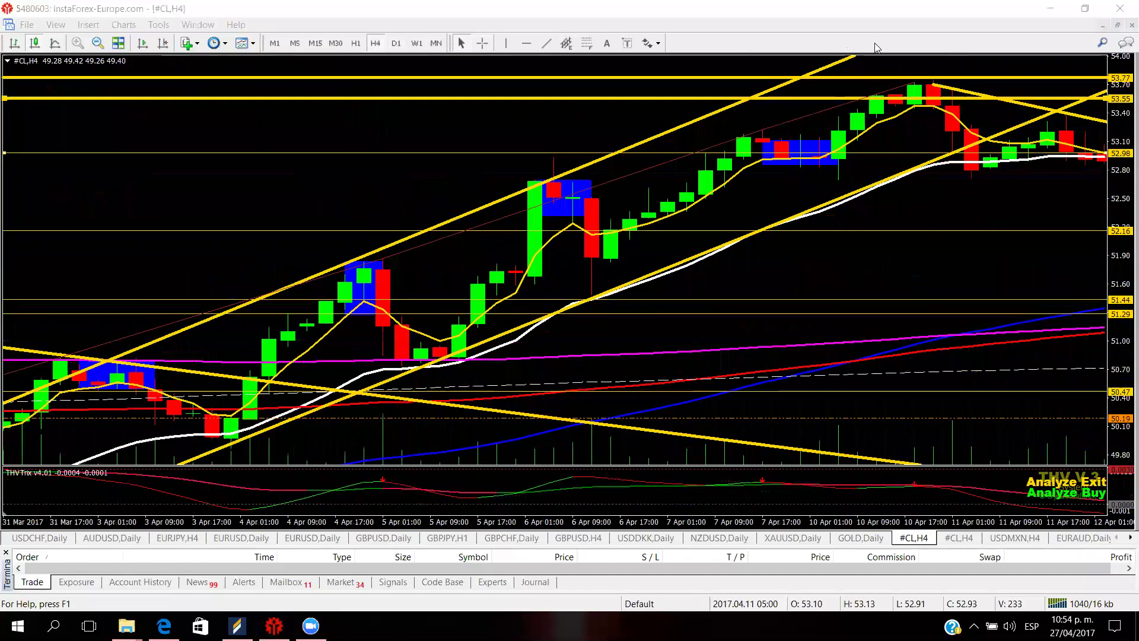
drag(379, 246, 363, 276)
mouse_move(534, 178)
mouse_down()
mouse_move(558, 219)
mouse_move(593, 178)
mouse_up()
mouse_move(831, 124)
mouse_down()
mouse_move(786, 137)
mouse_move(818, 178)
mouse_up()
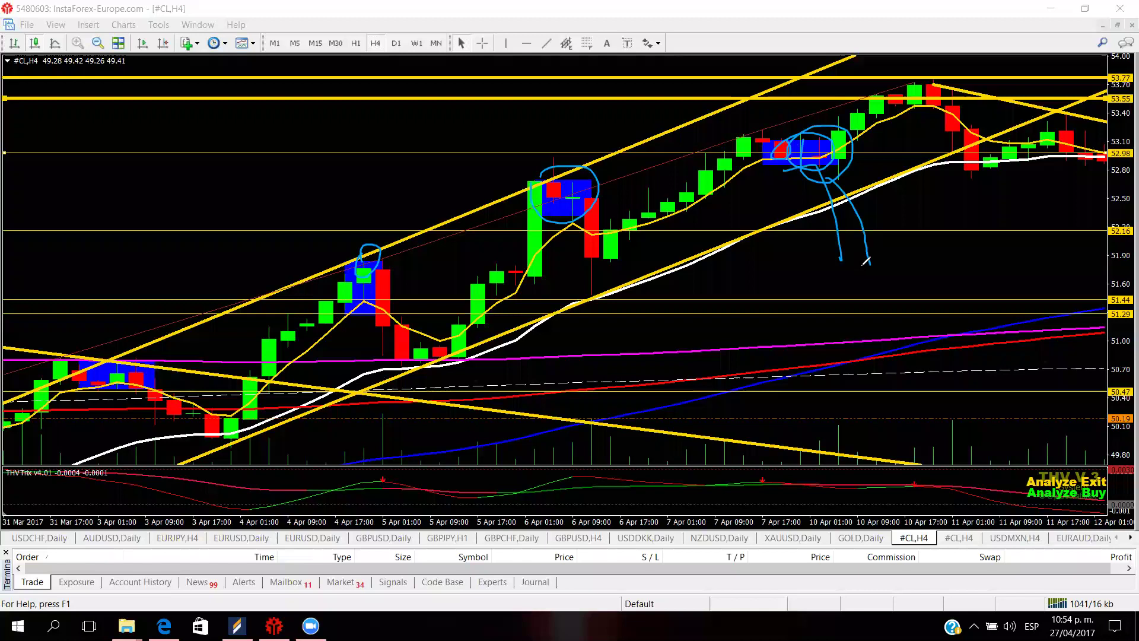
- Circle the peak near 53.77 and the 6 April zone in ink, outline the 10 April zone, and clear the ink
drag(816, 135, 820, 137)
key(ctrl+y)
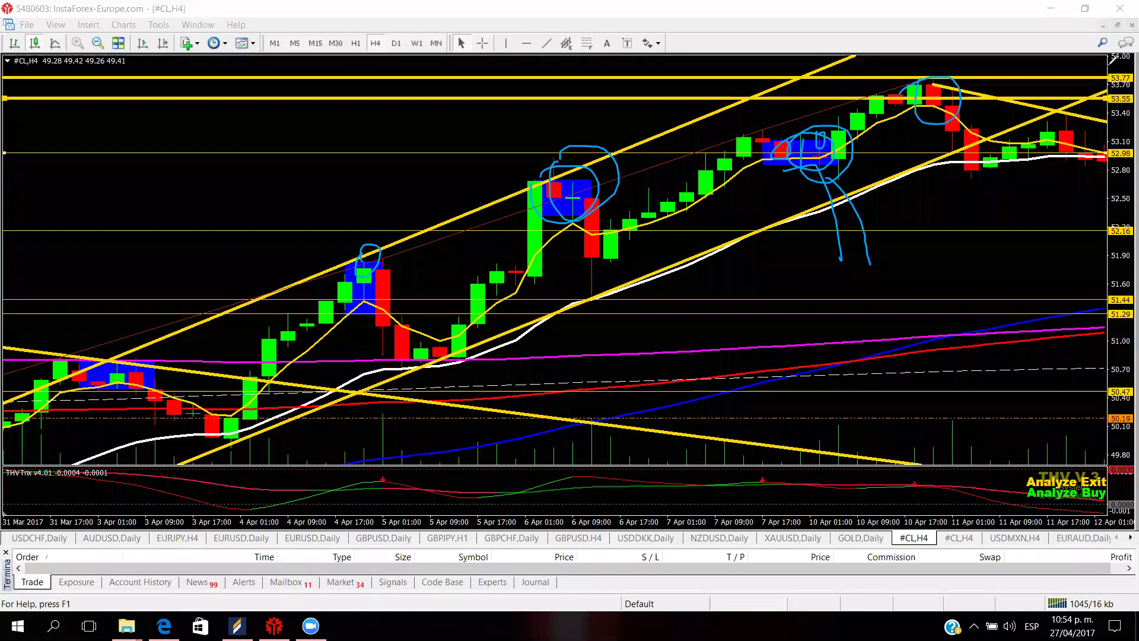
key(Escape)
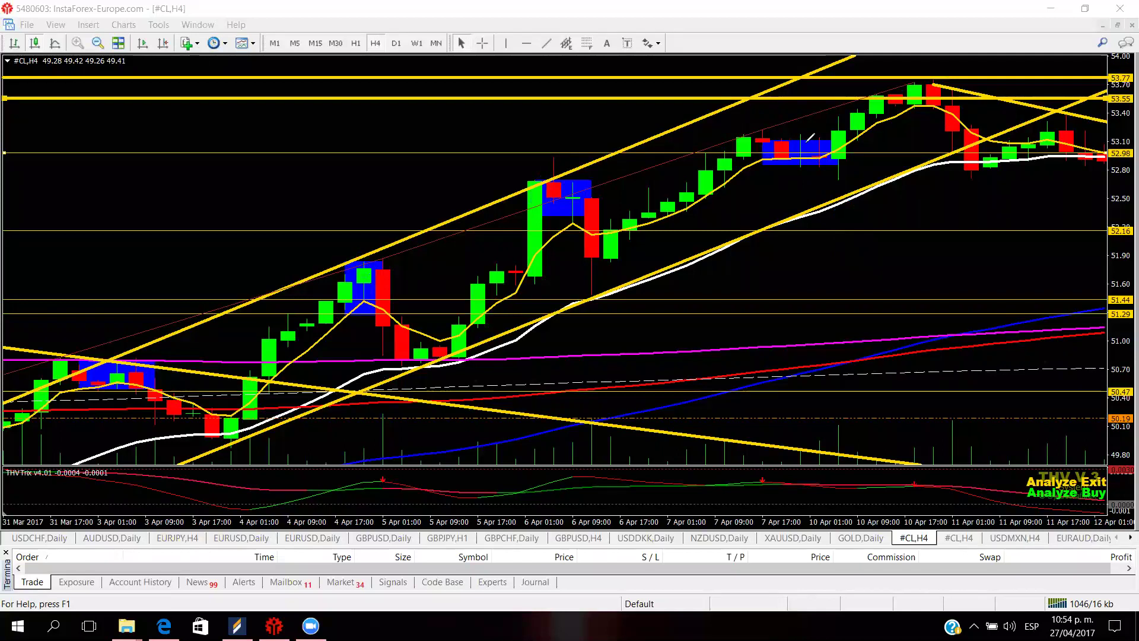
mouse_move(765, 141)
mouse_down()
mouse_move(846, 133)
mouse_move(866, 101)
mouse_move(928, 89)
mouse_move(854, 173)
mouse_up()
key(e)
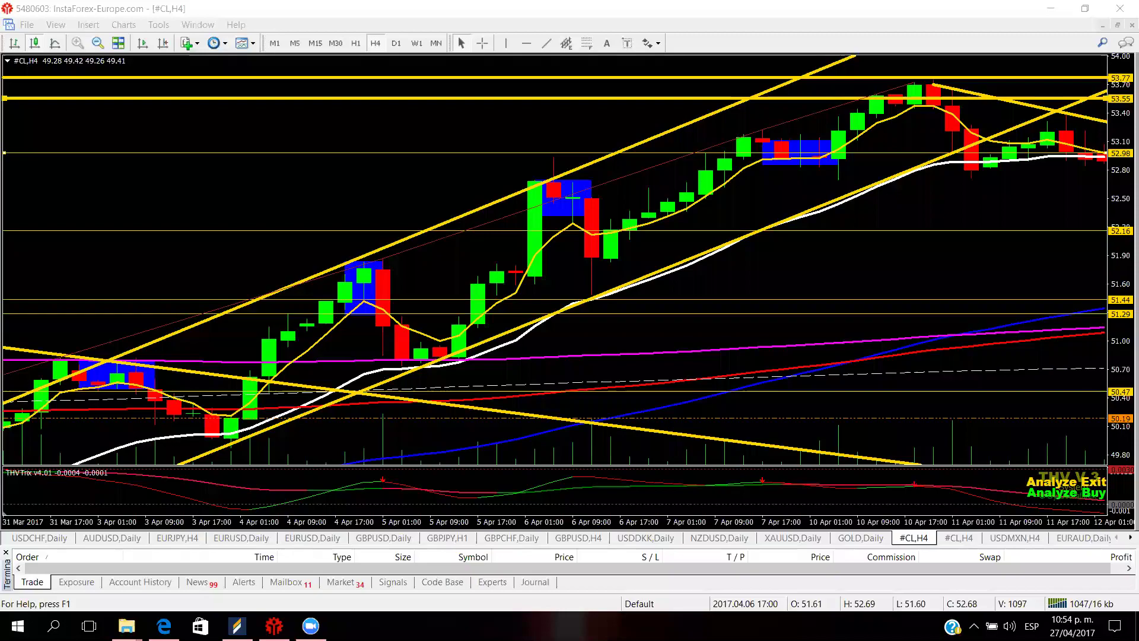
- Switch to the account statement and tick each sell trade in blue ink beside its type
key(alt+Tab)
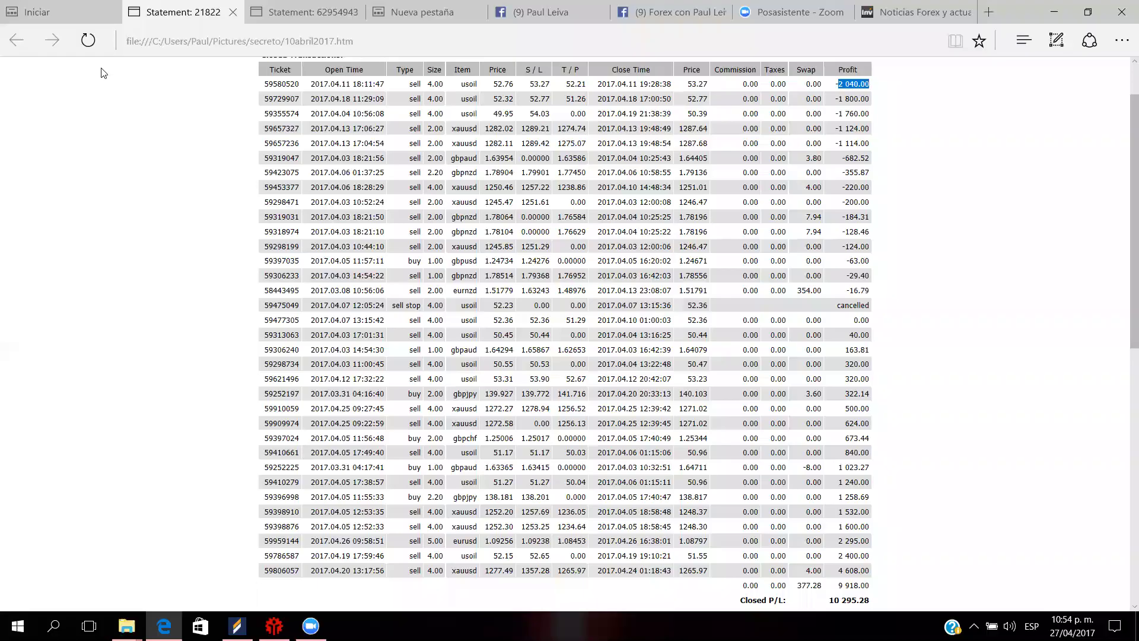
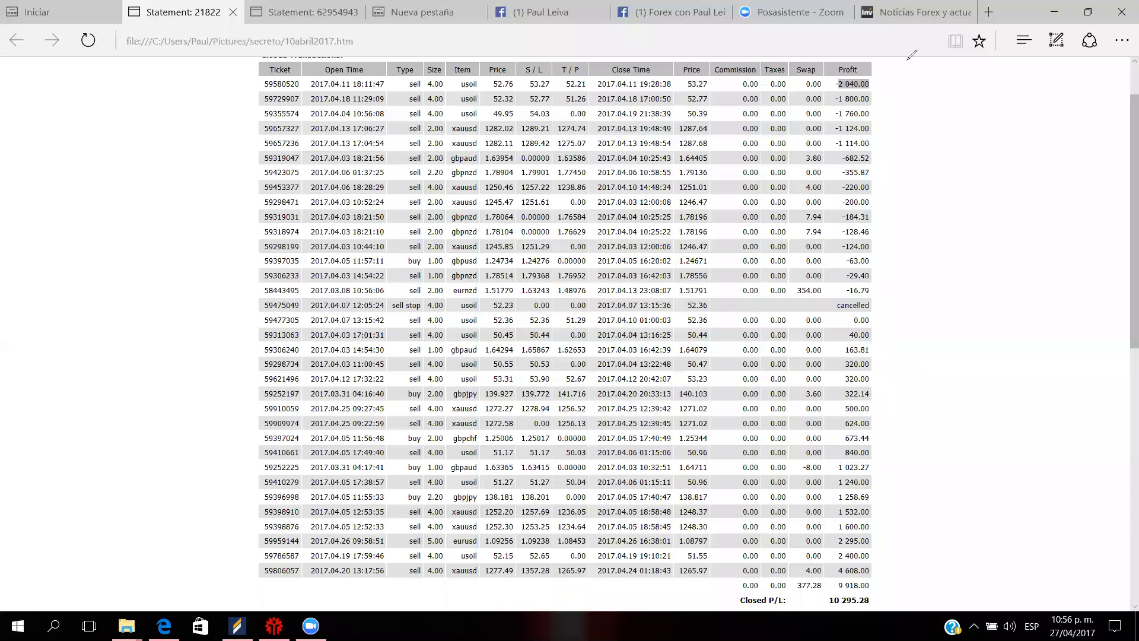
mouse_move(408, 84)
mouse_down()
mouse_move(422, 79)
mouse_move(425, 89)
mouse_move(428, 239)
mouse_up()
mouse_move(420, 279)
mouse_down()
mouse_move(429, 271)
mouse_move(443, 281)
mouse_up()
mouse_move(419, 324)
mouse_down()
mouse_move(443, 313)
mouse_move(422, 403)
mouse_move(443, 433)
mouse_move(429, 444)
mouse_up()
drag(419, 485, 434, 473)
mouse_move(421, 515)
mouse_down()
mouse_move(433, 507)
mouse_move(422, 523)
mouse_move(442, 564)
mouse_up()
- Write 28 in ink beside the statement table, tick the buy trades, and write 4 next to the 28
mouse_move(936, 95)
mouse_down()
mouse_move(965, 96)
mouse_move(947, 144)
mouse_move(962, 113)
mouse_up()
drag(426, 494, 441, 487)
drag(437, 469, 466, 454)
drag(431, 395, 453, 385)
drag(442, 264, 465, 254)
drag(1069, 92, 1094, 126)
drag(1092, 104, 1097, 173)
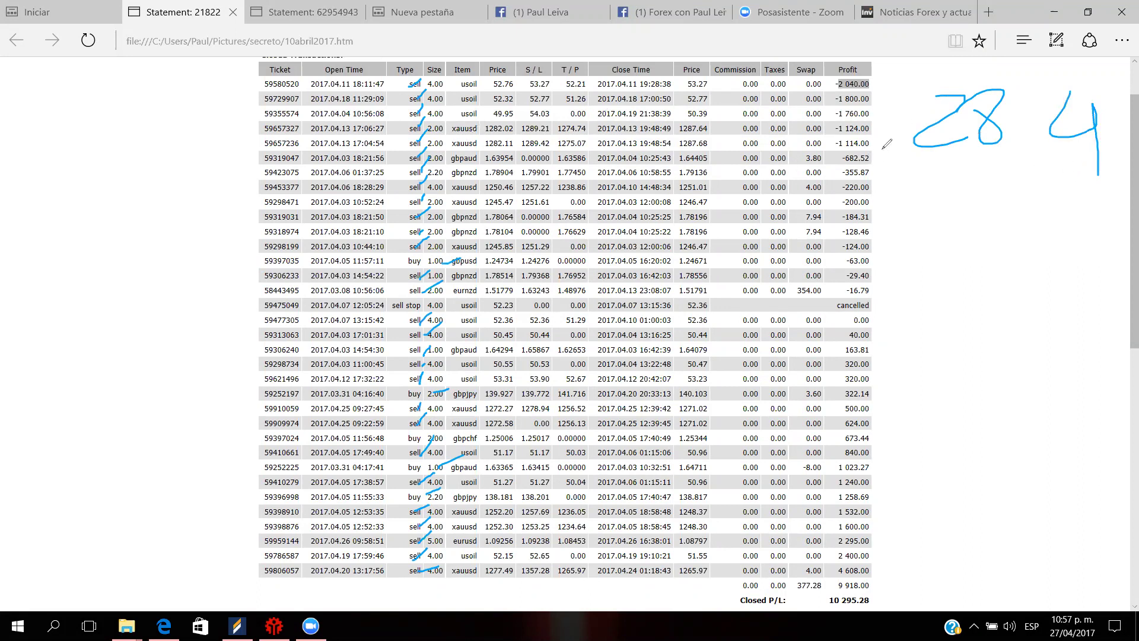
- Mark the largest losing trades one by one with ink ticks beside their Profit values
mouse_move(882, 78)
mouse_down()
mouse_move(899, 67)
mouse_move(877, 146)
mouse_up()
drag(879, 156, 877, 204)
drag(877, 204, 875, 236)
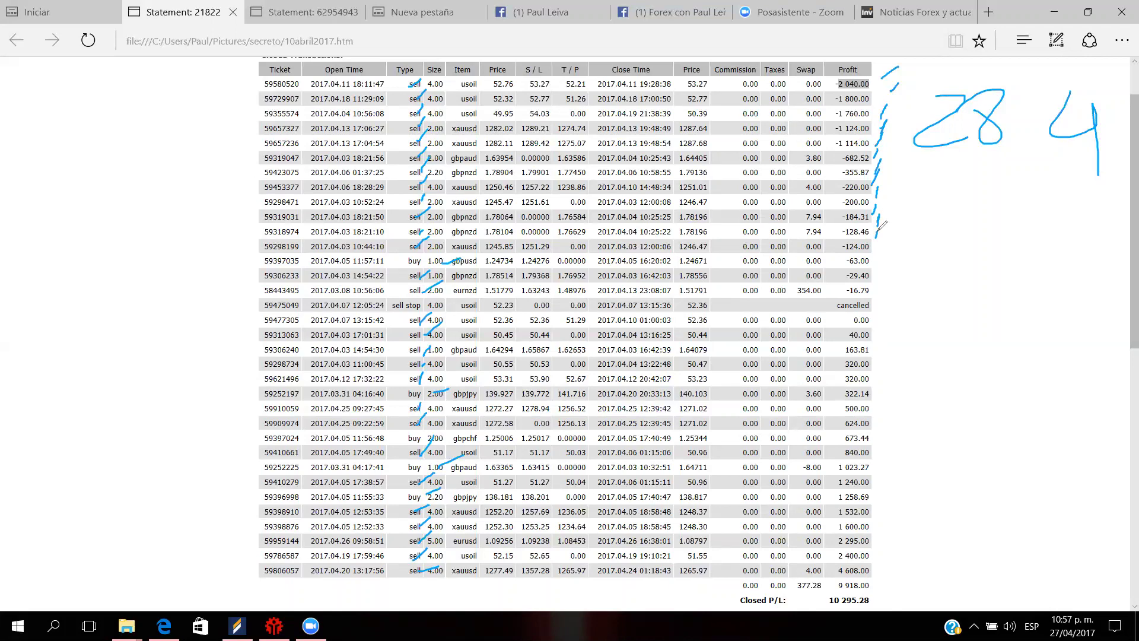
- Write 28 and 11 in ink in the statement's blank margin and a circled 17 below them
mouse_move(7, 284)
mouse_down()
mouse_move(38, 274)
mouse_move(97, 303)
mouse_up()
drag(140, 265, 126, 278)
drag(165, 283, 192, 277)
mouse_move(188, 298)
mouse_down()
mouse_move(209, 287)
mouse_move(211, 302)
mouse_move(226, 272)
mouse_move(236, 308)
mouse_up()
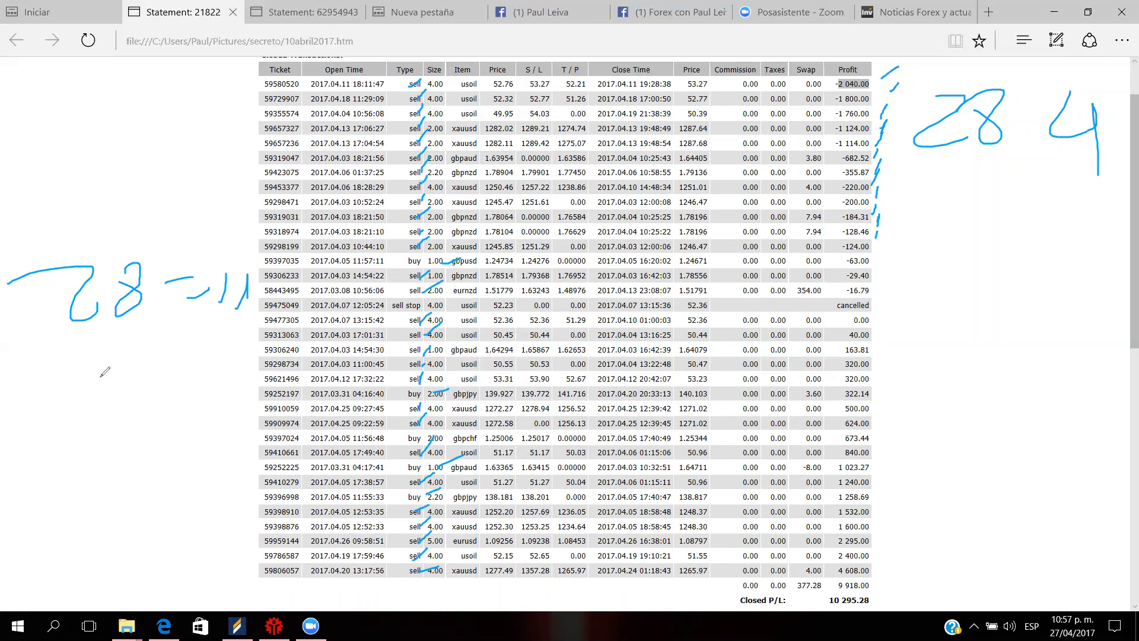
mouse_move(72, 404)
mouse_down()
mouse_move(104, 370)
mouse_move(105, 432)
mouse_up()
mouse_move(114, 358)
mouse_down()
mouse_move(145, 404)
mouse_move(171, 384)
mouse_up()
drag(160, 340, 130, 355)
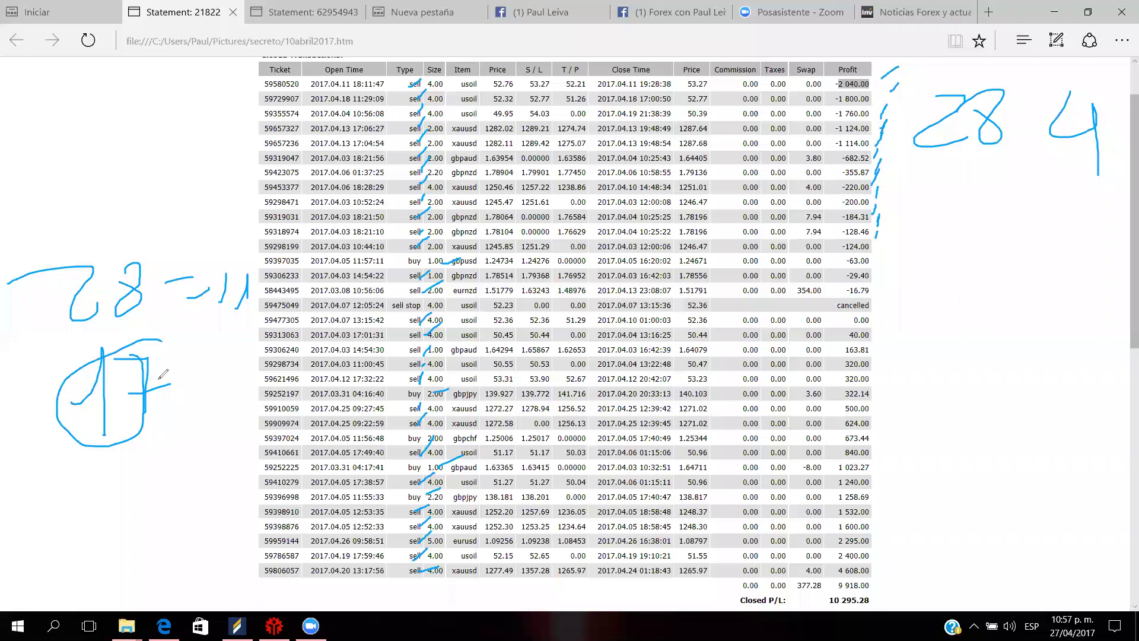
- Mark the closed profit totals below the table in ink and clear all ink from the statement
key(ctrl+z)
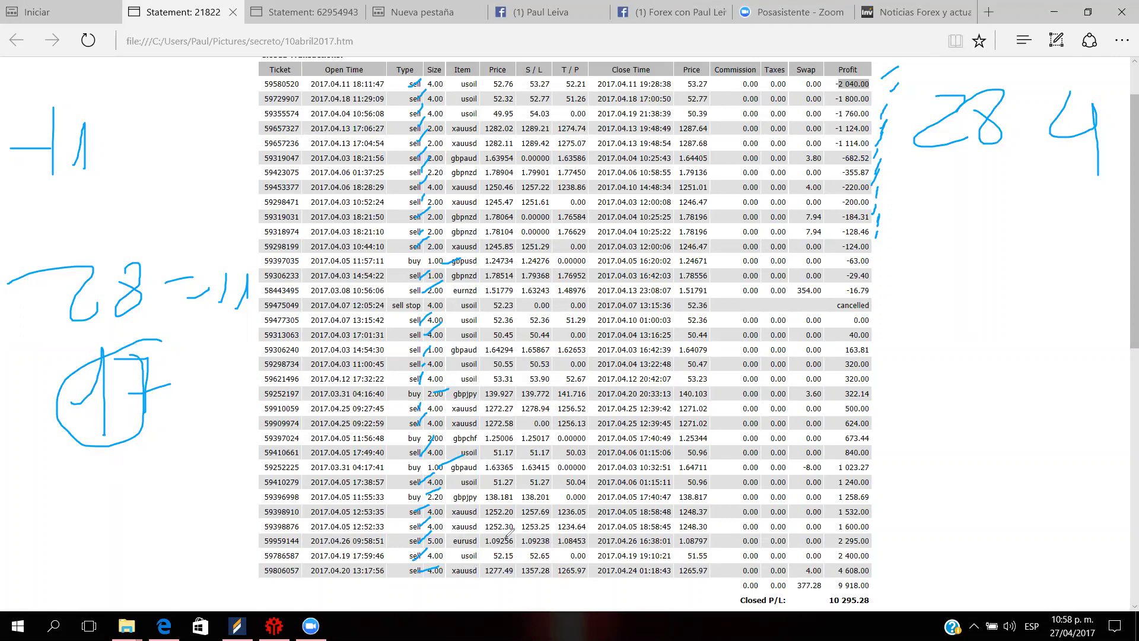
mouse_move(826, 584)
mouse_down()
mouse_move(897, 585)
mouse_move(888, 505)
mouse_up()
key(e)
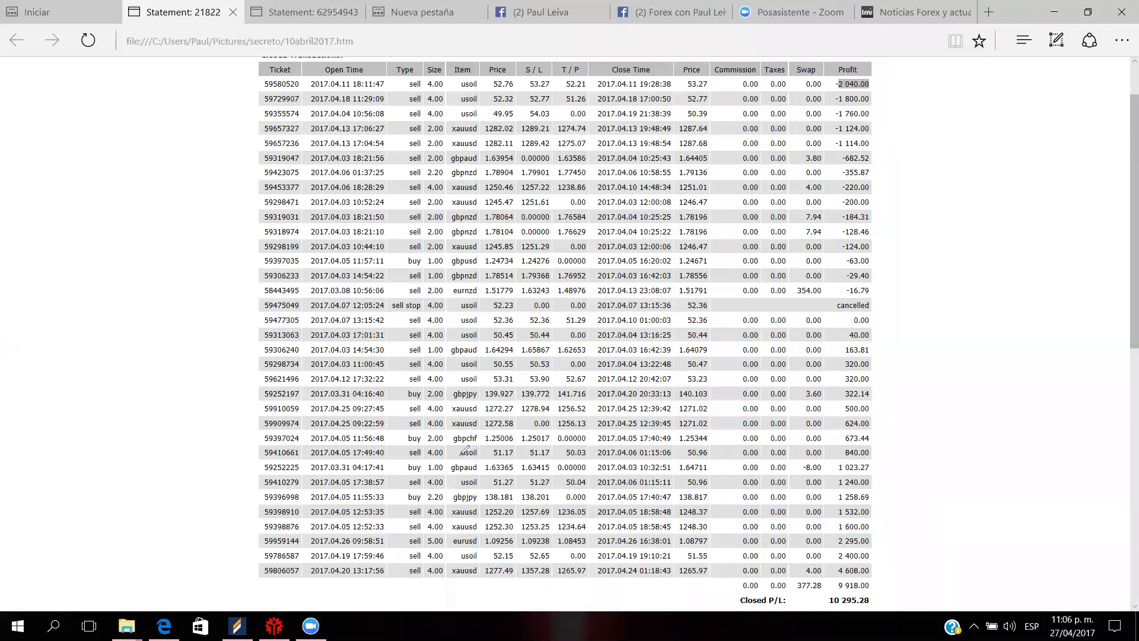
- Underline and tick the gbpaud buy trade with 1 023.27 profit in ink, circle its 1.00 size, and clear the ink
mouse_move(350, 455)
mouse_down()
mouse_move(889, 463)
mouse_move(838, 475)
mouse_up()
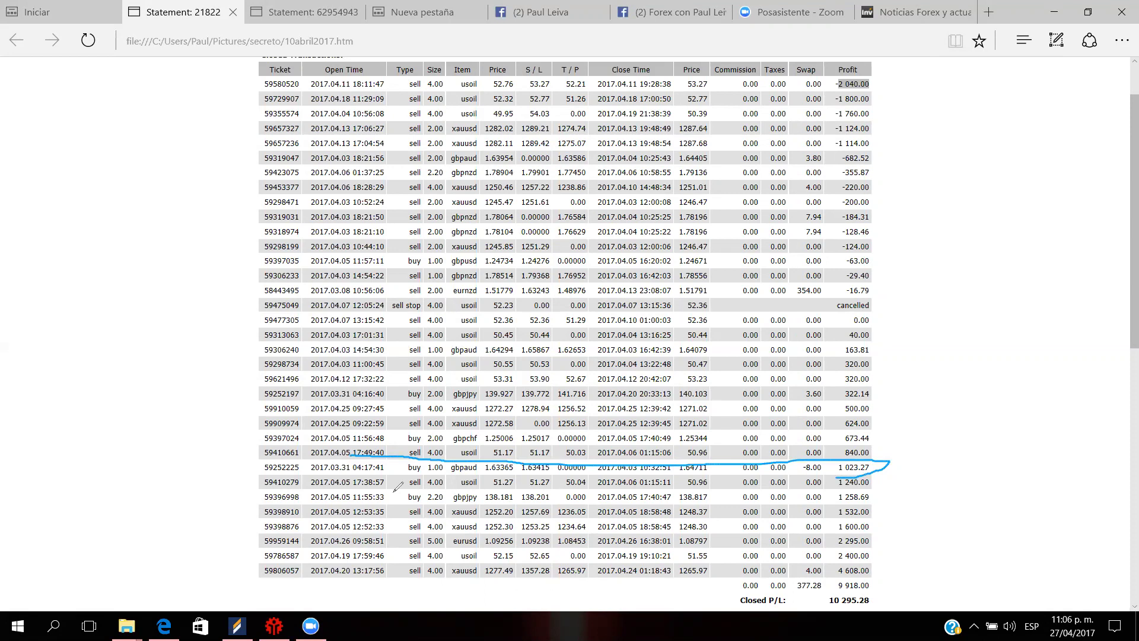
drag(394, 491, 824, 490)
drag(892, 474, 934, 449)
drag(439, 457, 446, 462)
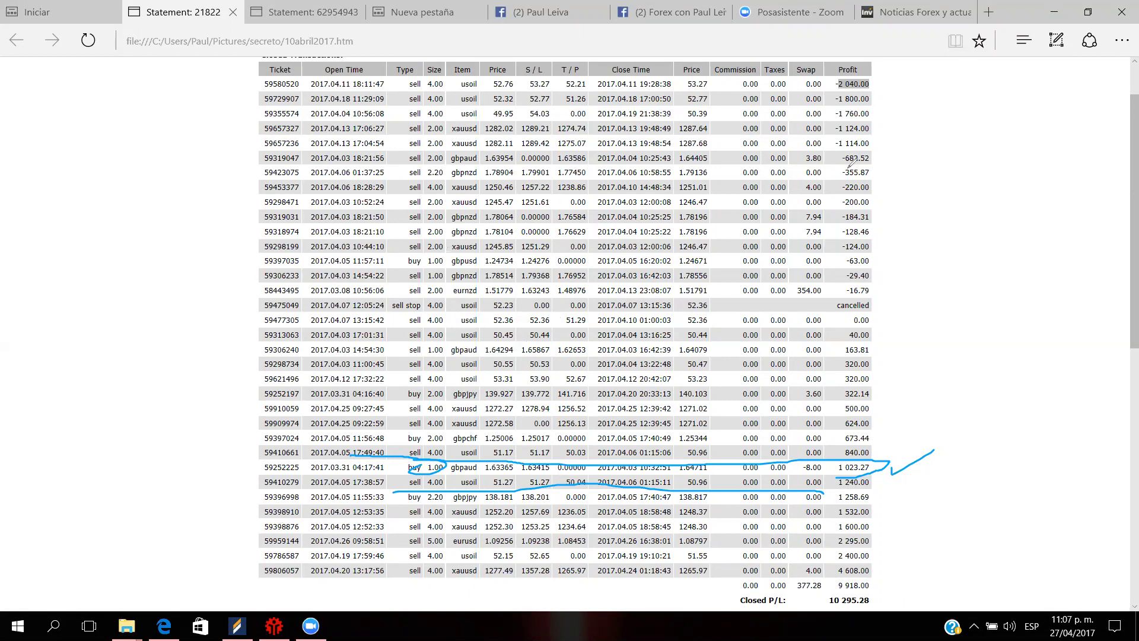
key(Escape)
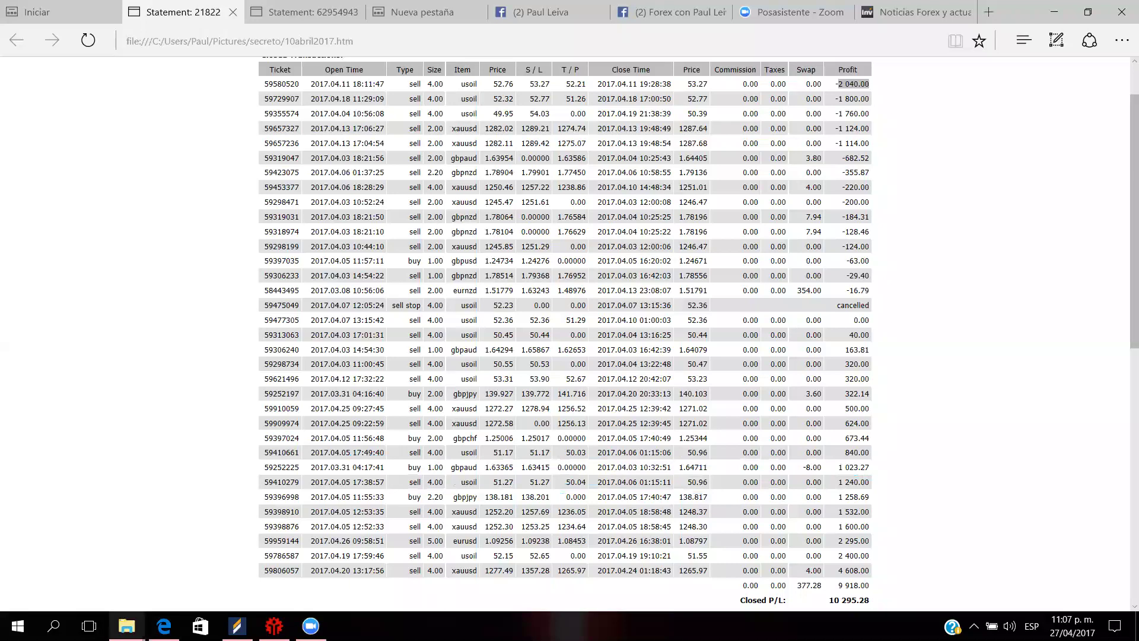
- Switch to the OPERAA folder in File Explorer and open the image 1000gbpaud
mouse_move(127, 626)
click(133, 597)
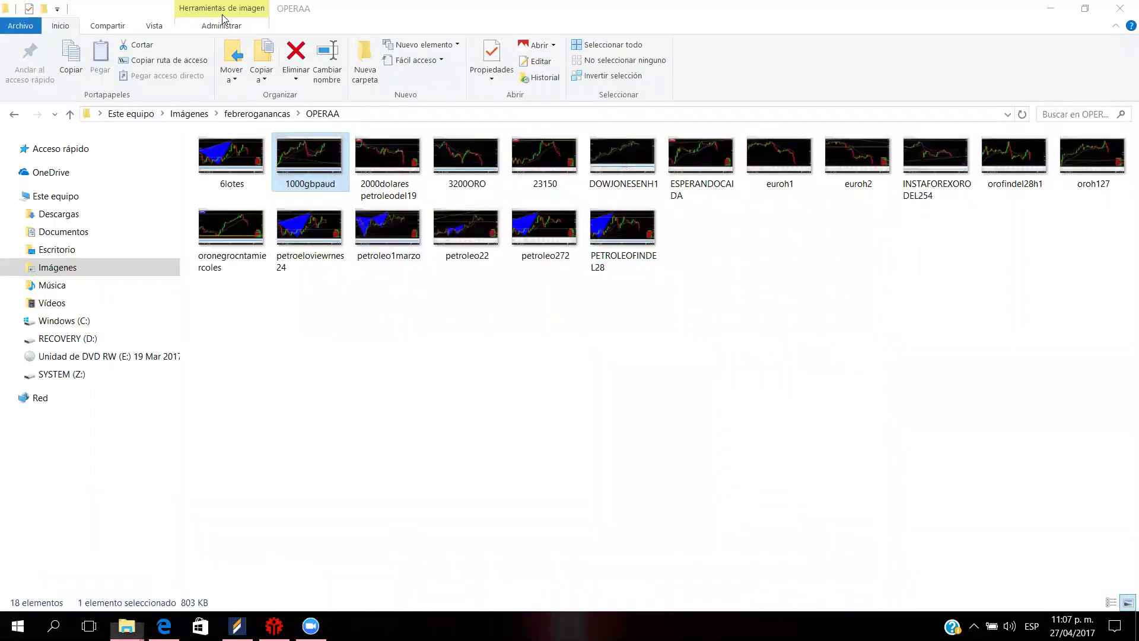
key(Return)
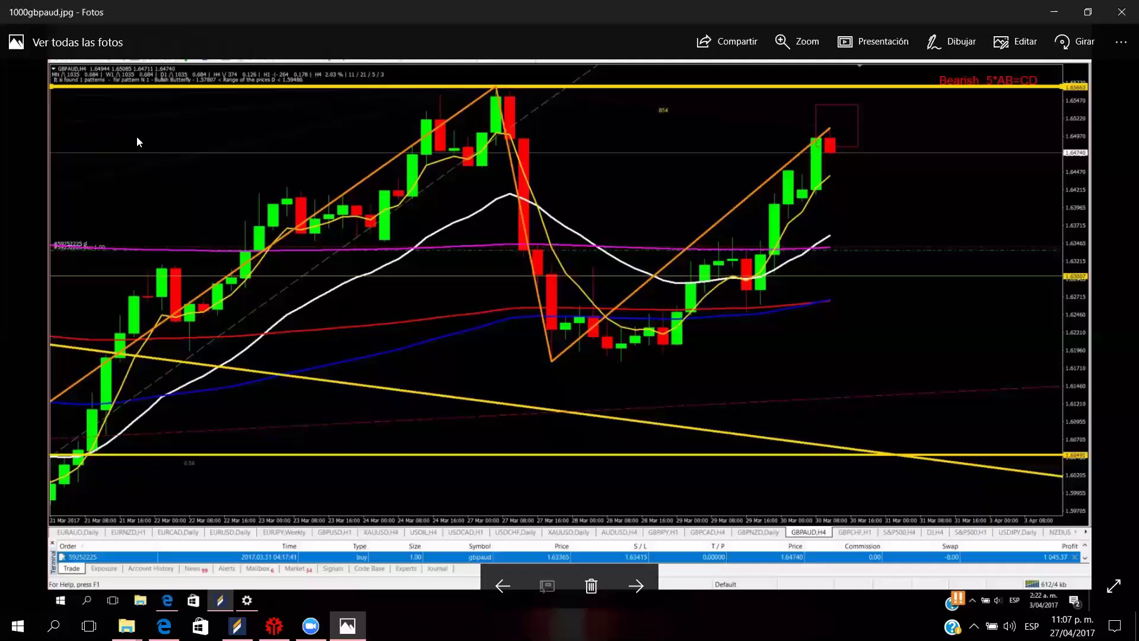
- Inspect the GBPAUD,H4 header of the chart image, and in ink circle the pullback candles at the moving averages and mark their high and low levels
scroll(268, 164, up, 5)
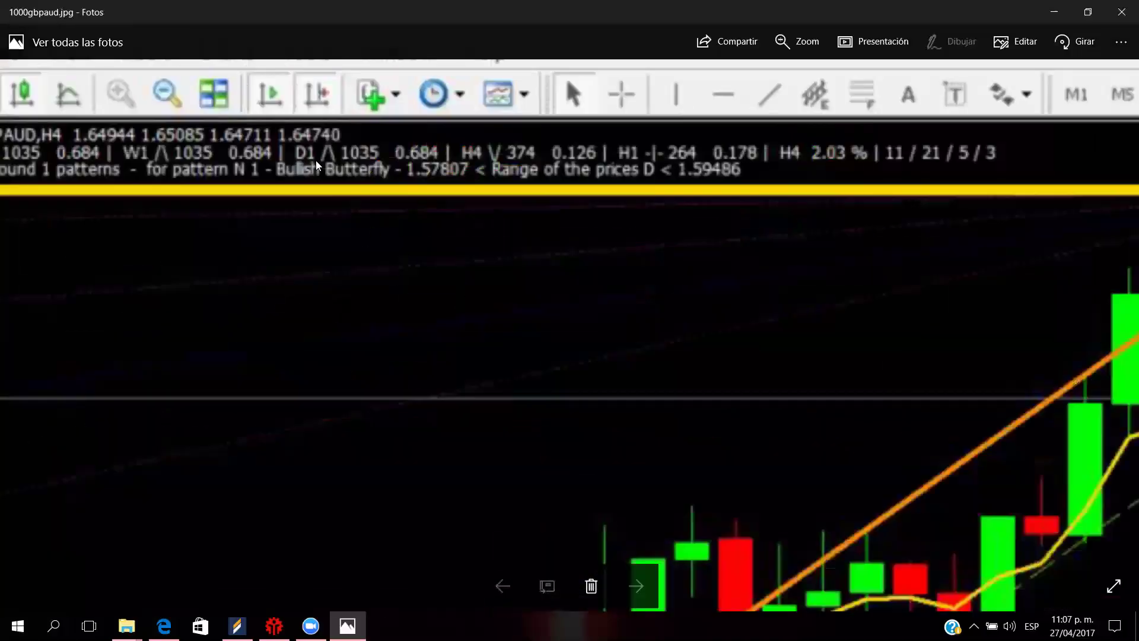
scroll(340, 165, up, 3)
scroll(451, 344, up, 2)
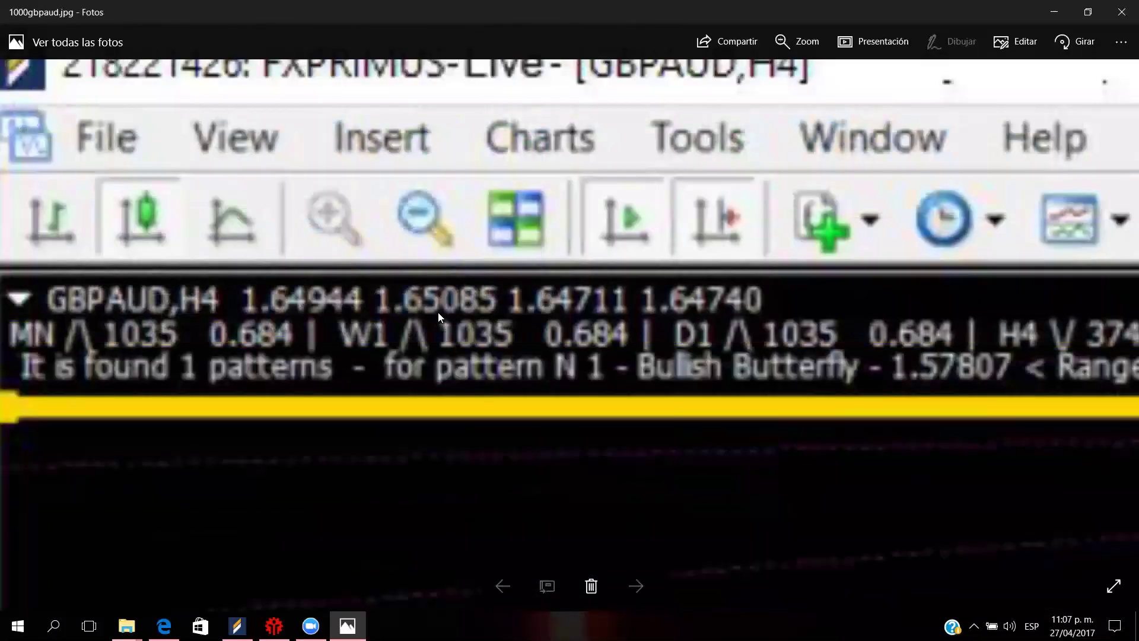
scroll(1015, 223, down, 10)
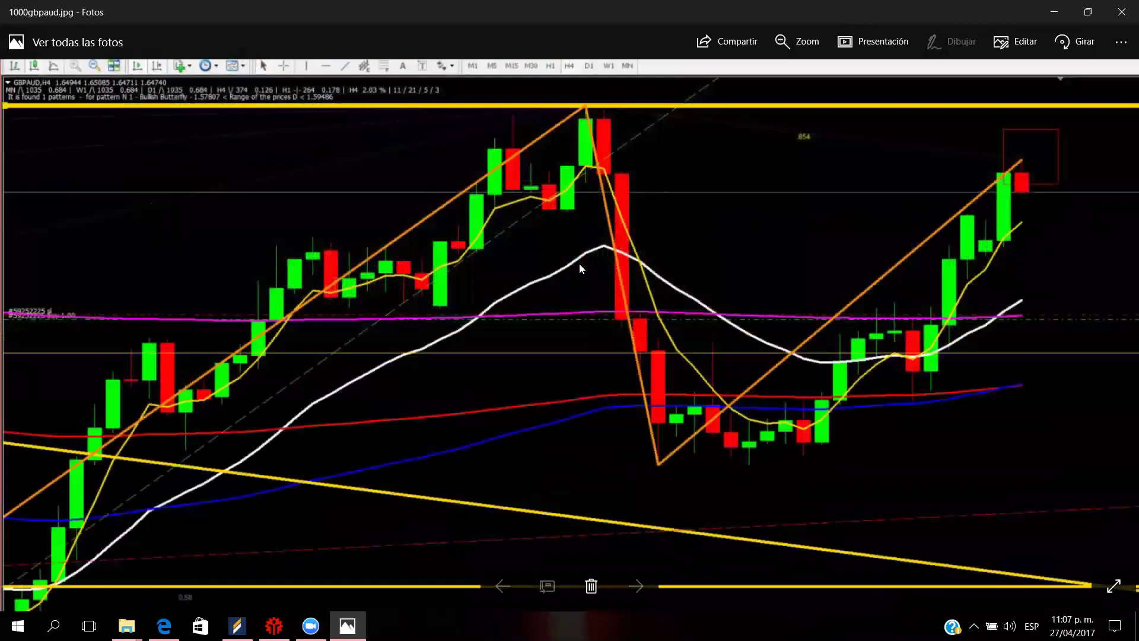
scroll(579, 263, down, 2)
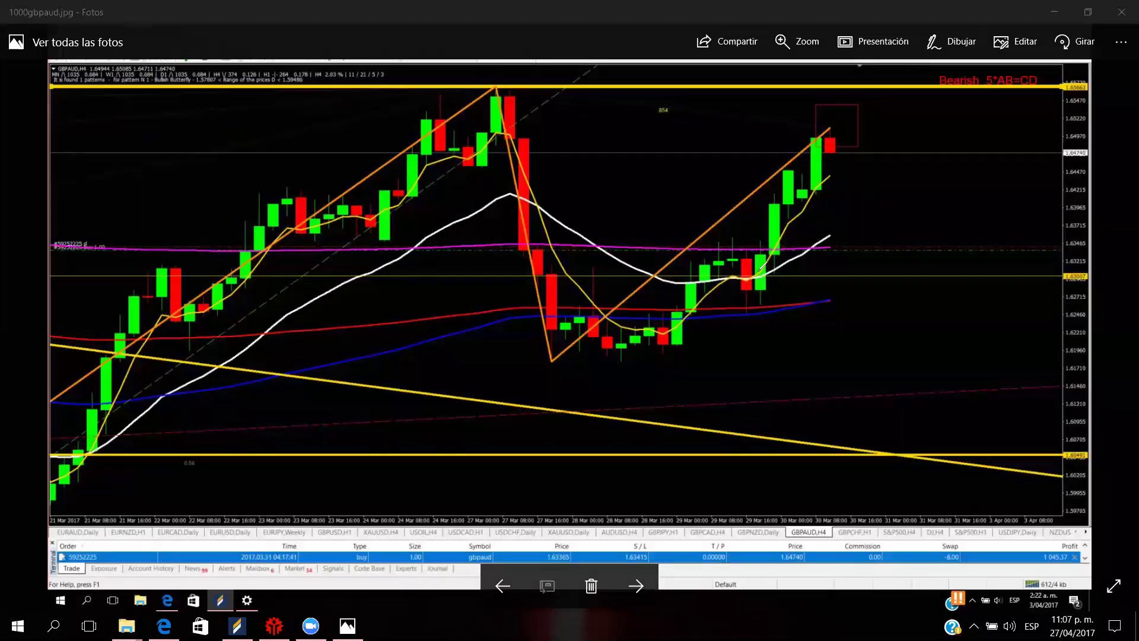
mouse_move(753, 245)
mouse_down()
mouse_move(723, 264)
mouse_move(762, 312)
mouse_up()
drag(794, 252, 715, 272)
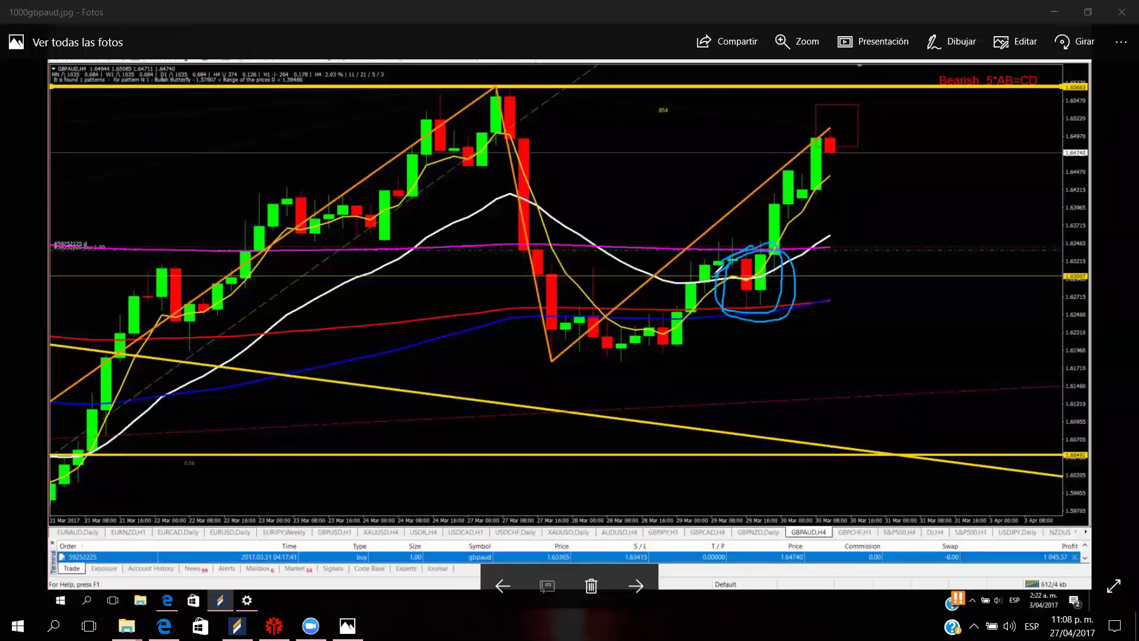
drag(688, 302, 804, 301)
drag(717, 247, 788, 247)
drag(839, 298, 751, 318)
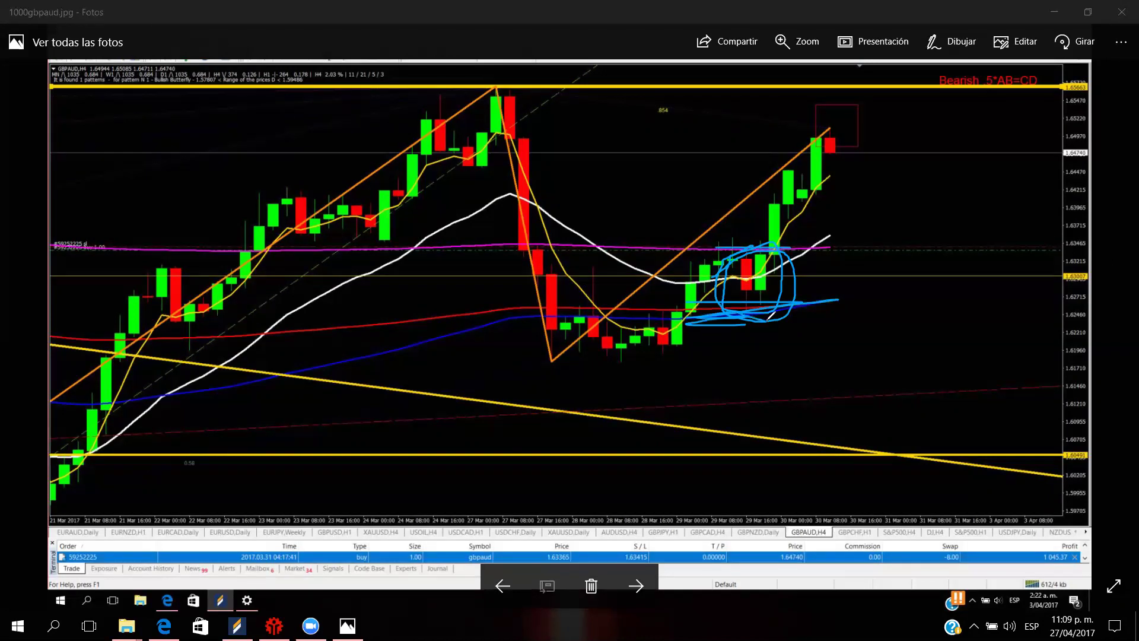
- Outline the rising candle after the pullback in ink and write -4 and a bracketed 8 beside it
drag(759, 237, 780, 166)
mouse_move(789, 215)
mouse_down()
mouse_move(758, 202)
mouse_move(767, 260)
mouse_move(784, 205)
mouse_up()
drag(806, 229, 829, 229)
mouse_move(842, 210)
mouse_down()
mouse_move(842, 240)
mouse_move(879, 235)
mouse_up()
mouse_move(882, 209)
mouse_down()
mouse_move(892, 279)
mouse_move(926, 242)
mouse_up()
mouse_move(956, 204)
mouse_down()
mouse_move(937, 201)
mouse_move(970, 307)
mouse_up()
drag(984, 216, 979, 296)
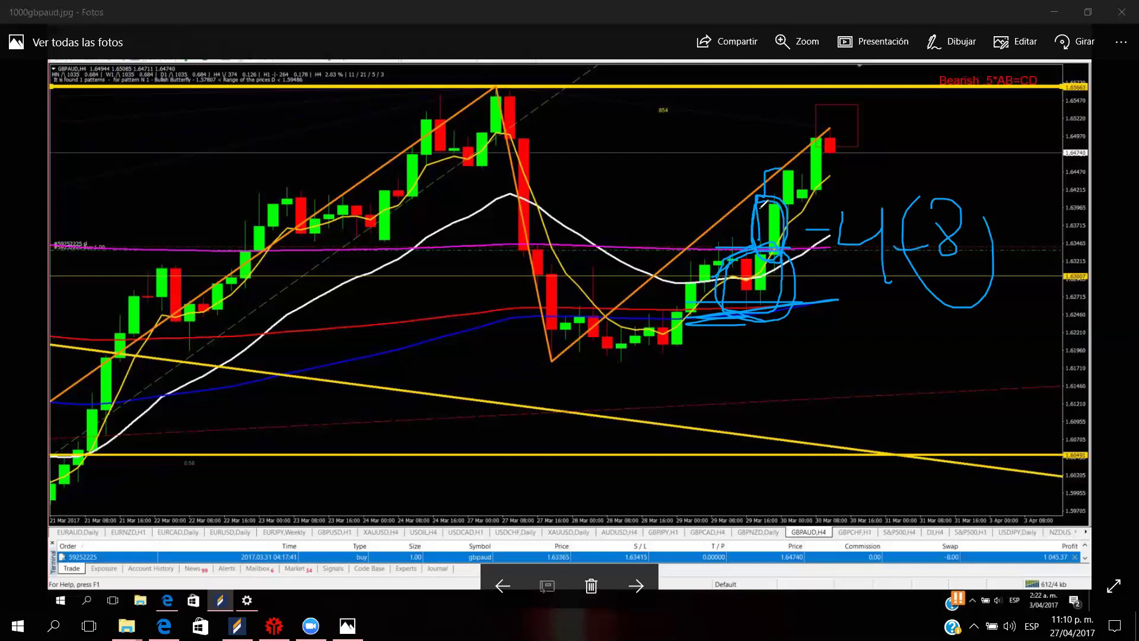
- Bracket the following green candle in ink, write 100 in the chart's lower area, and clear all ink
mouse_move(755, 178)
mouse_down()
mouse_move(798, 166)
mouse_move(799, 205)
mouse_up()
drag(317, 455, 337, 475)
mouse_move(364, 430)
mouse_down()
mouse_move(374, 408)
mouse_move(415, 450)
mouse_move(424, 398)
mouse_up()
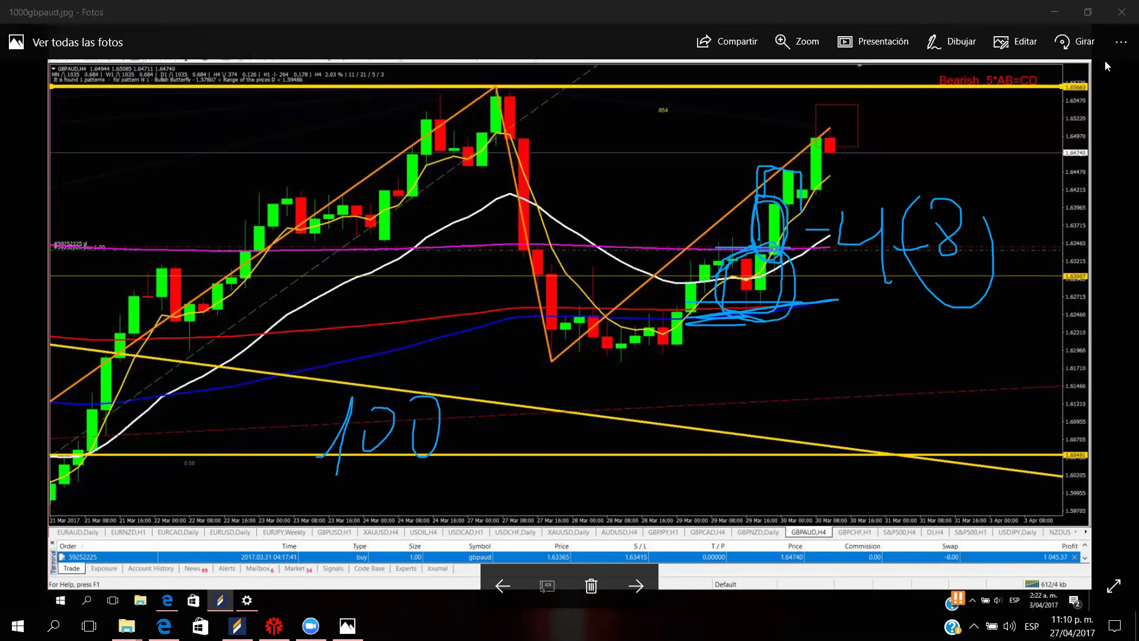
key(e)
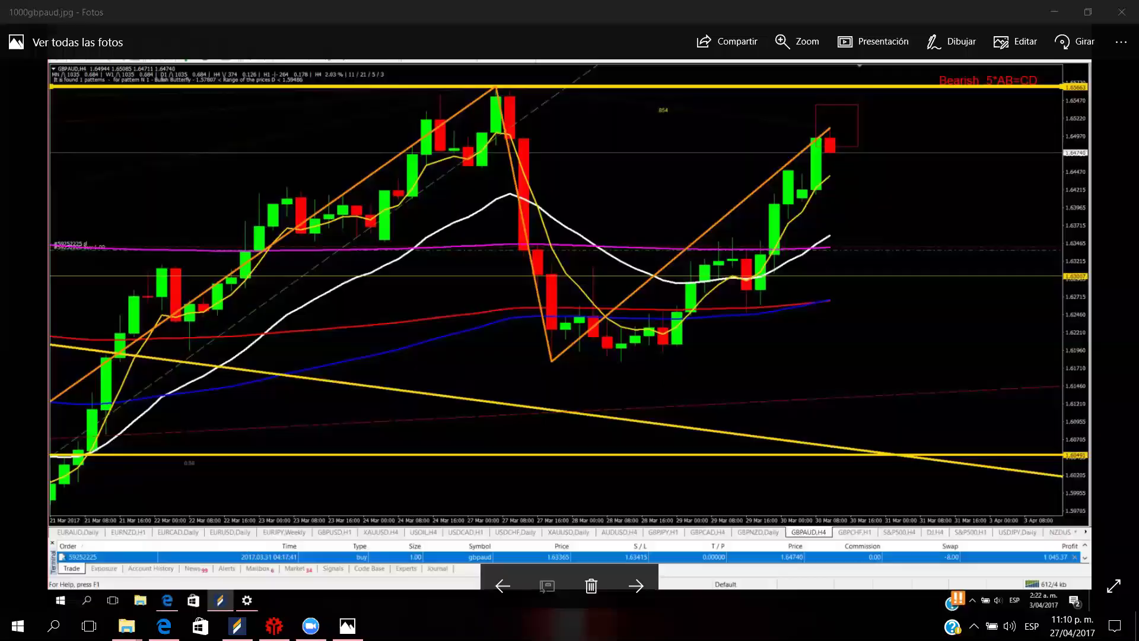
- Switch to the account statement in Edge and mark the xauusd sell trade with 4 608.00 profit in ink
key(alt+Tab)
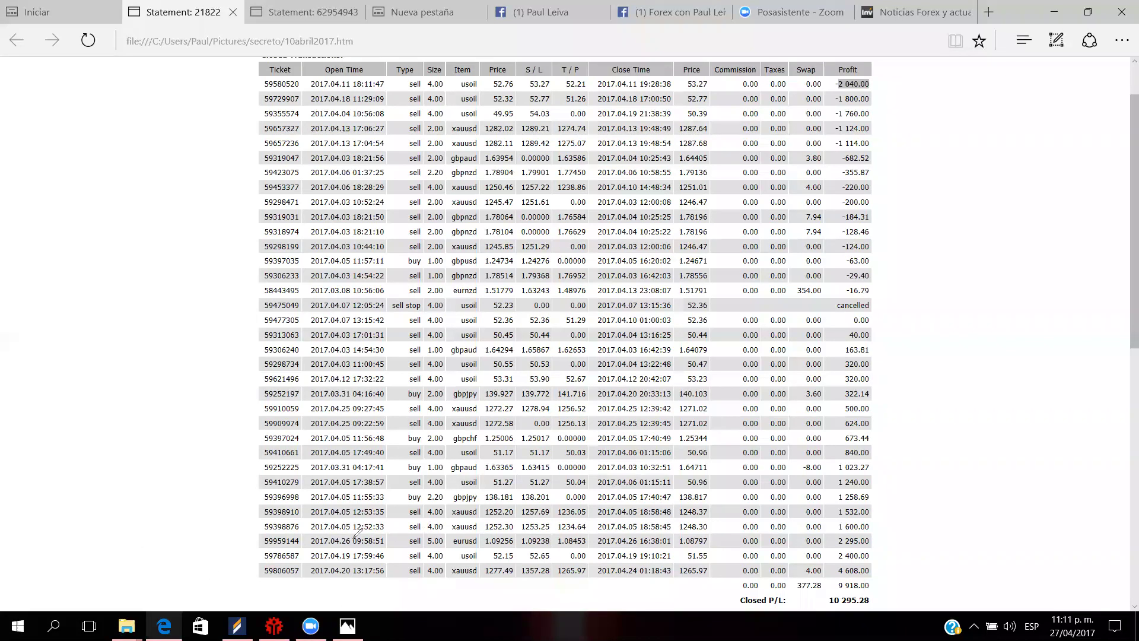
drag(334, 532, 357, 532)
mouse_move(306, 582)
mouse_down()
mouse_move(898, 565)
mouse_move(888, 560)
mouse_up()
- Switch to MetaTrader, show the GOLD chart on the H1 timeframe, and locate the 18 to 25 April candles
click(274, 626)
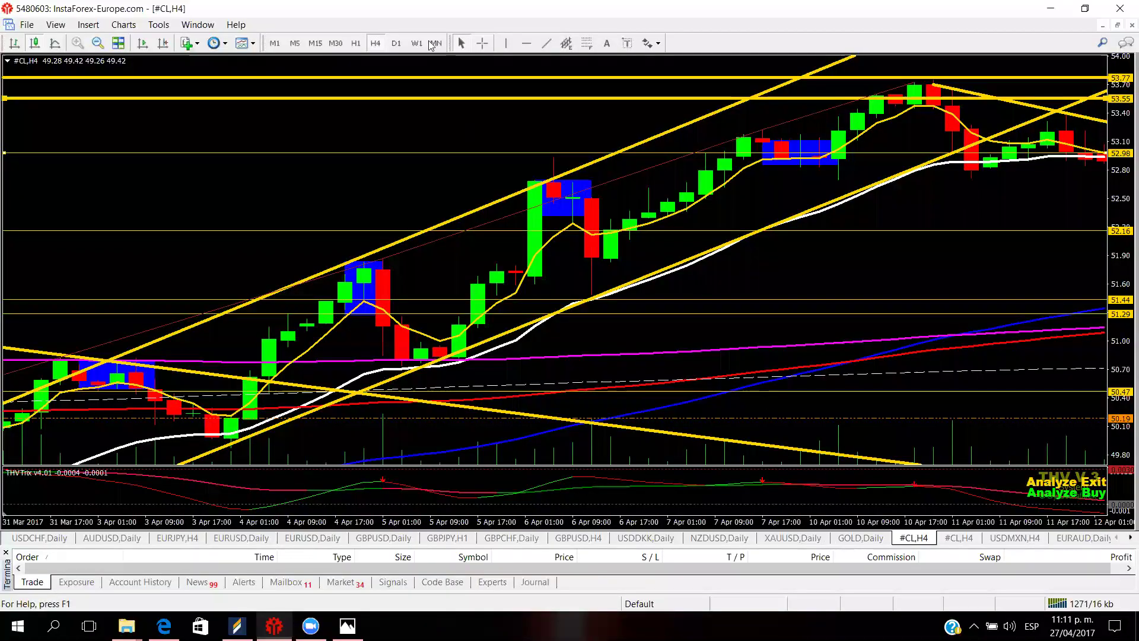
key(ctrl+Tab)
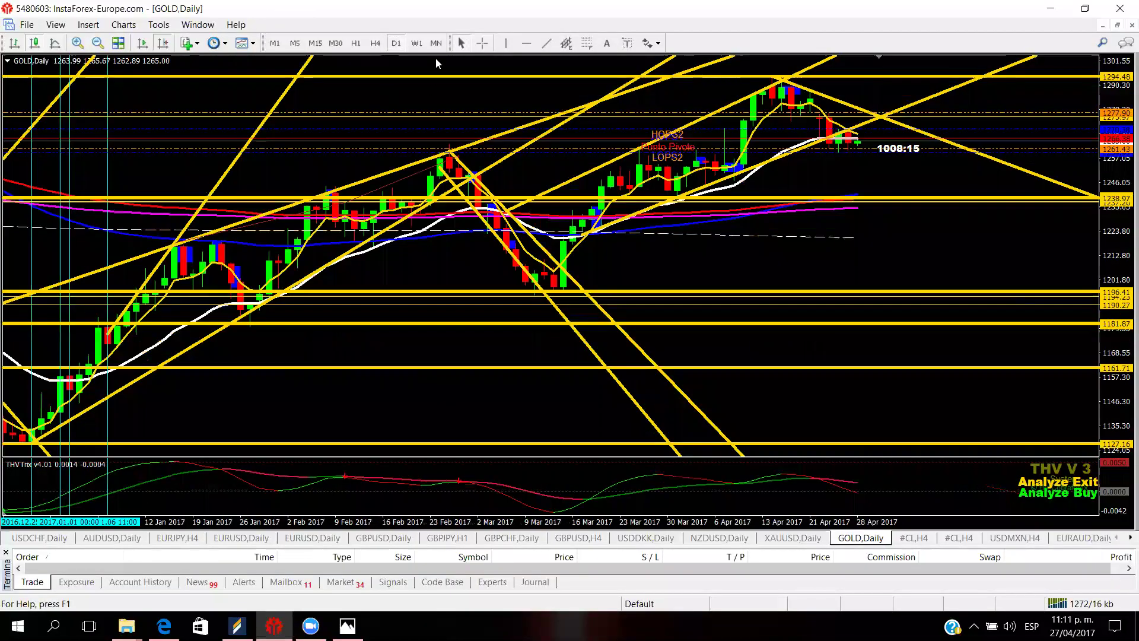
click(358, 44)
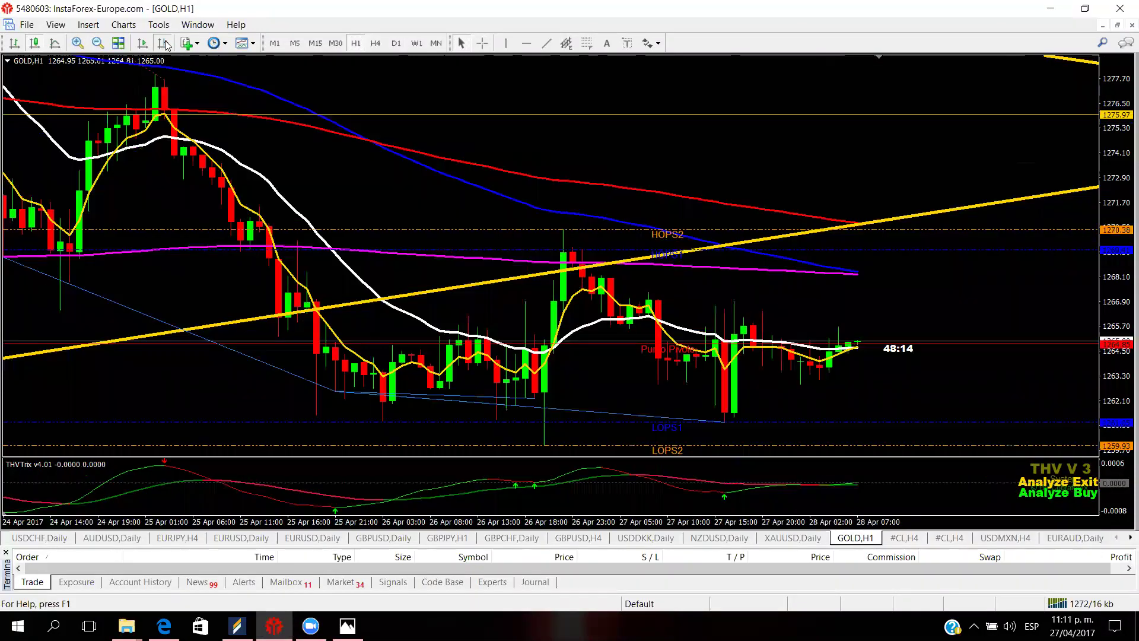
scroll(460, 261, up, 3)
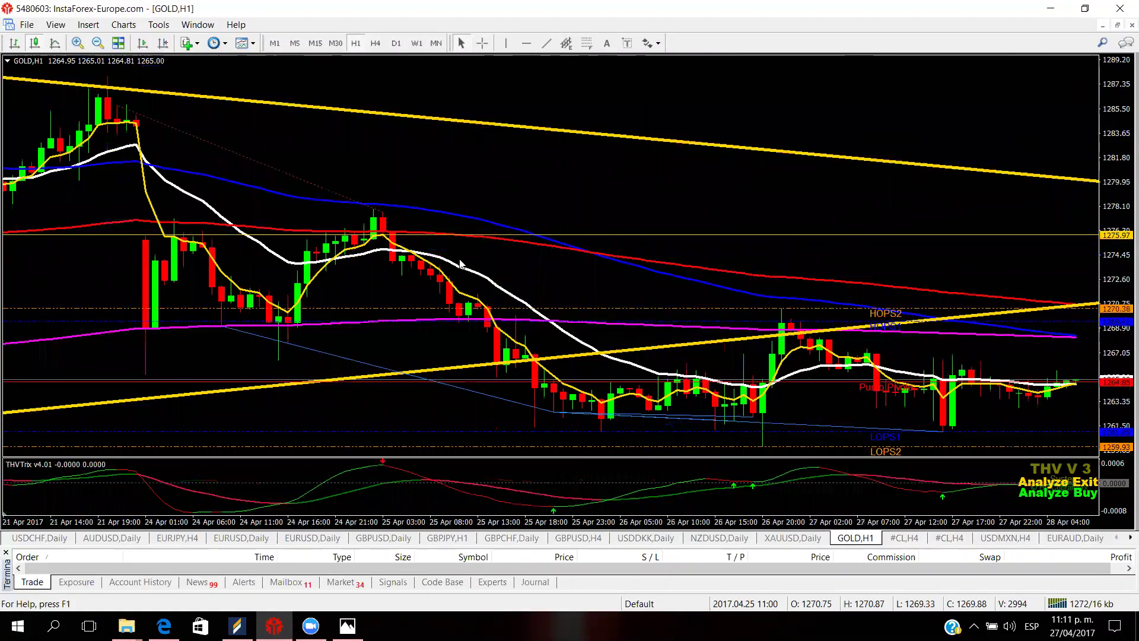
scroll(461, 263, up, 3)
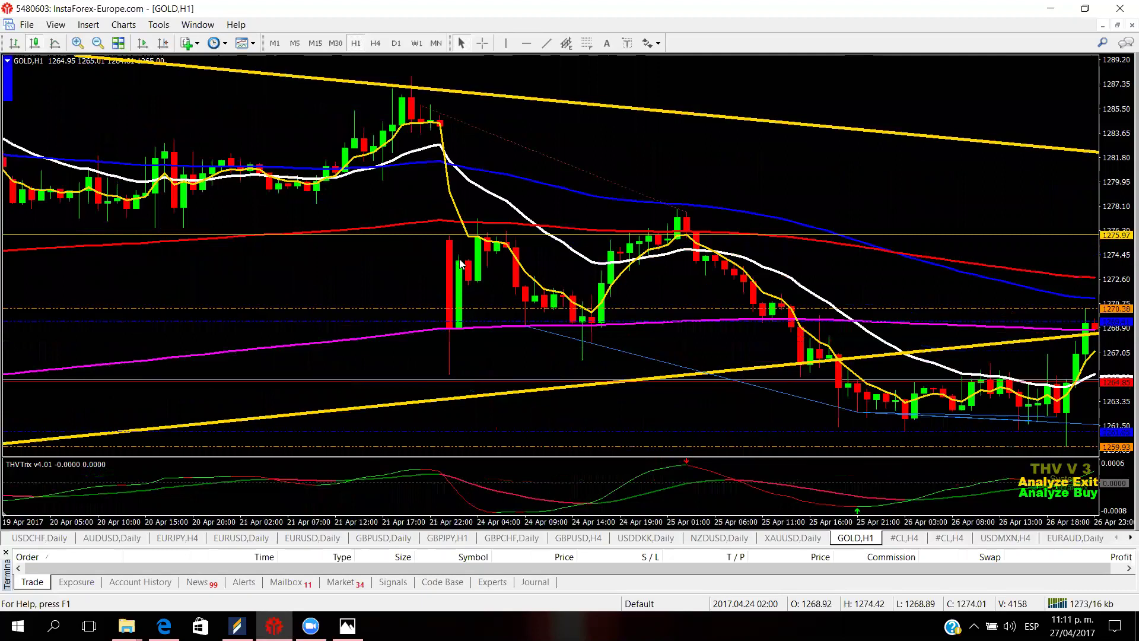
scroll(461, 262, up, 5)
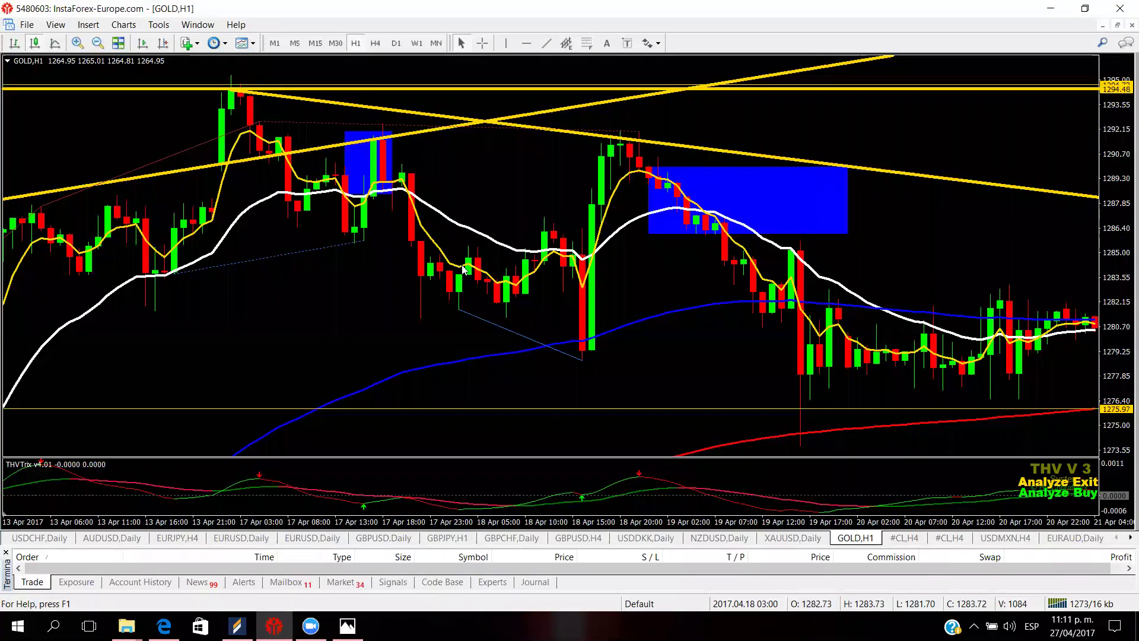
scroll(462, 264, down, 3)
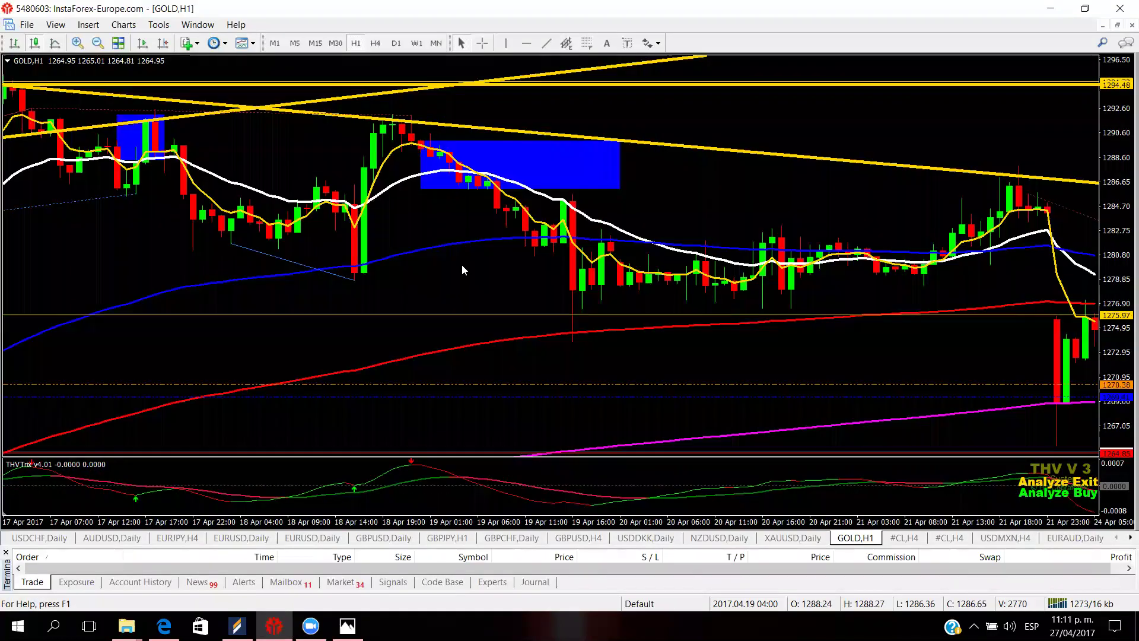
scroll(461, 265, down, 3)
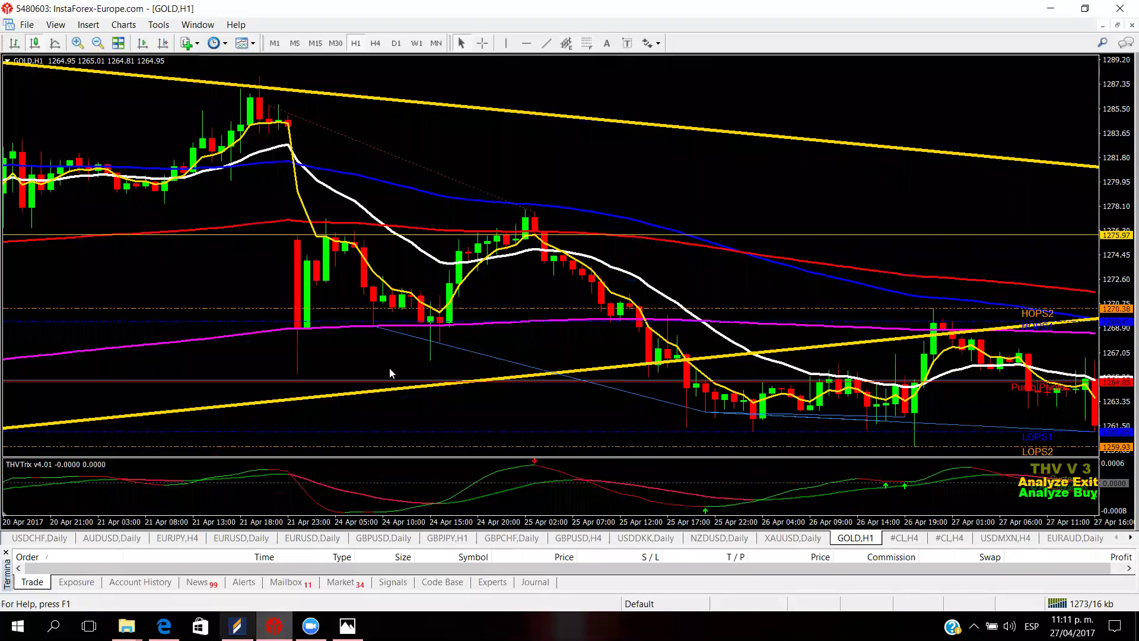
scroll(379, 376, up, 2)
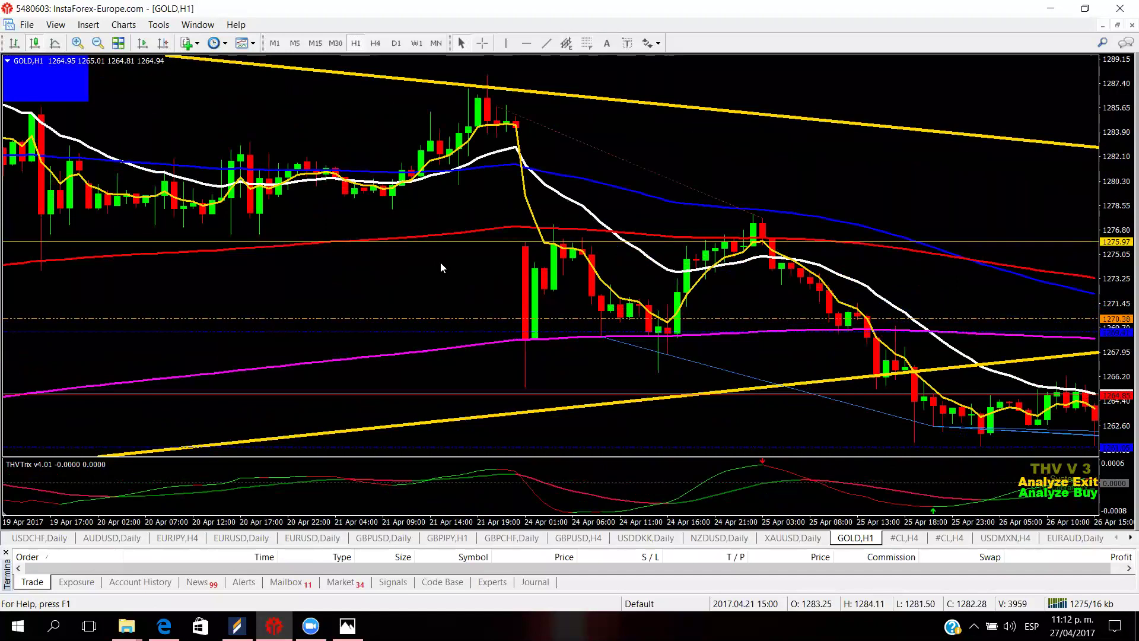
scroll(440, 262, up, 3)
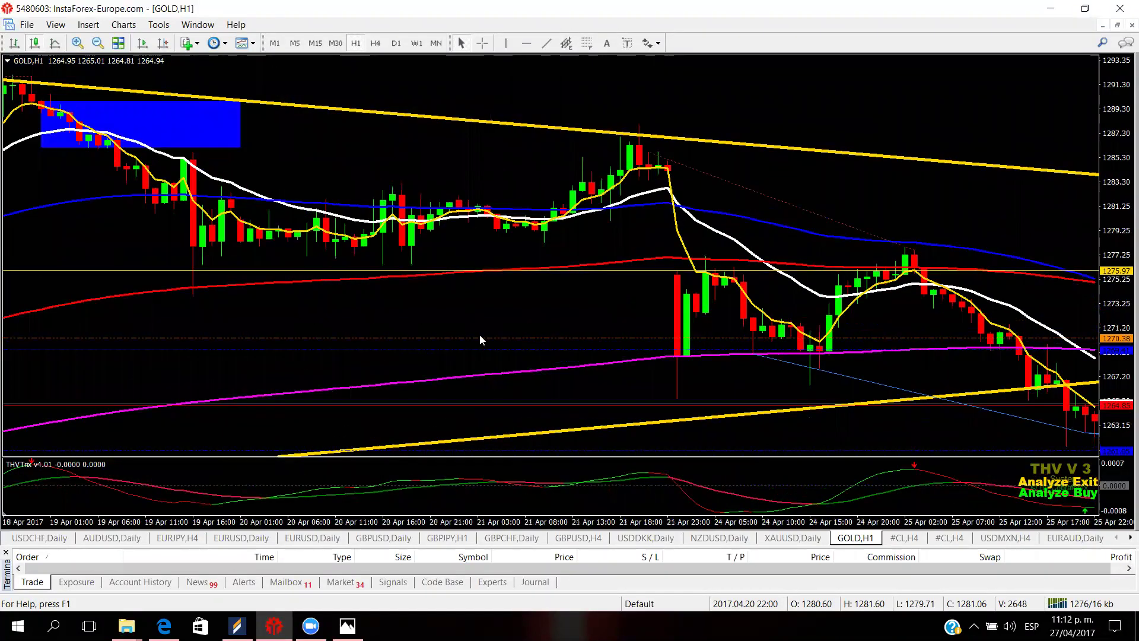
- Recheck the xauusd trade in the statement, box the 24 April gap candle and circle the 18 April peak on GOLD,H1 in ink, and clear the ink
click(163, 626)
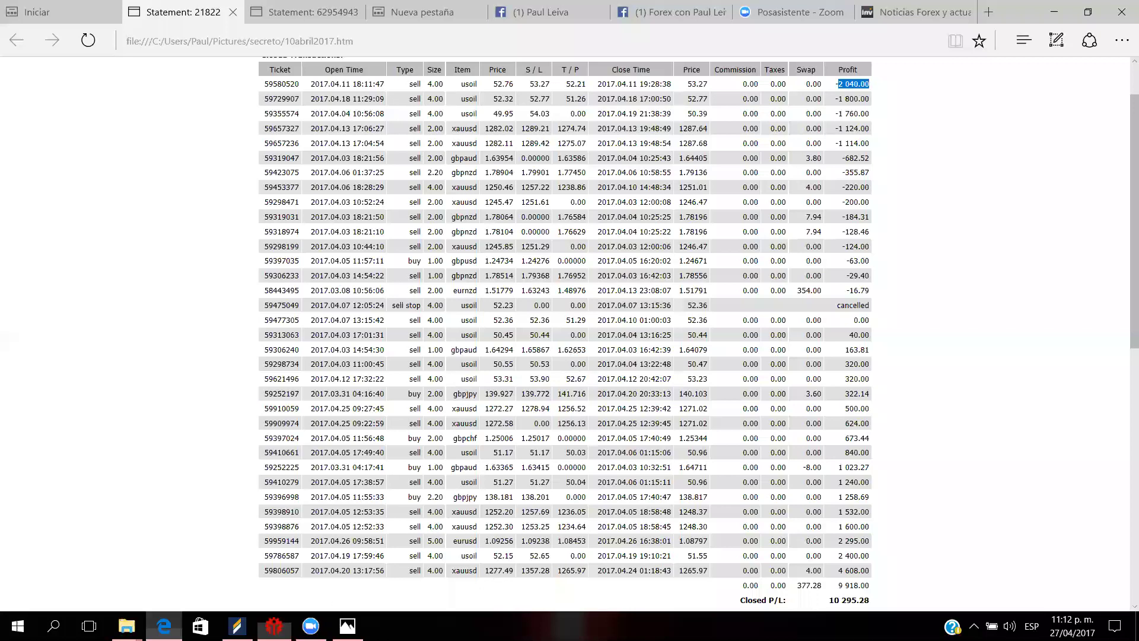
key(alt+Tab)
click(482, 43)
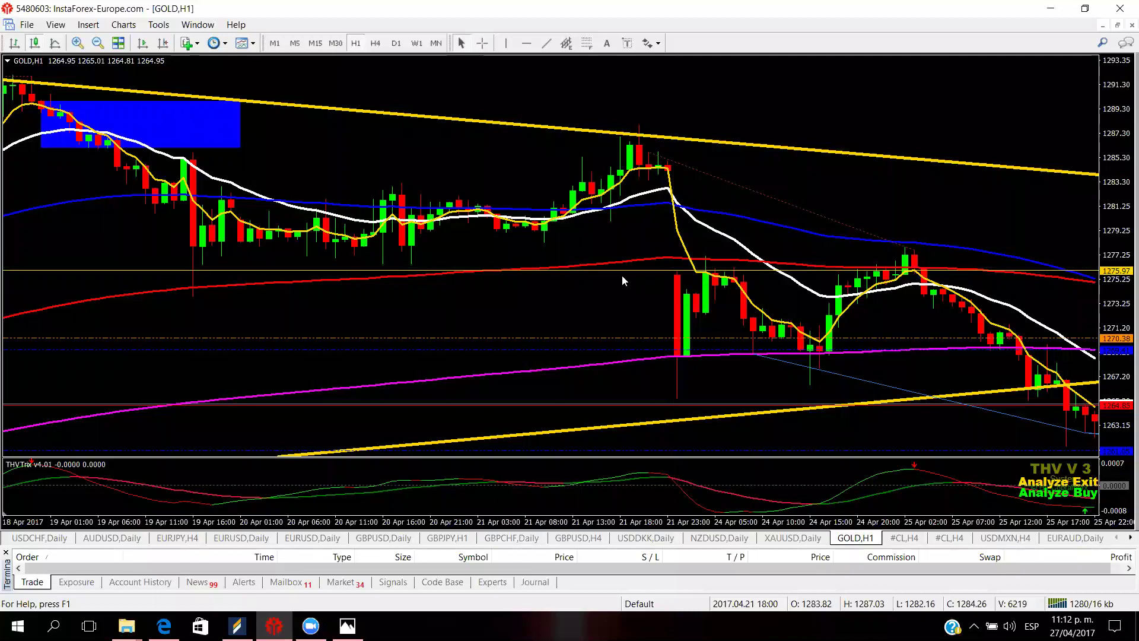
scroll(620, 275, up, 3)
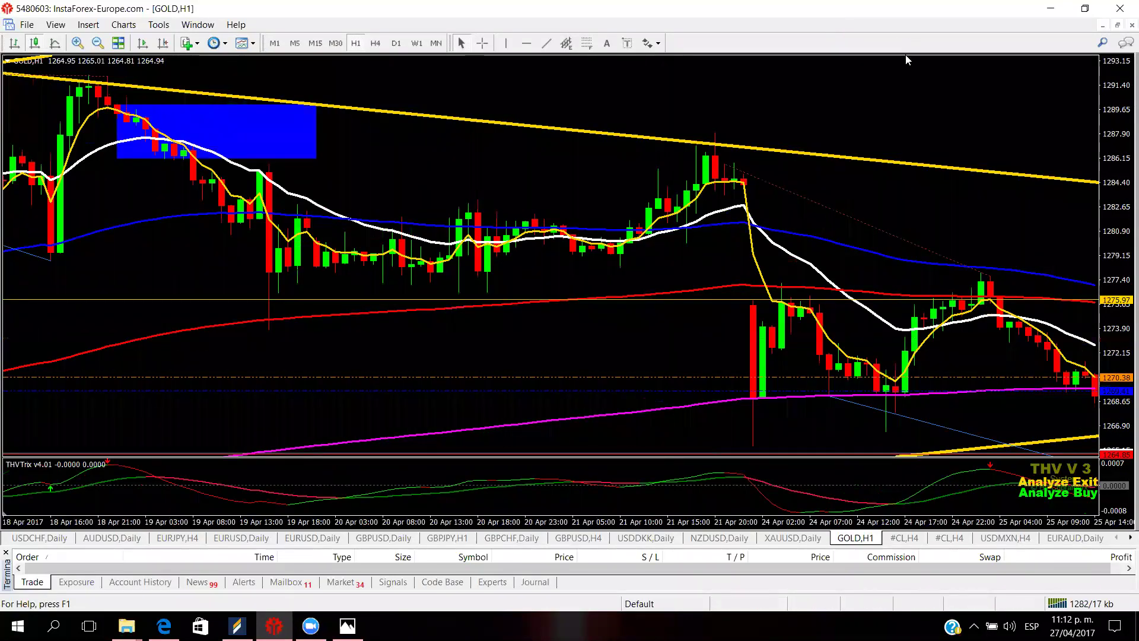
drag(723, 303, 772, 295)
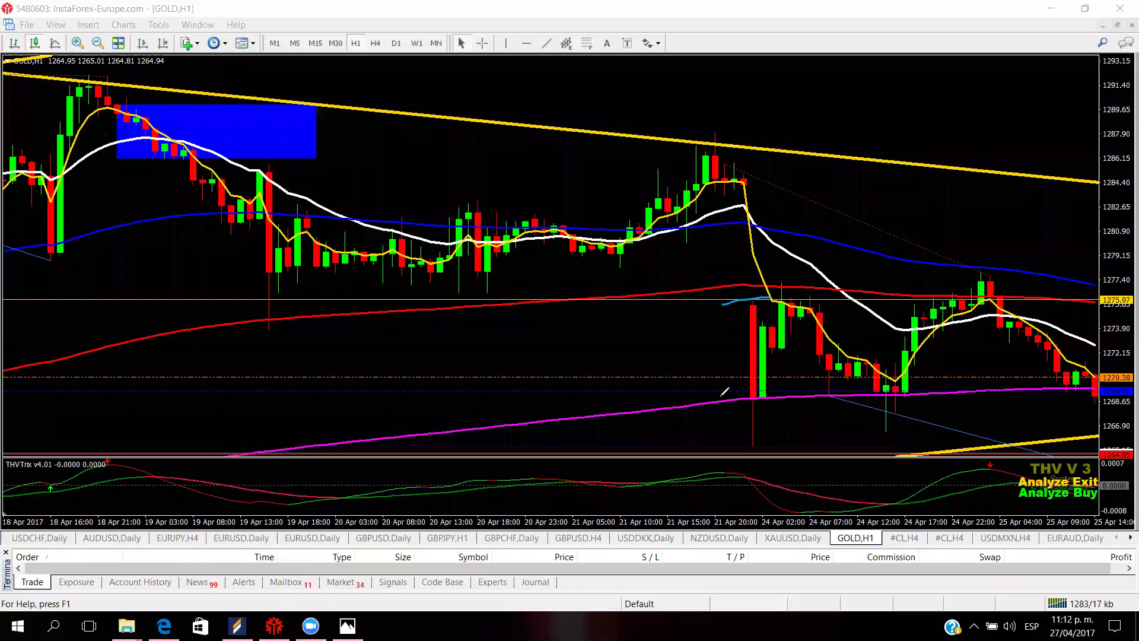
mouse_move(717, 450)
mouse_down()
mouse_move(795, 440)
mouse_move(755, 438)
mouse_up()
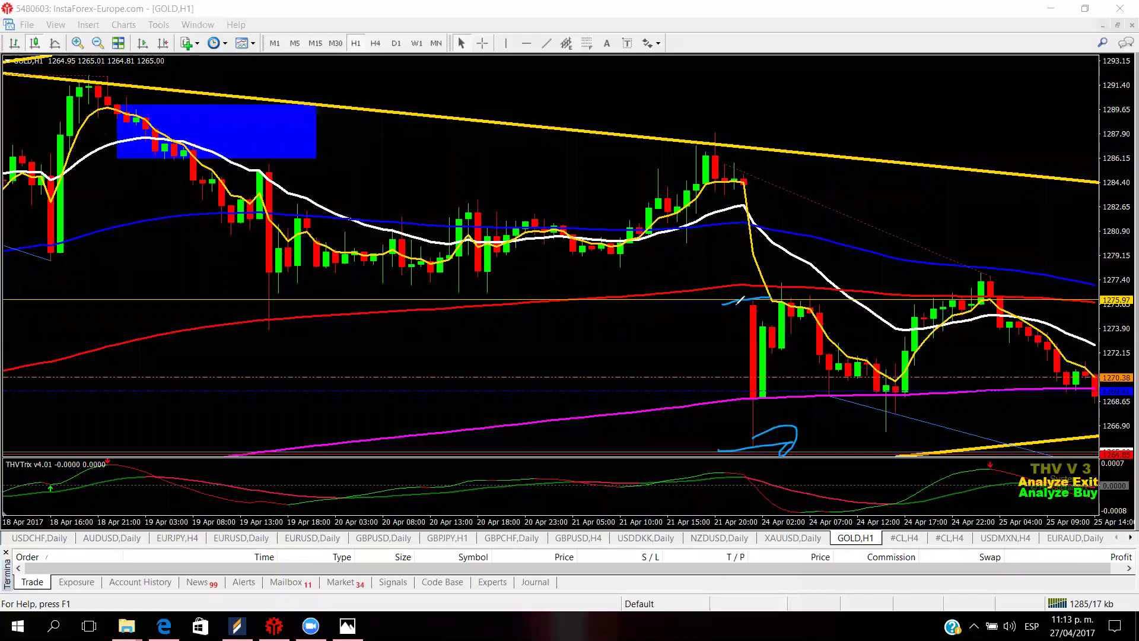
mouse_move(118, 79)
mouse_down()
mouse_move(100, 105)
mouse_move(117, 77)
mouse_up()
mouse_move(738, 316)
mouse_down()
mouse_move(733, 440)
mouse_move(749, 464)
mouse_move(792, 379)
mouse_move(776, 319)
mouse_up()
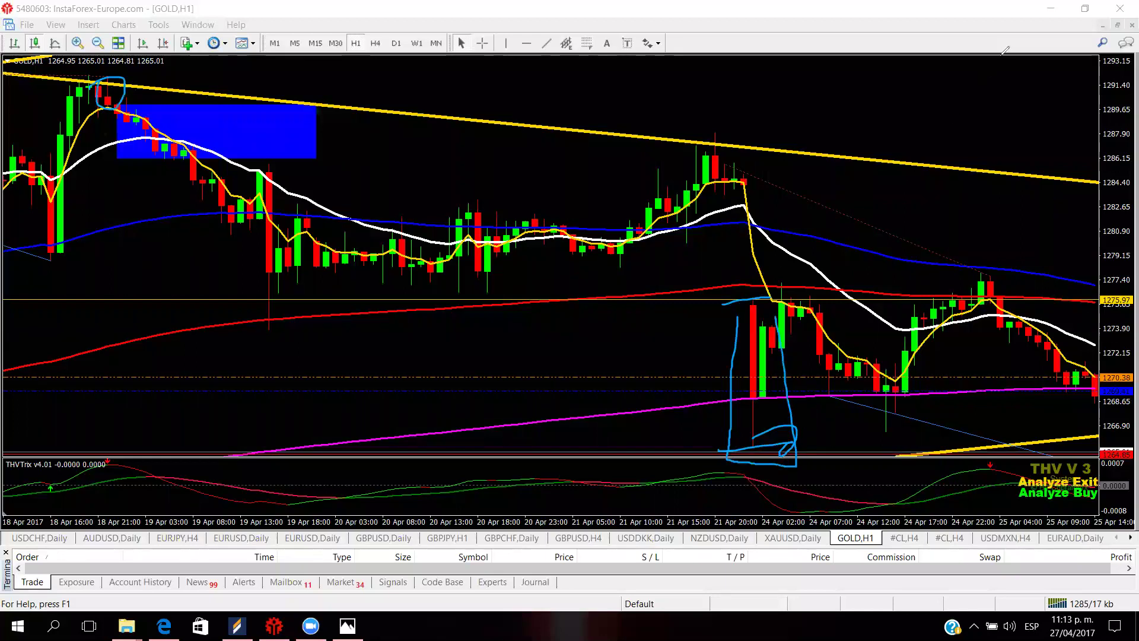
key(e)
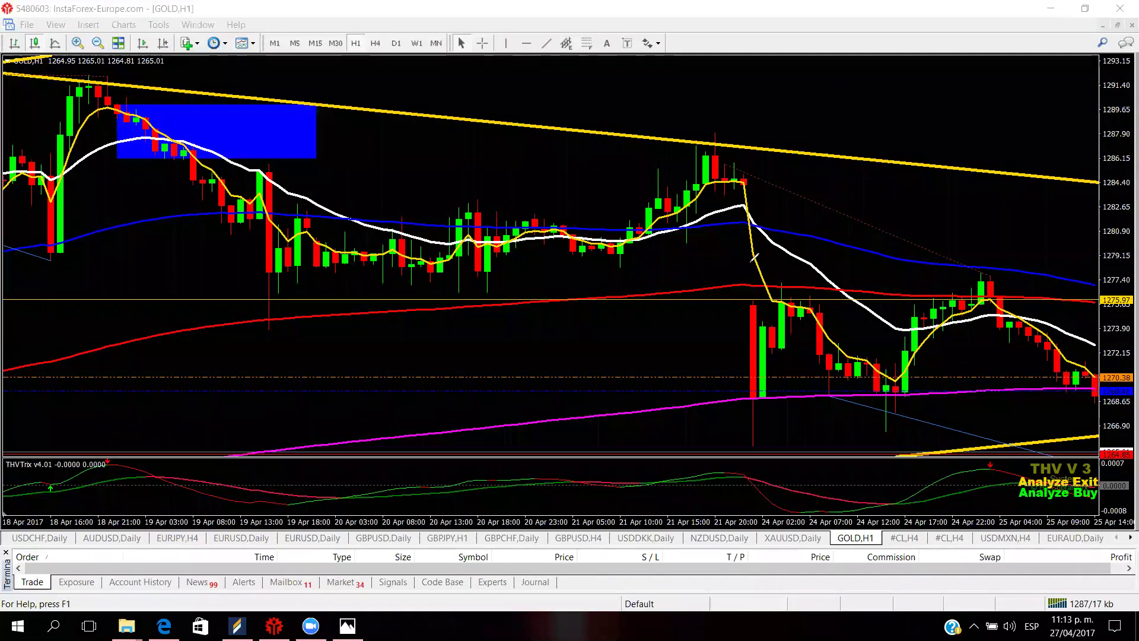
- Mark the top and bottom levels of the 24 April gap candle in ink, outline it between them, and clear the ink
mouse_move(728, 306)
mouse_down()
mouse_move(762, 305)
mouse_move(742, 306)
mouse_move(736, 436)
mouse_move(783, 442)
mouse_move(763, 295)
mouse_up()
drag(698, 309, 827, 292)
mouse_move(771, 445)
mouse_down()
mouse_move(706, 445)
mouse_move(777, 440)
mouse_up()
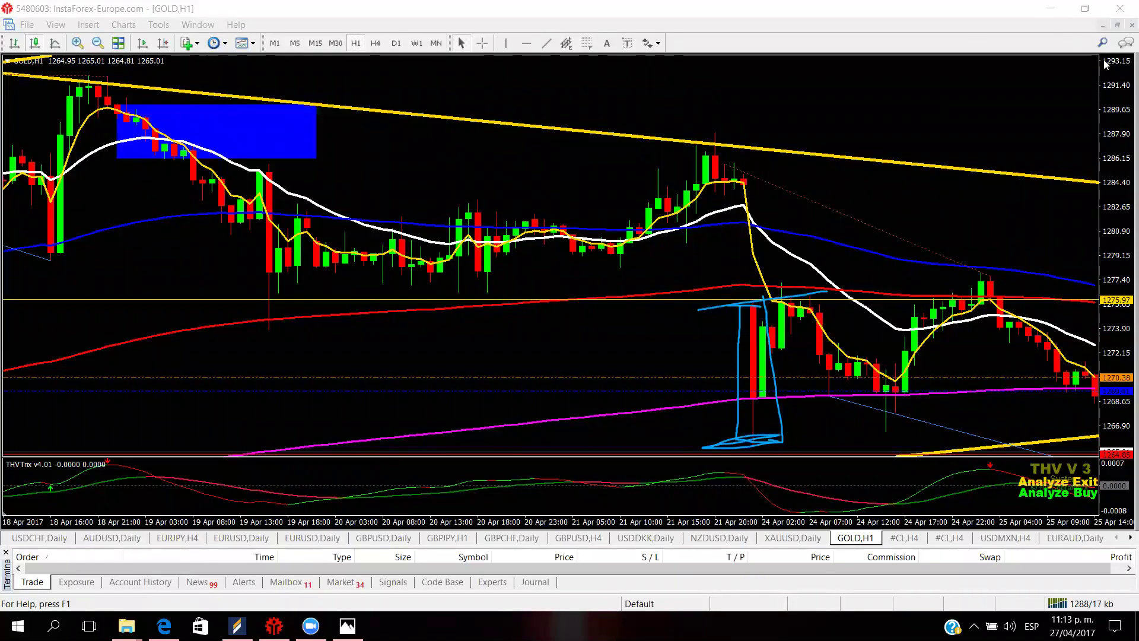
key(Escape)
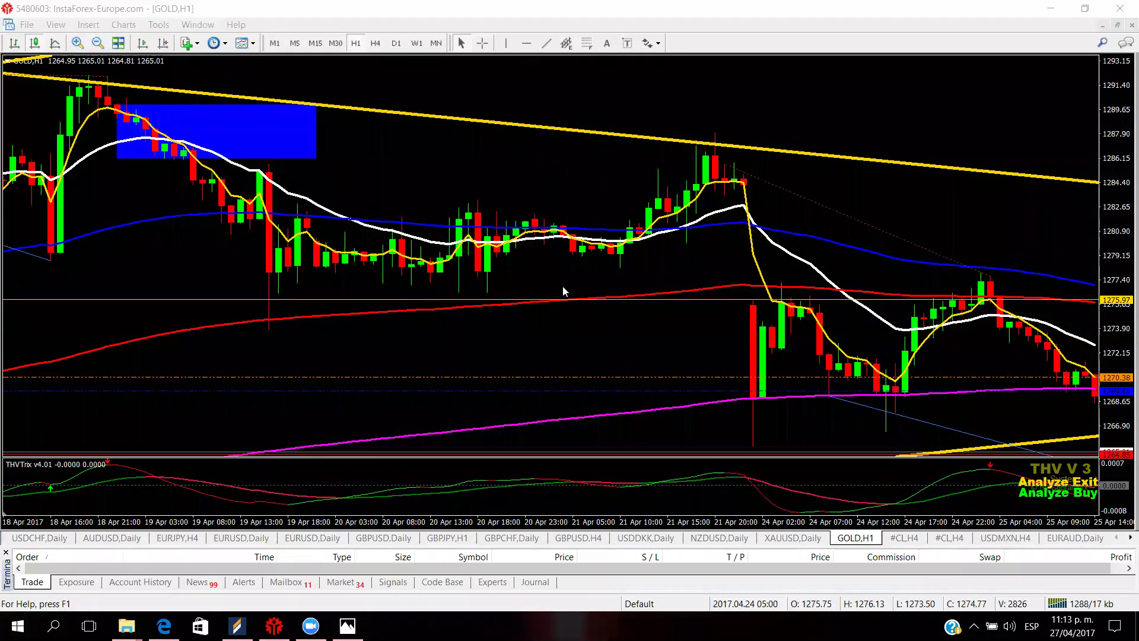
- Switch the GOLD chart to the M30 timeframe and locate the 24 April gap candle at an enlarged zoom
click(335, 43)
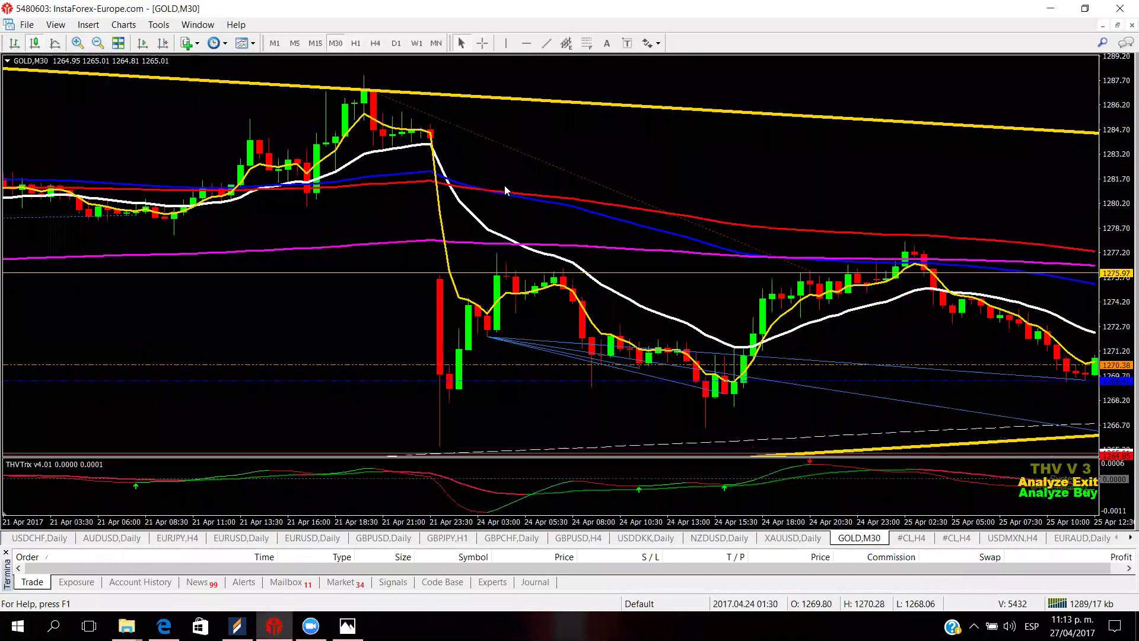
click(77, 42)
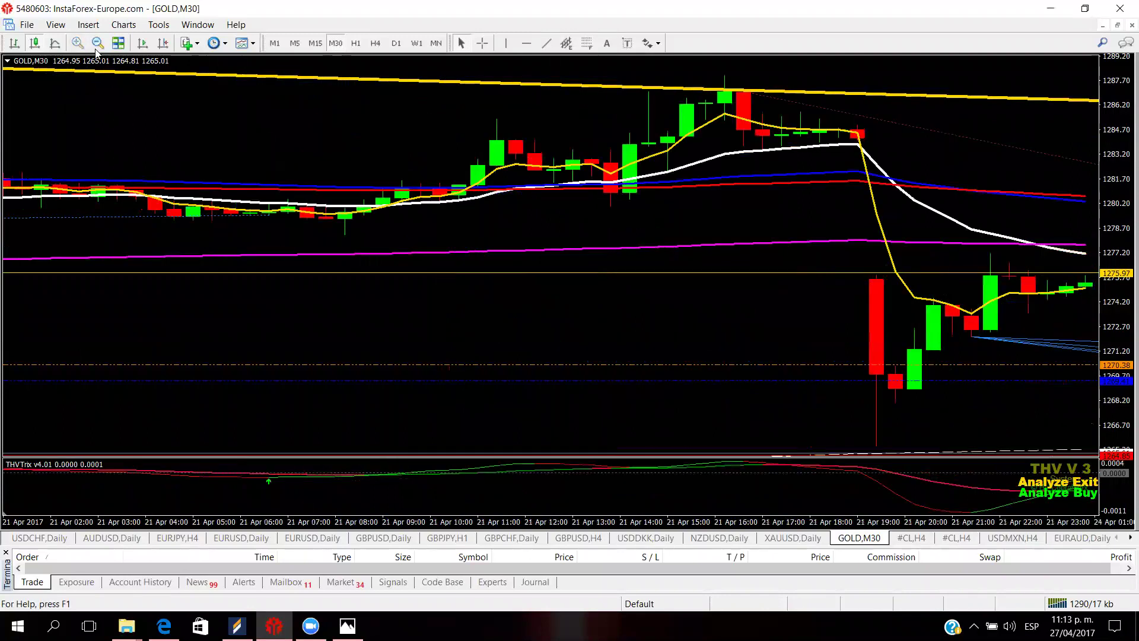
scroll(306, 154, down, 3)
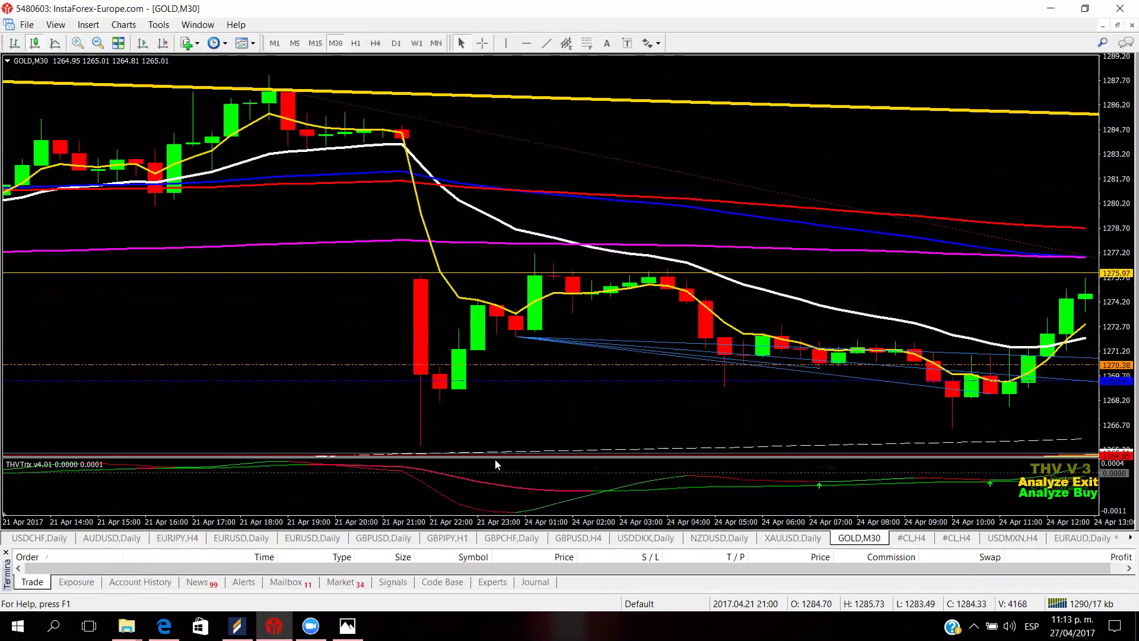
scroll(489, 362, up, 1)
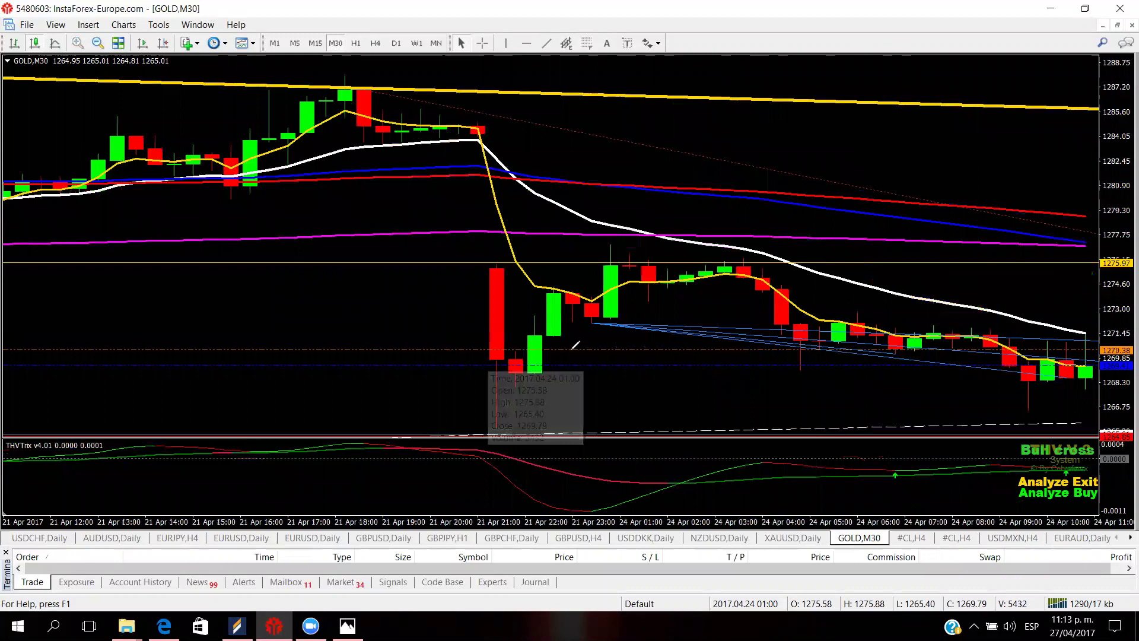
scroll(509, 425, up, 1)
- Circle the THVTrix lines just before the gap and outline the 24 April gap candle in ink on GOLD,M30, and clear the ink
mouse_move(533, 428)
mouse_down()
mouse_move(541, 438)
mouse_move(545, 413)
mouse_move(528, 472)
mouse_move(532, 407)
mouse_up()
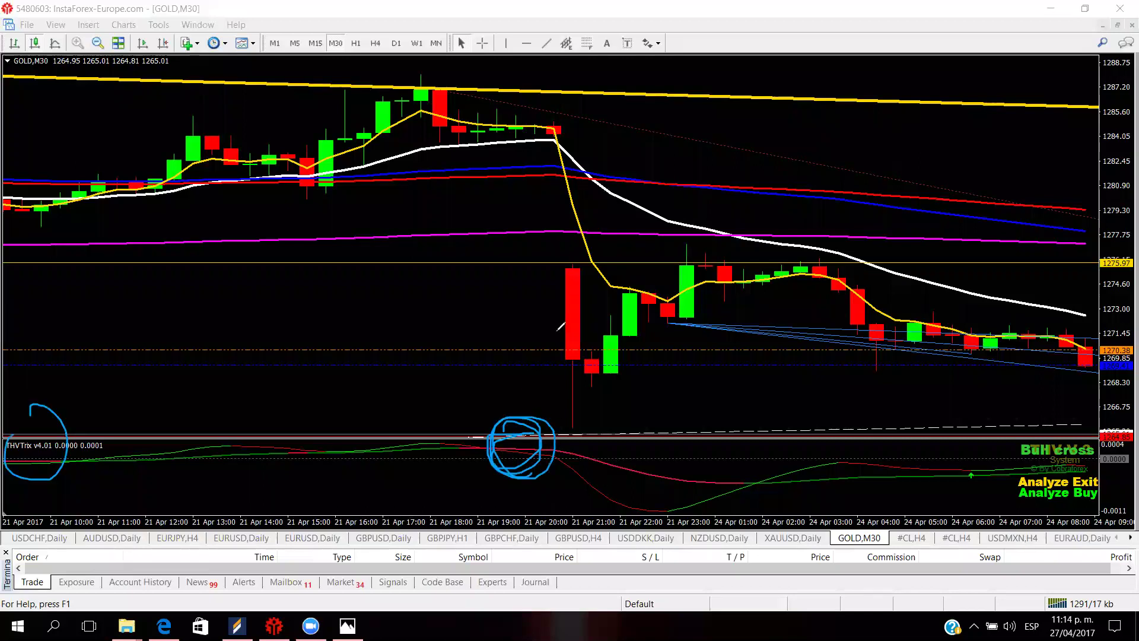
drag(550, 269, 556, 267)
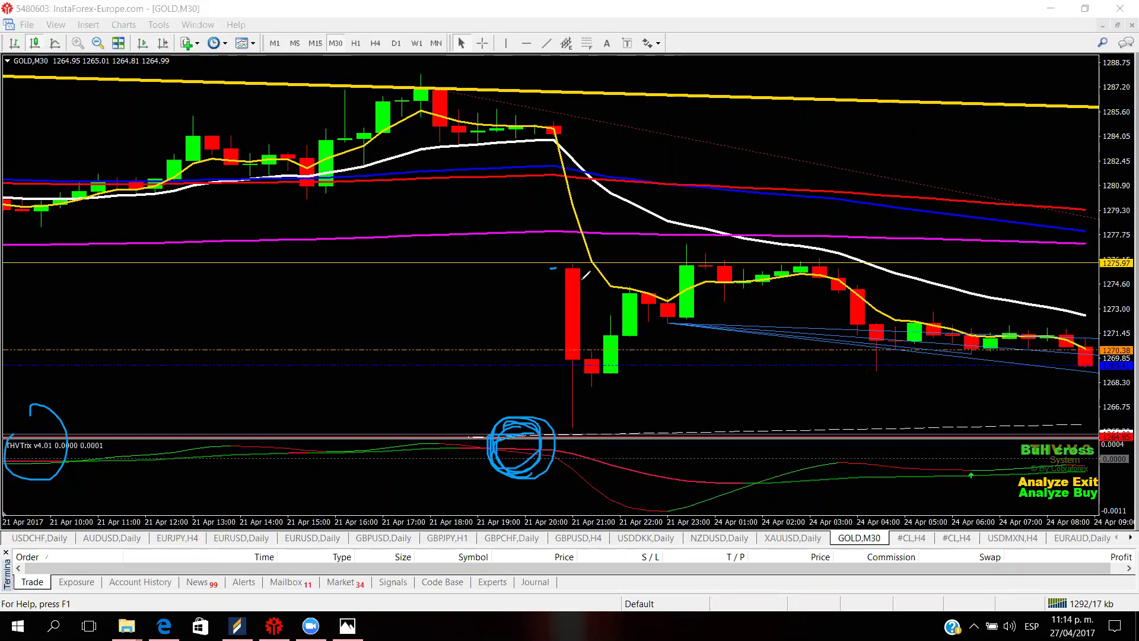
drag(541, 408, 473, 450)
mouse_move(568, 271)
mouse_down()
mouse_move(551, 418)
mouse_move(581, 421)
mouse_move(565, 245)
mouse_up()
click(481, 43)
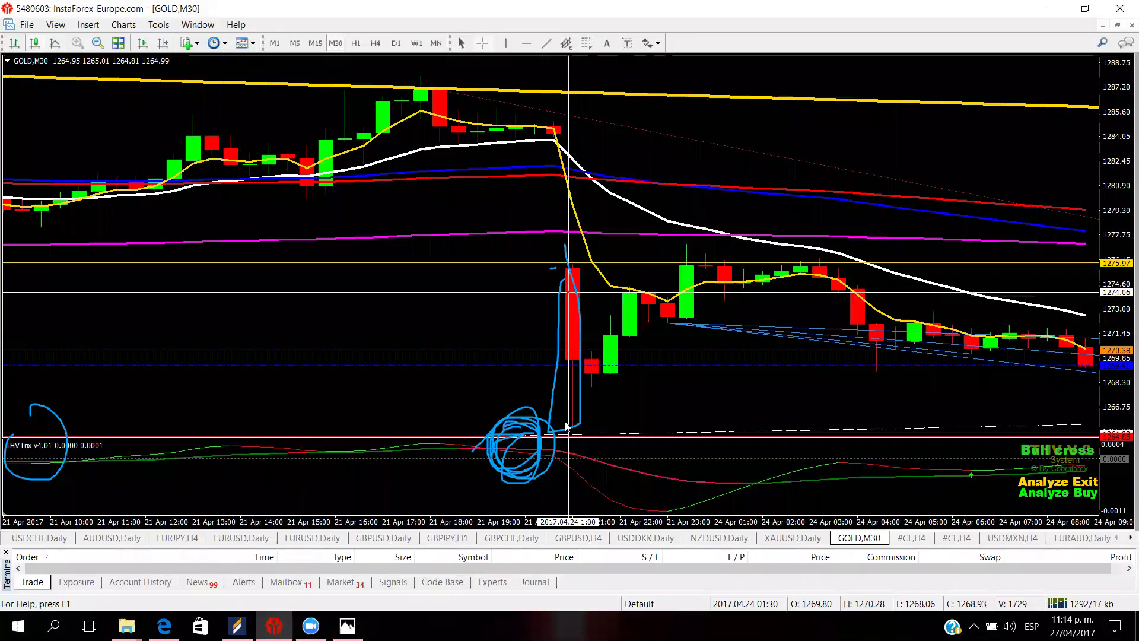
click(532, 410)
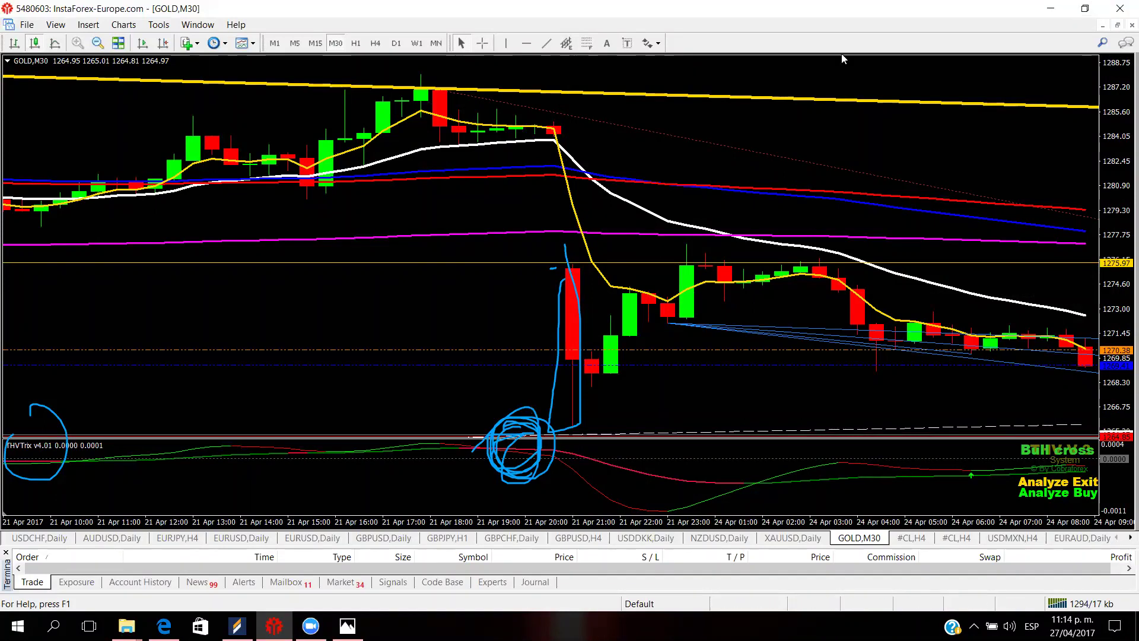
click(825, 47)
- Compare GOLD on the H4 and Daily timeframes, returning to the mid-to-late April candles on H4
click(356, 43)
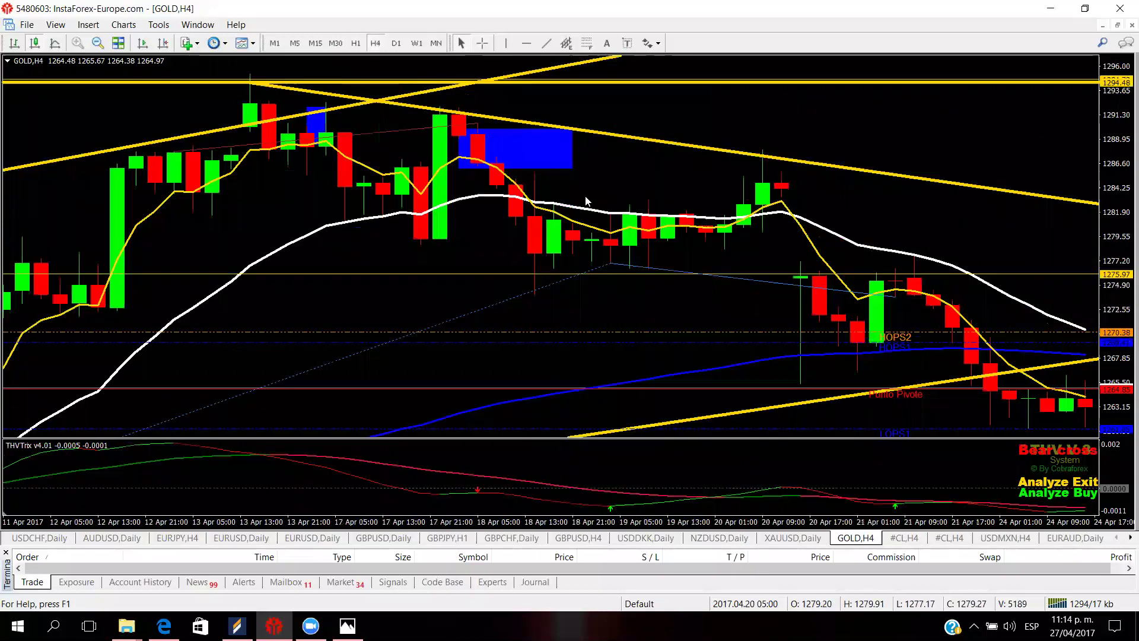
click(396, 43)
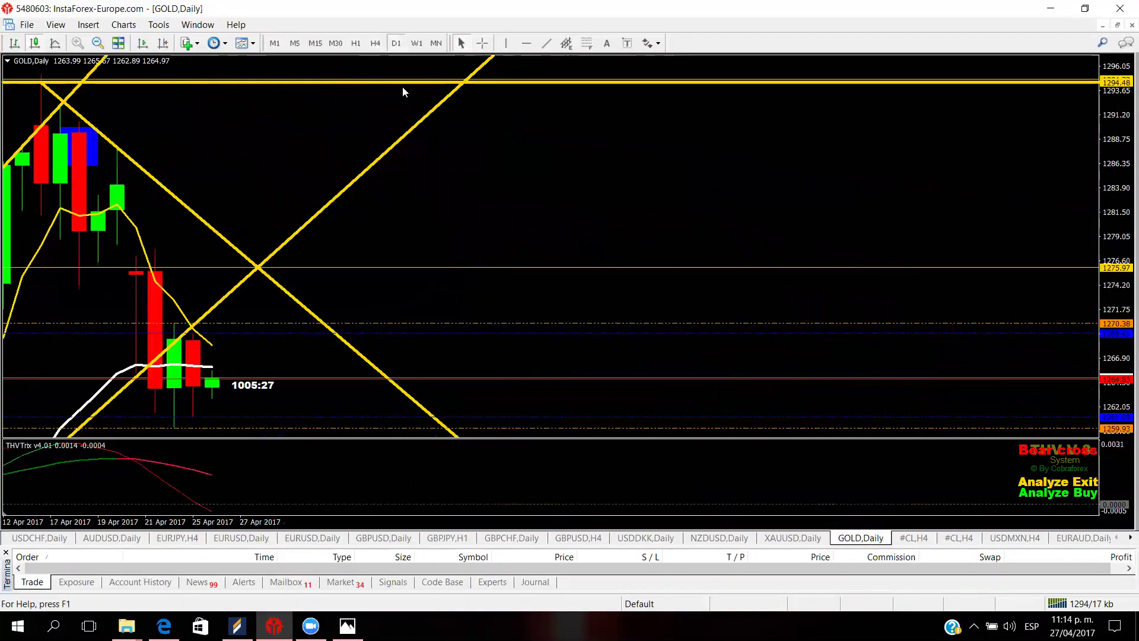
click(375, 43)
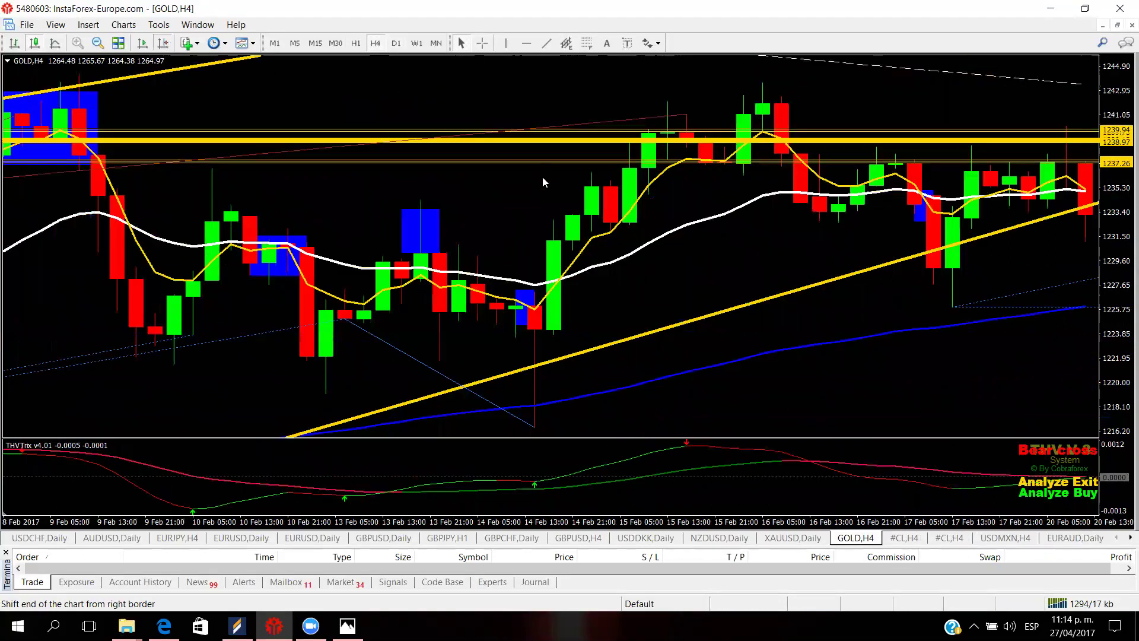
scroll(543, 181, up, 1)
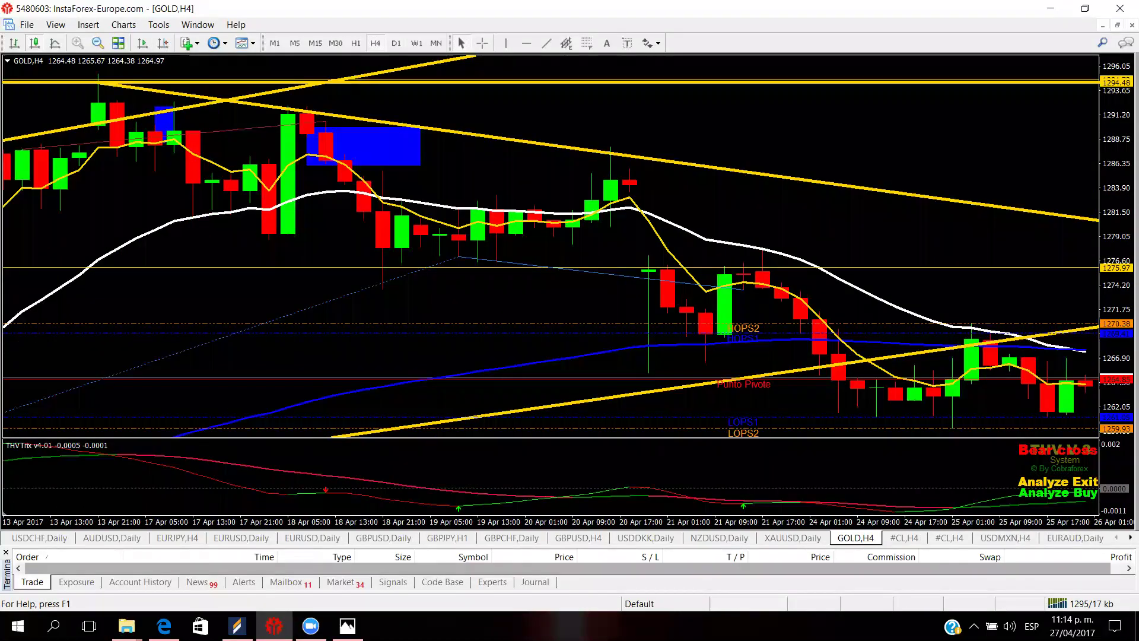
- Highlight the eurusd sell trade with 2 295.00 profit in the Edge statement, and switch to the OPERAA folder in File Explorer
key(alt+Tab)
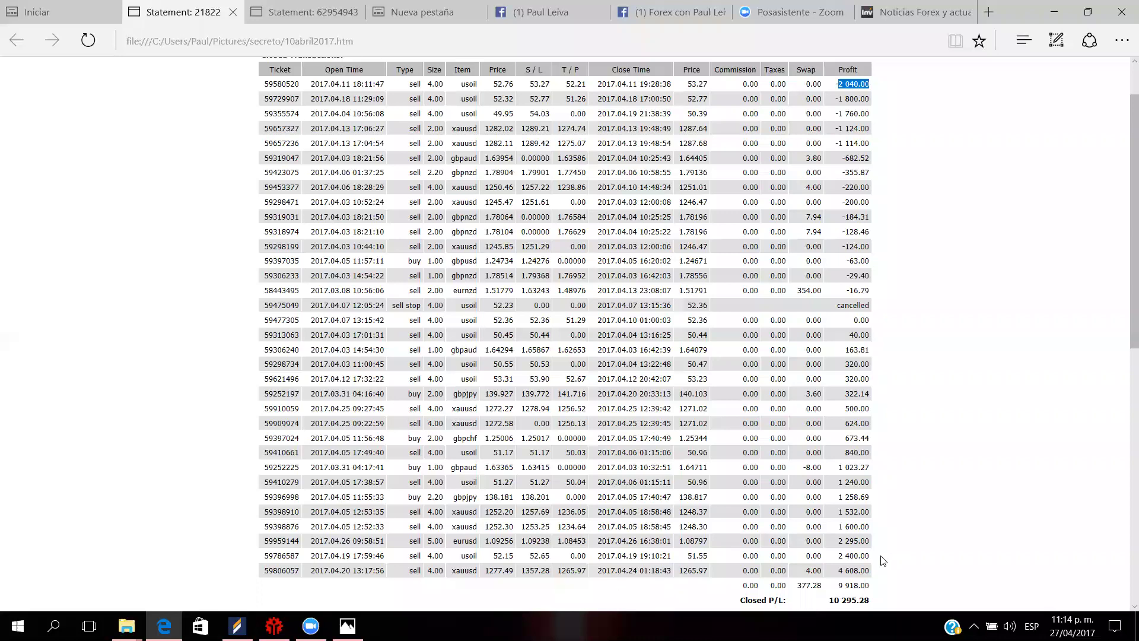
drag(873, 541, 411, 543)
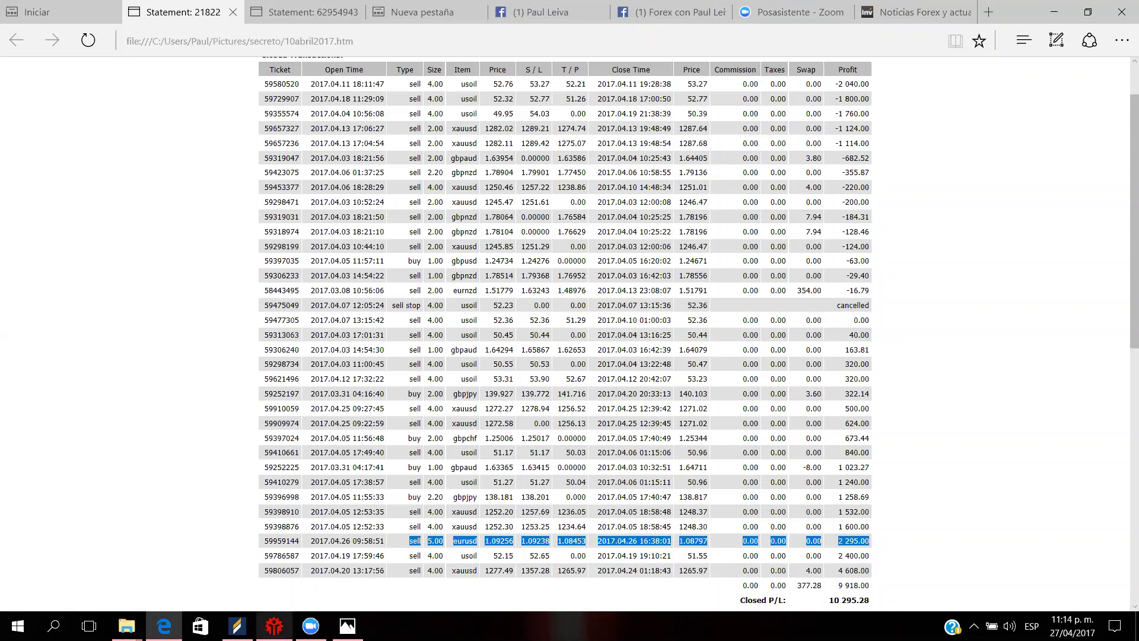
click(127, 626)
click(124, 602)
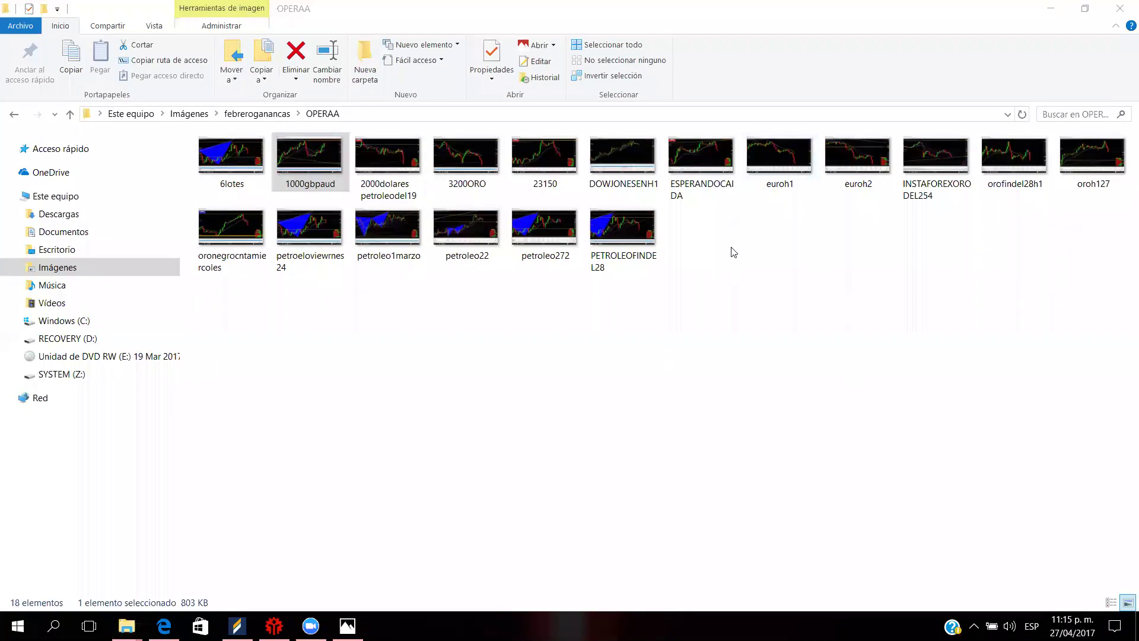
click(704, 176)
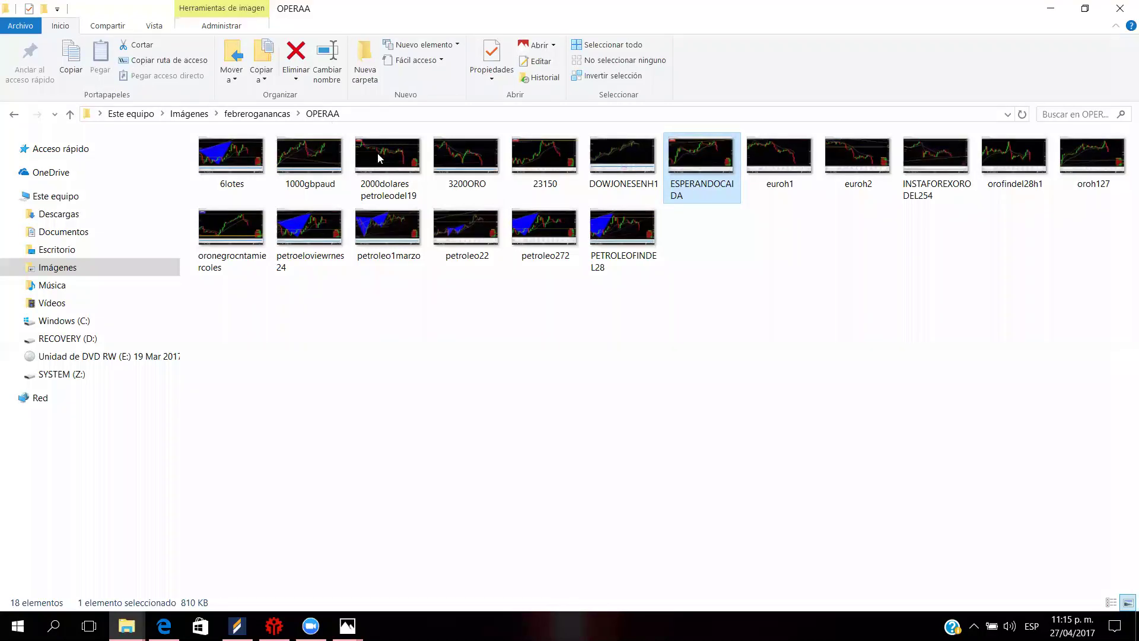
key(Return)
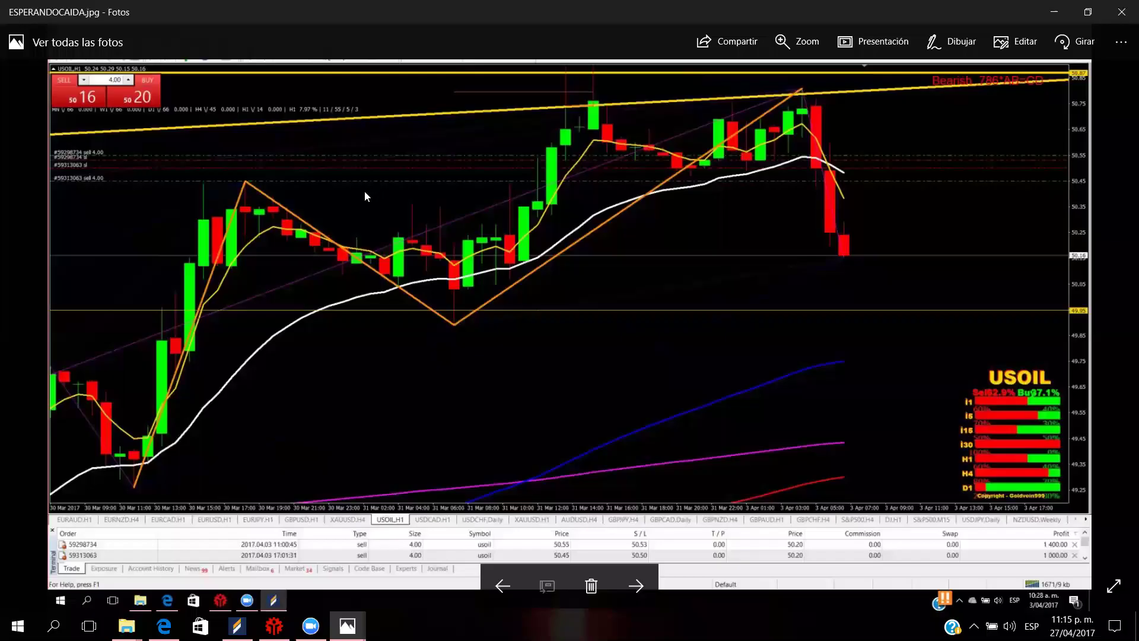
click(1121, 12)
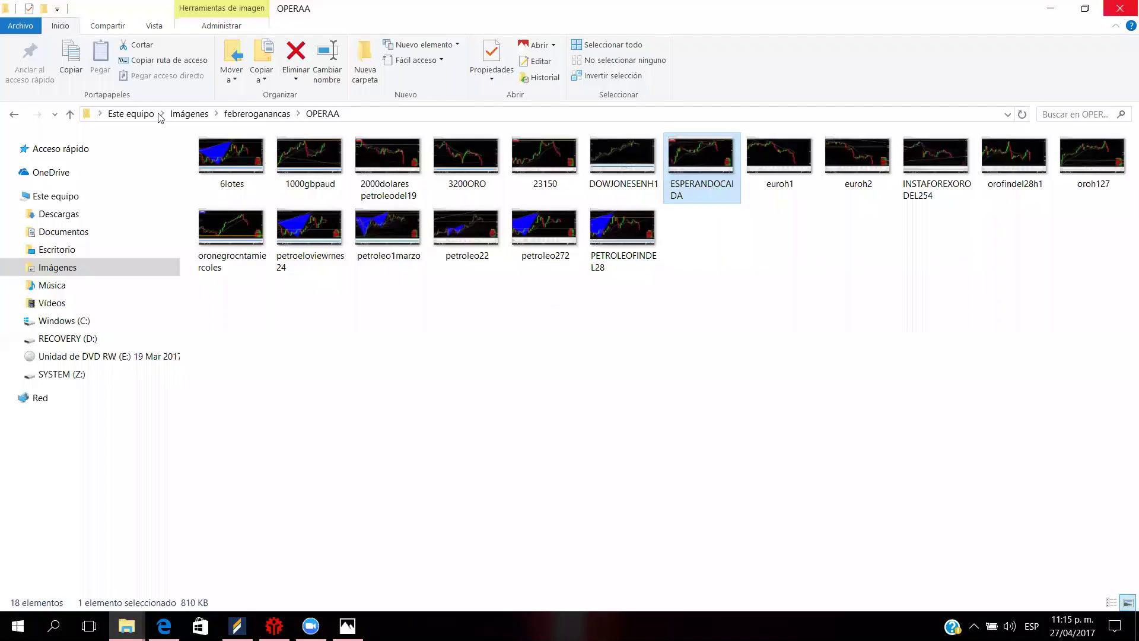
- Open the EURUSD,H1 chart image 23150 and enlarge it around the candles and the sell 5.00 level
click(568, 159)
double_click(568, 159)
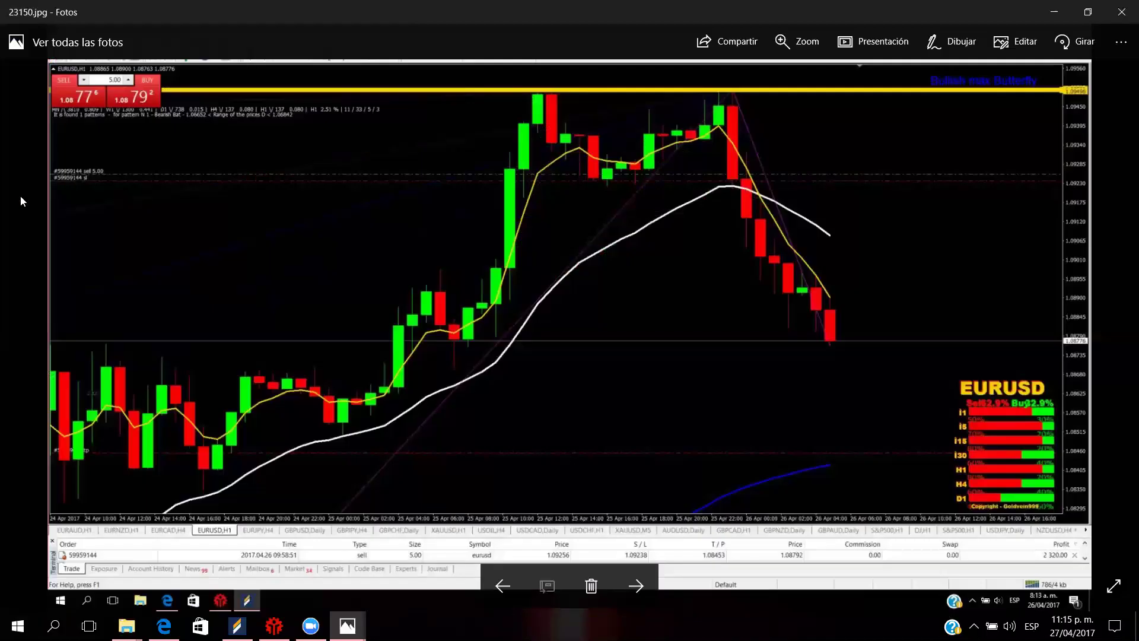
scroll(243, 201, up, 3)
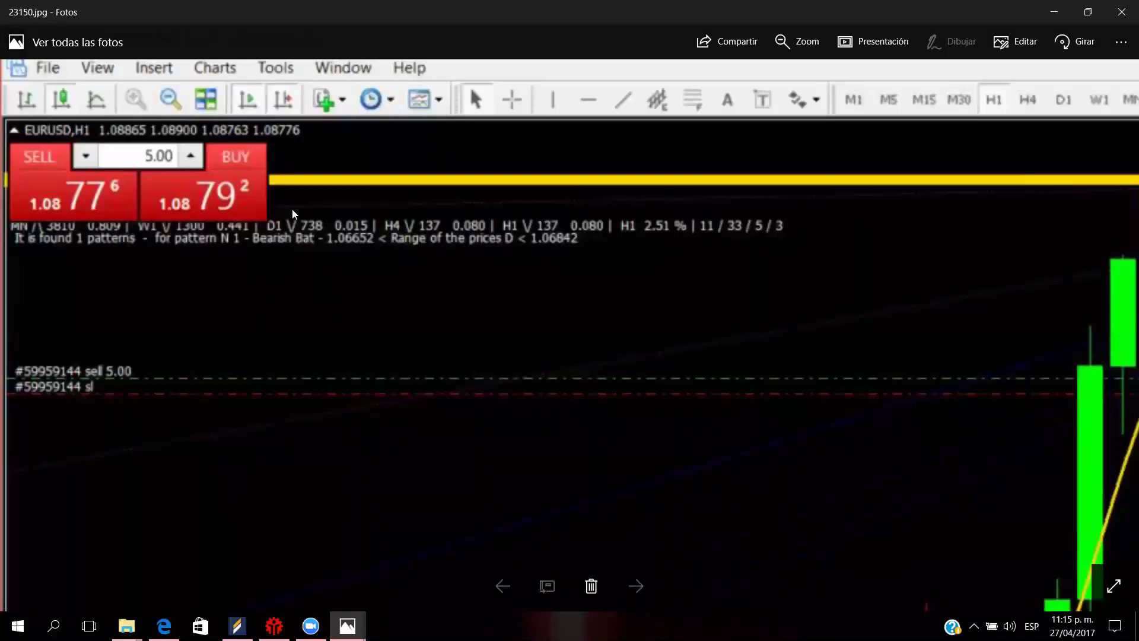
scroll(442, 323, down, 3)
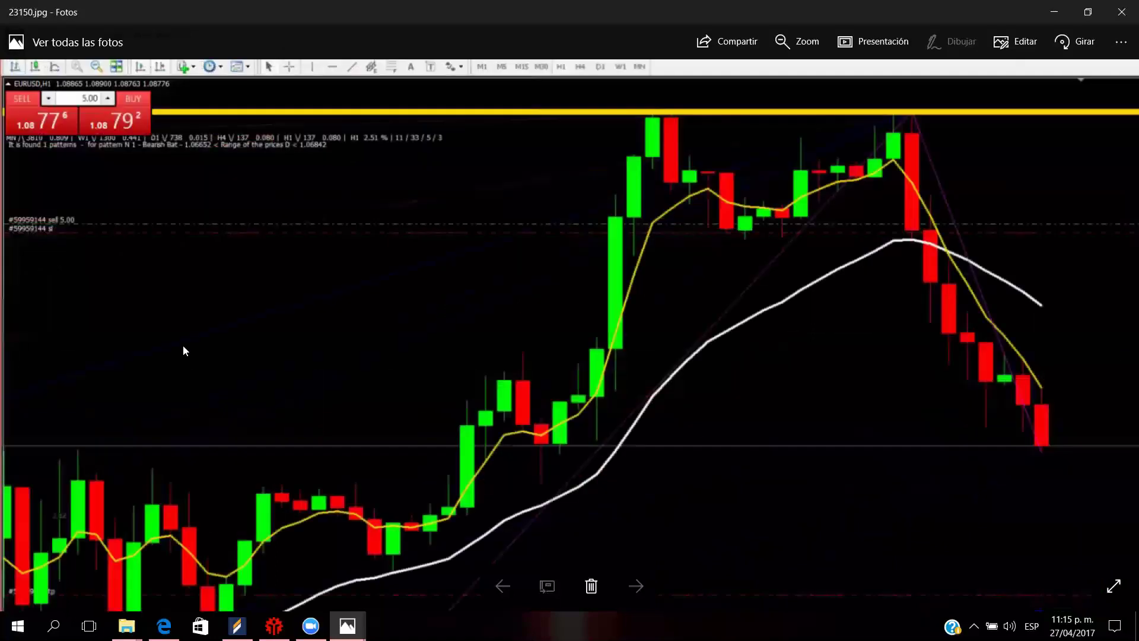
scroll(820, 399, down, 1)
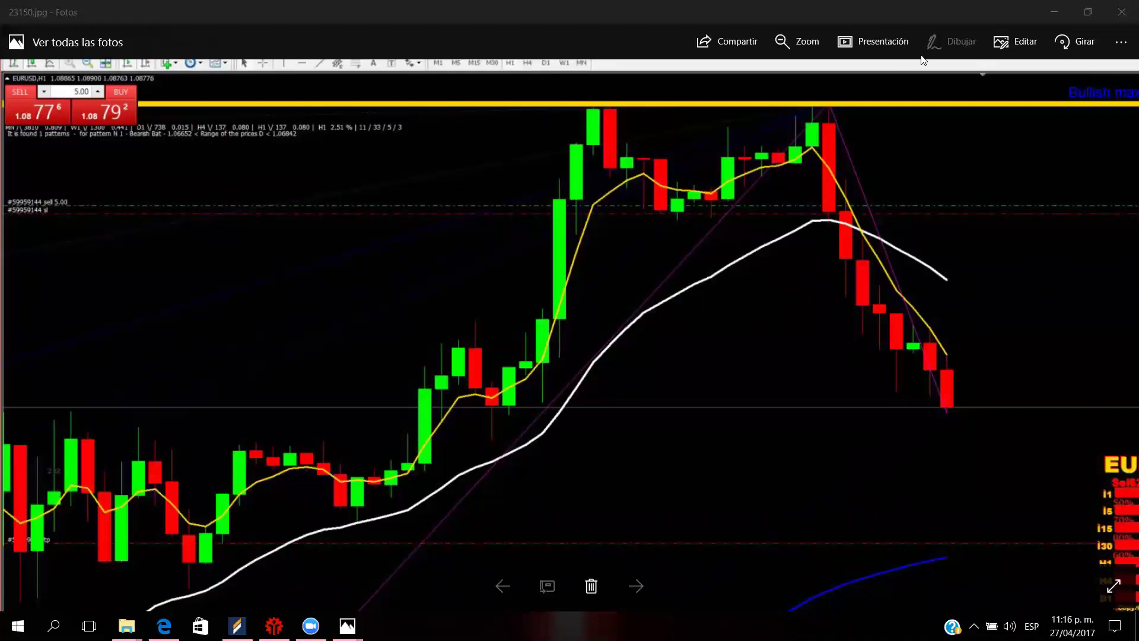
- Circle the second peak and outline the falling candles after it in ink on the EURUSD,H1 image
mouse_move(821, 113)
mouse_down()
mouse_move(782, 142)
mouse_move(858, 198)
mouse_up()
drag(870, 152, 825, 115)
mouse_move(817, 224)
mouse_down()
mouse_move(934, 419)
mouse_move(987, 434)
mouse_up()
drag(885, 200, 856, 224)
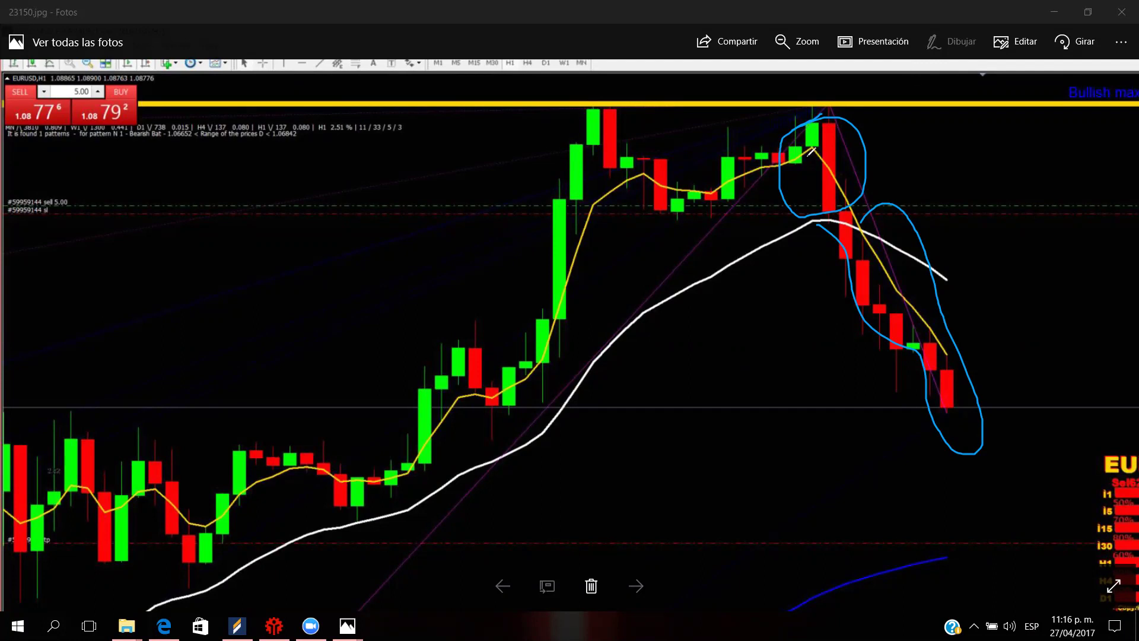
- Circle the peak and the decline again, handwrite 9, 10 and 6 with a downward arrow near the rise, and clear the ink
drag(778, 138, 777, 159)
mouse_move(802, 109)
mouse_down()
mouse_move(849, 172)
mouse_move(815, 208)
mouse_move(836, 213)
mouse_move(877, 400)
mouse_up()
mouse_move(947, 452)
mouse_down()
mouse_move(878, 218)
mouse_move(800, 273)
mouse_up()
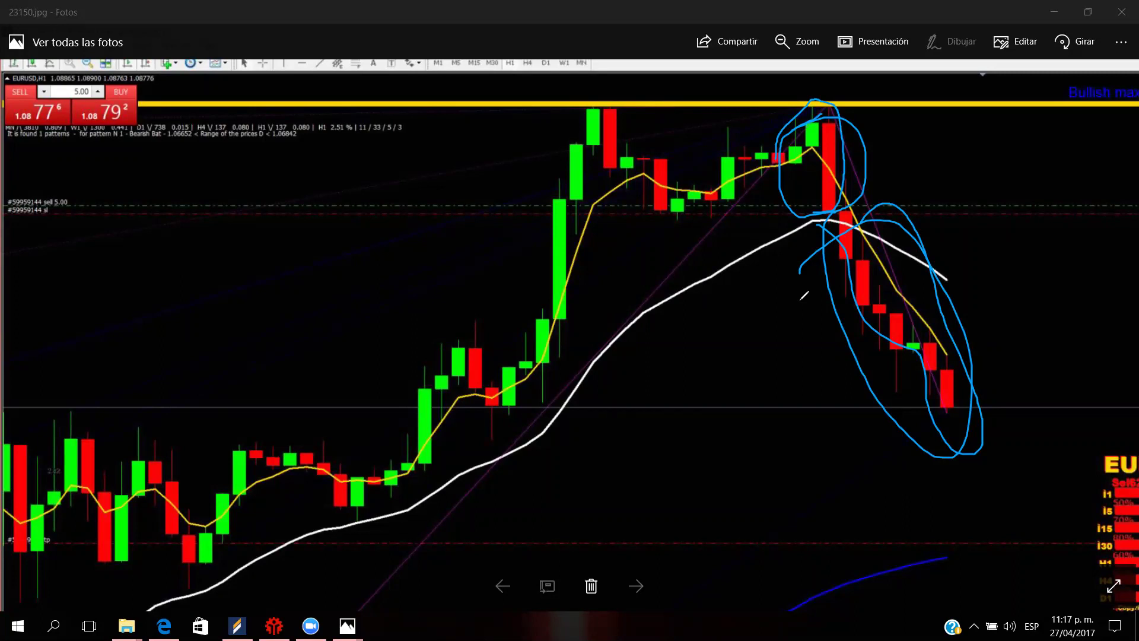
mouse_move(310, 226)
mouse_down()
mouse_move(336, 169)
mouse_move(343, 206)
mouse_move(378, 110)
mouse_up()
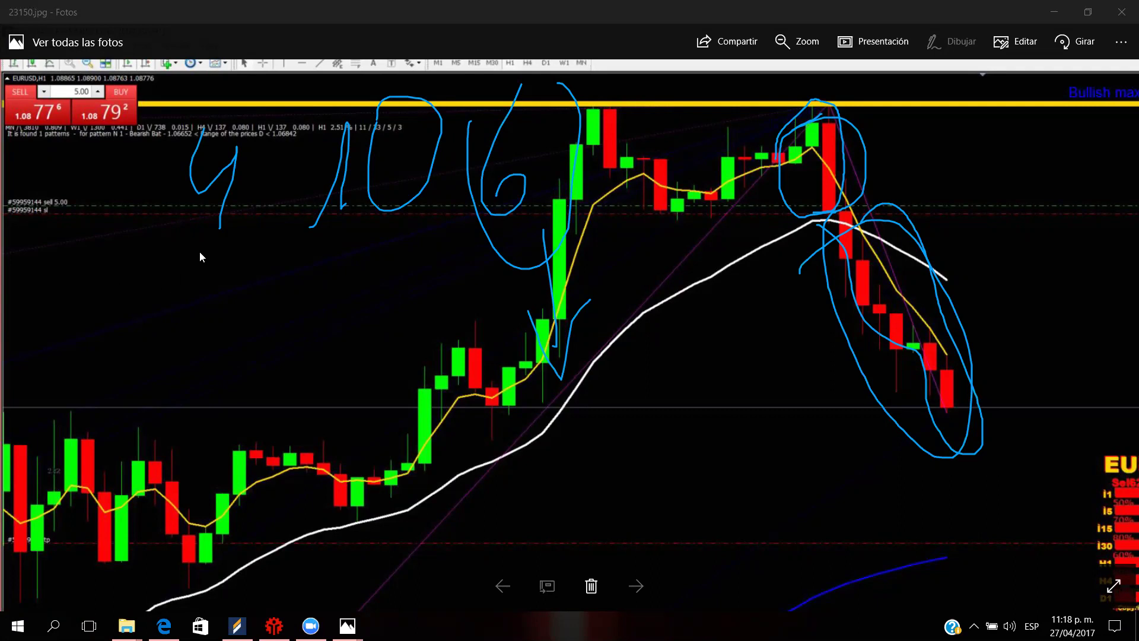
key(Escape)
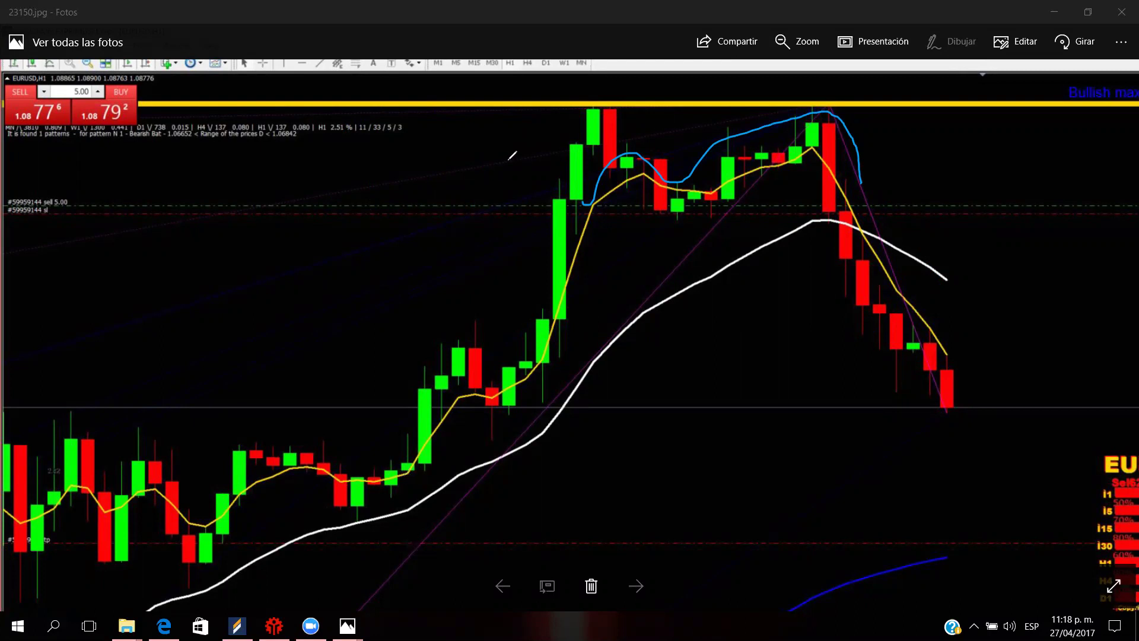
- Draw a level line across the double top, trace the decline and a curve back up to the top in ink, and clear the ink
drag(557, 123, 926, 121)
mouse_move(833, 221)
mouse_down()
mouse_move(890, 346)
mouse_move(929, 393)
mouse_move(945, 438)
mouse_move(933, 436)
mouse_move(1062, 449)
mouse_up()
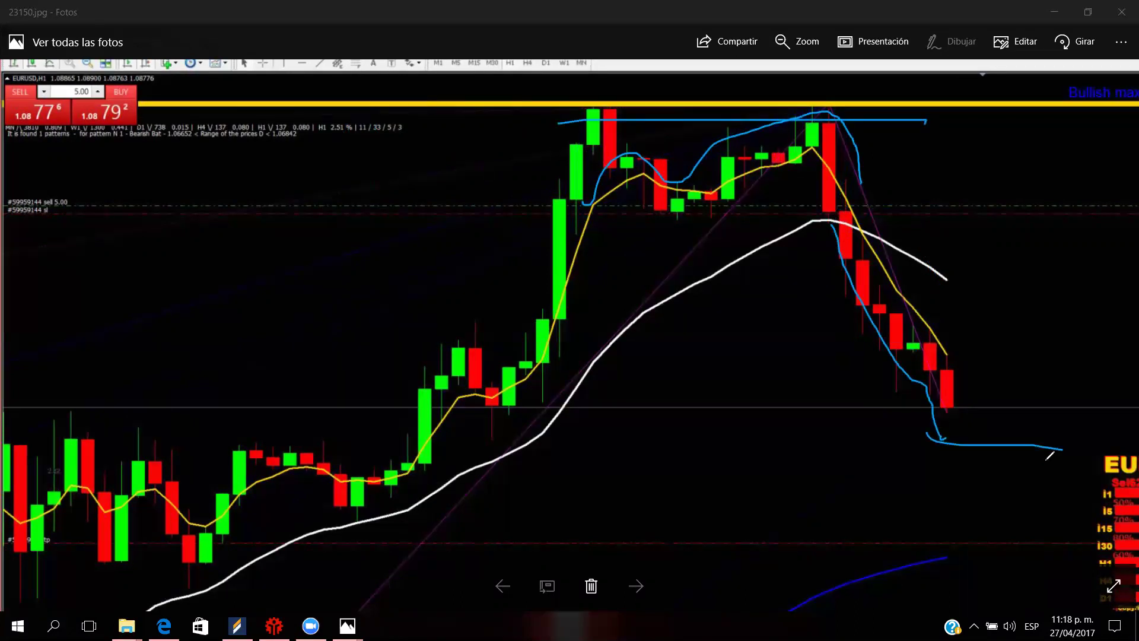
drag(908, 556, 938, 535)
mouse_move(947, 380)
mouse_down()
mouse_move(971, 399)
mouse_move(1016, 200)
mouse_move(1011, 105)
mouse_up()
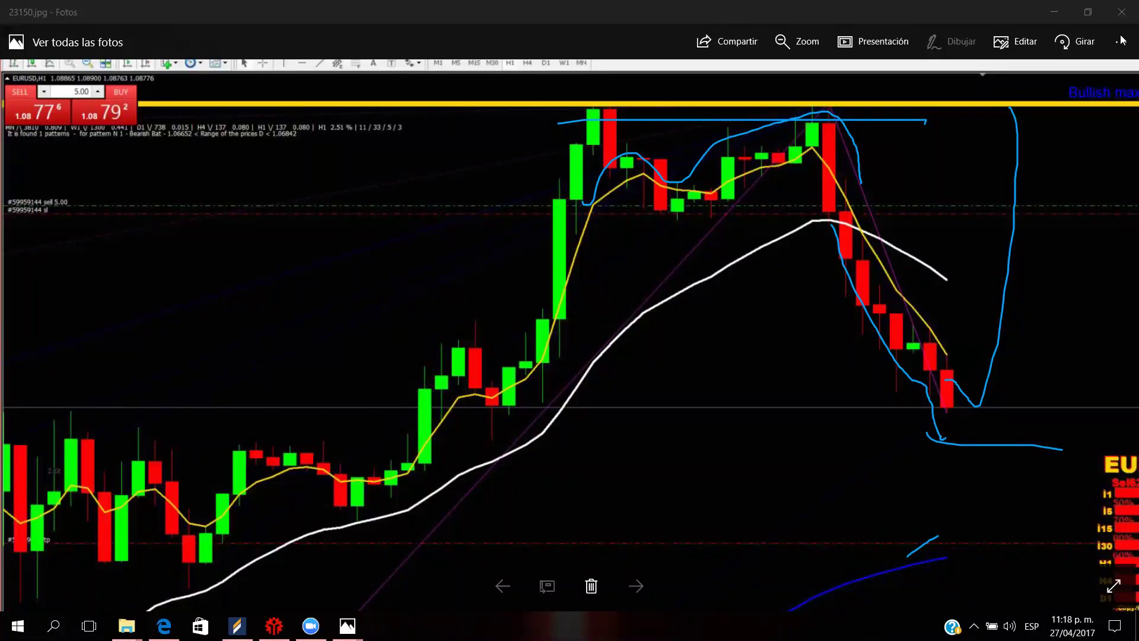
key(Escape)
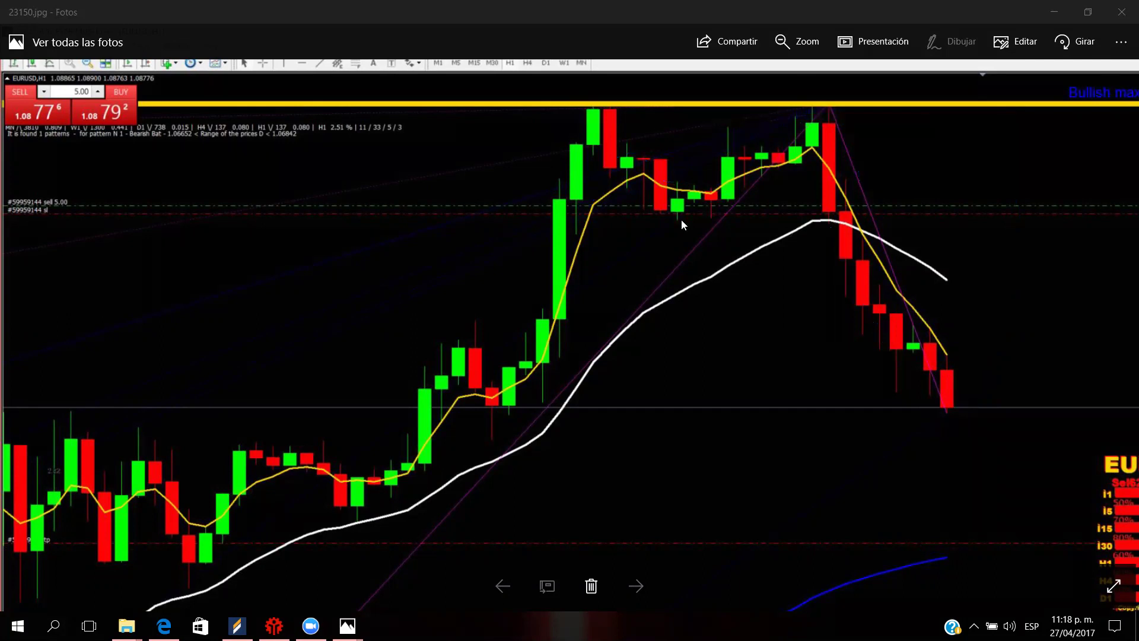
- View the whole 23150 chart image with its trade row, and close it
scroll(840, 288, down, 3)
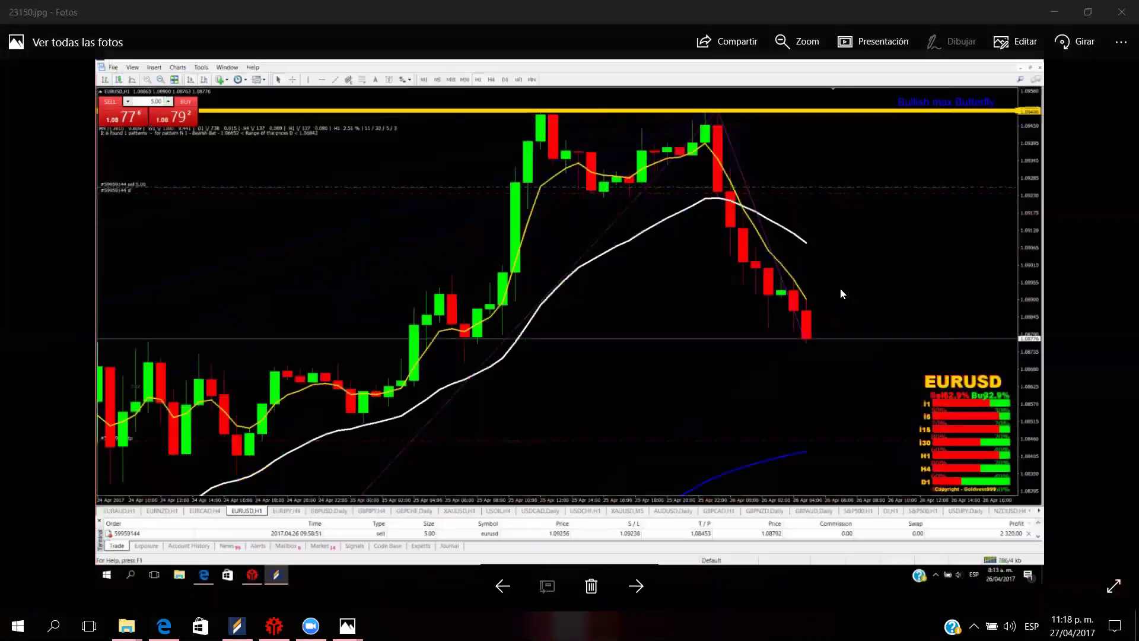
scroll(846, 286, up, 1)
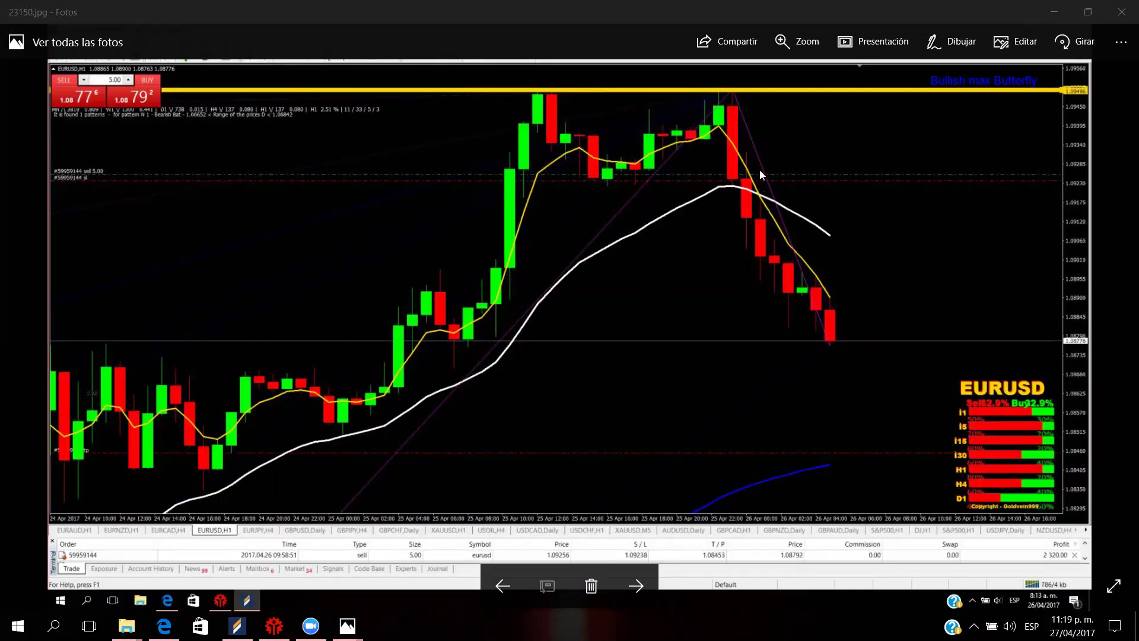
click(1122, 10)
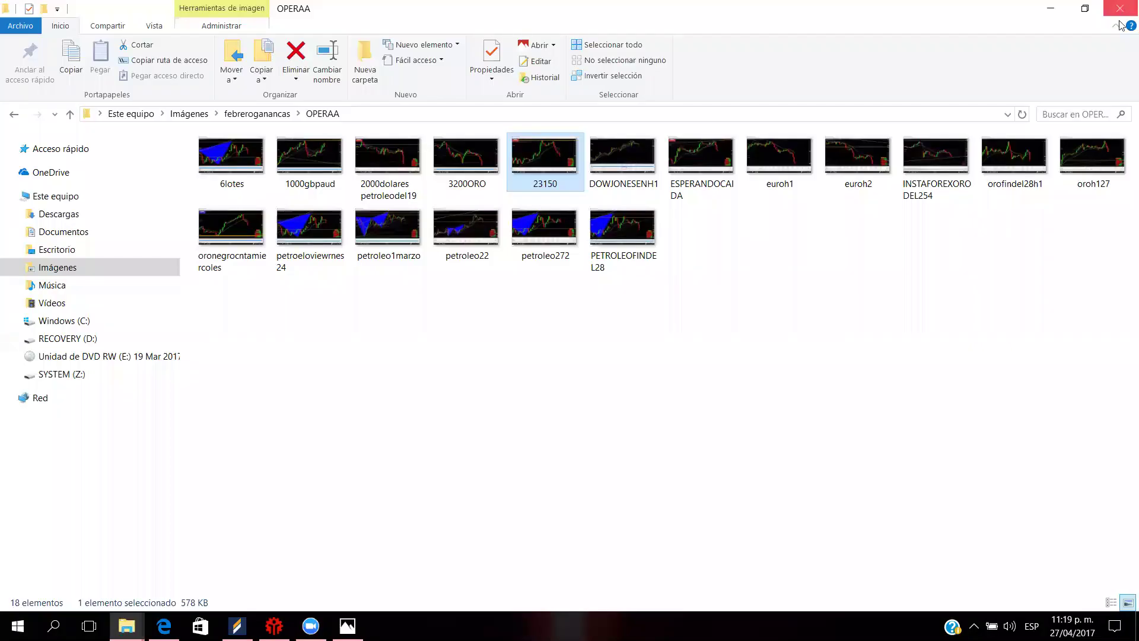
- Return to the statement in Edge, remove the highlight from the eurusd row, and mark the profit of the last xauusd trade in ink
key(alt+Tab)
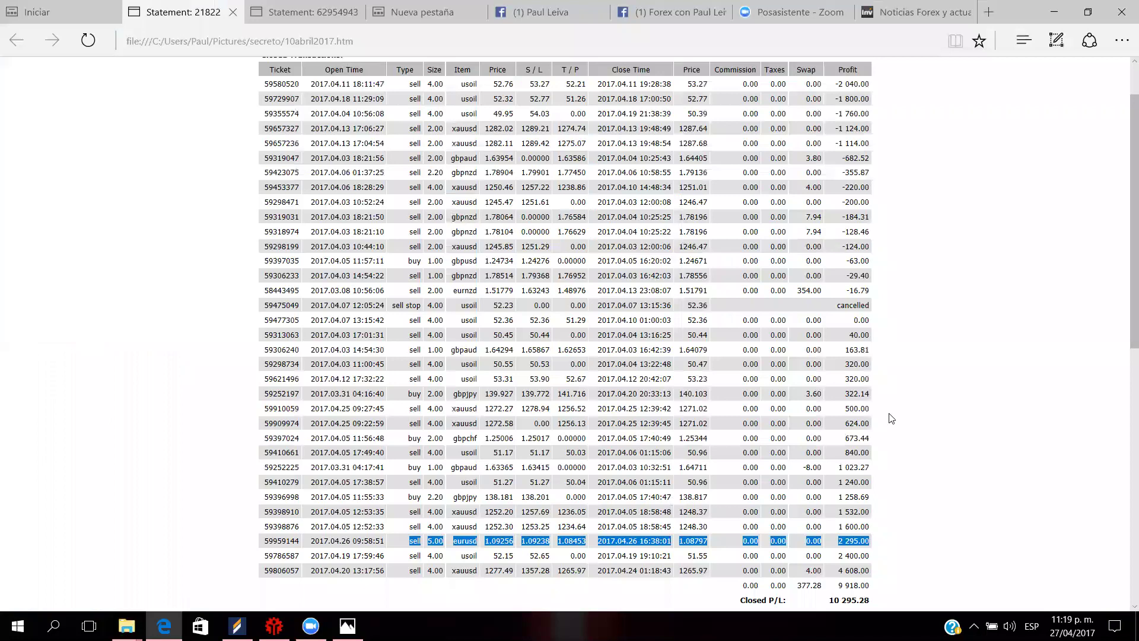
click(936, 394)
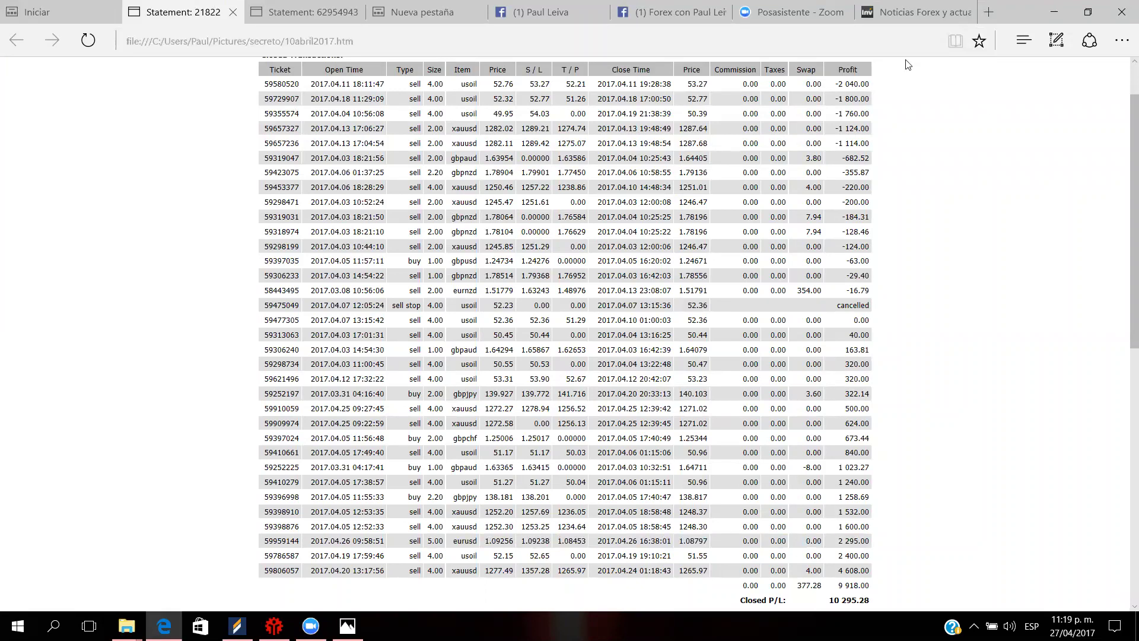
mouse_move(872, 570)
mouse_down()
mouse_move(923, 573)
mouse_move(885, 569)
mouse_move(916, 555)
mouse_up()
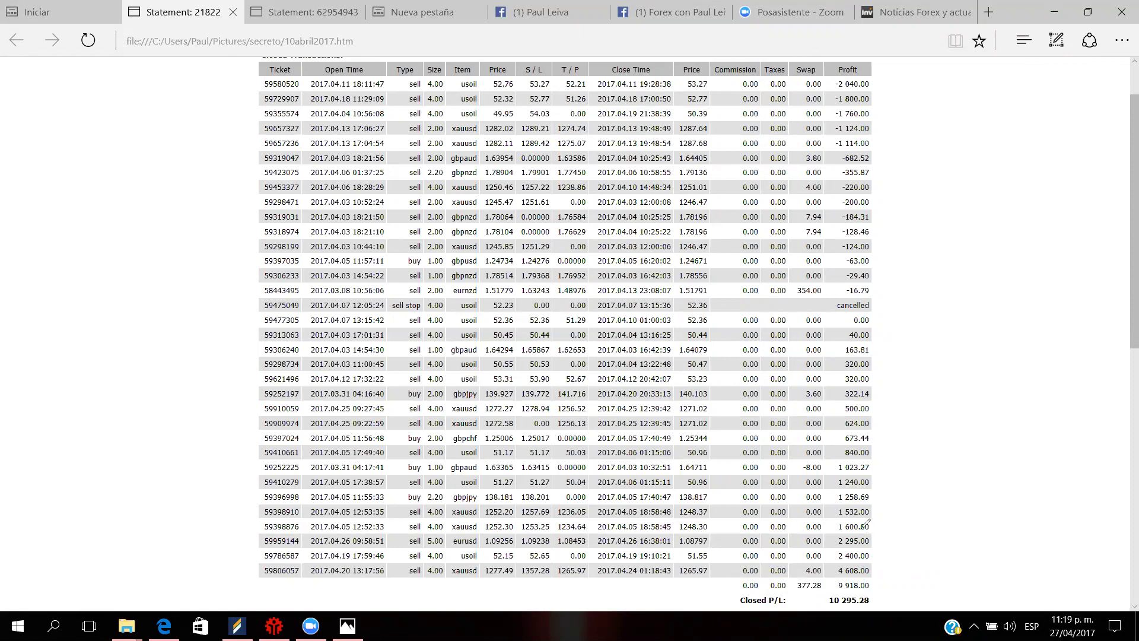
- Mark the last usoil trade's profit in ink, and open the 2000dolares petroleodel19 chart image from the OPERAA folder to view it whole
drag(873, 554, 902, 554)
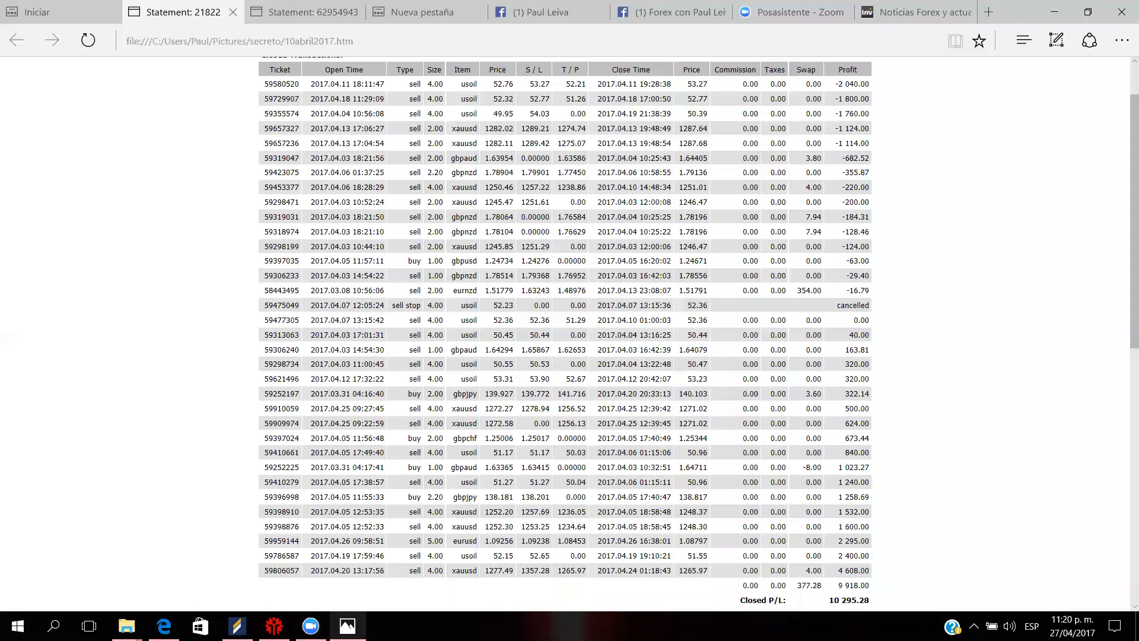
mouse_move(127, 626)
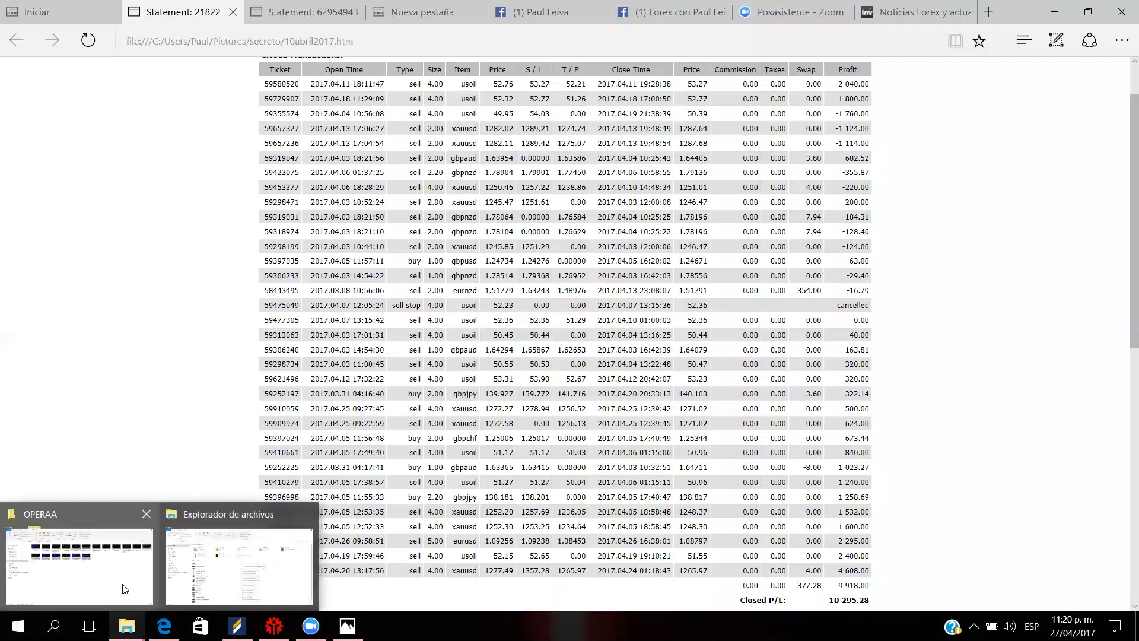
click(124, 589)
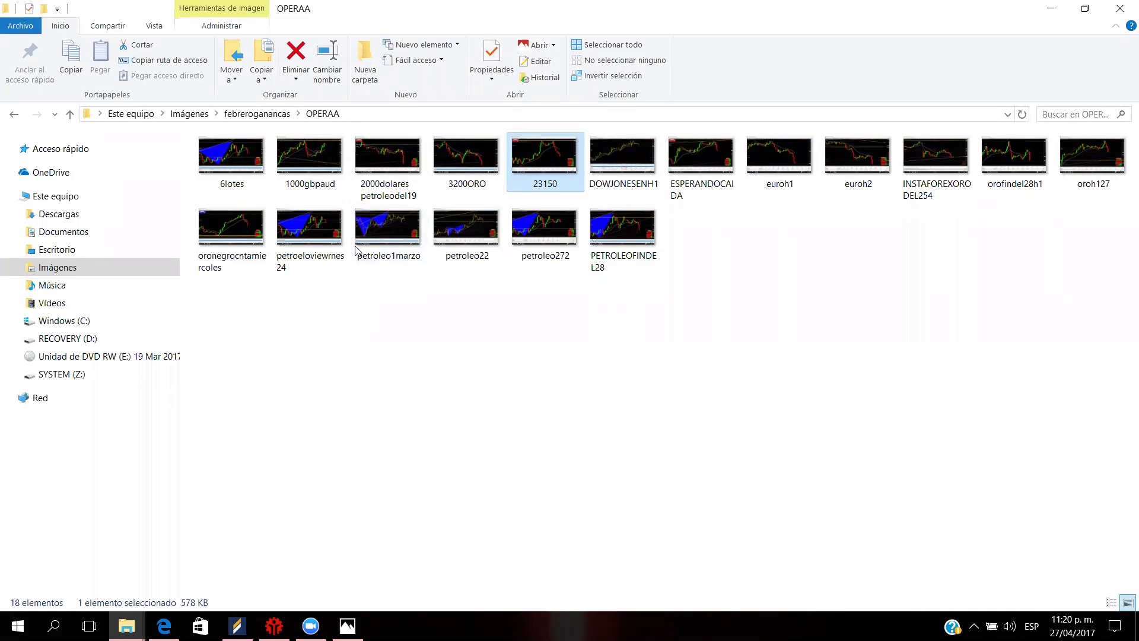
double_click(395, 168)
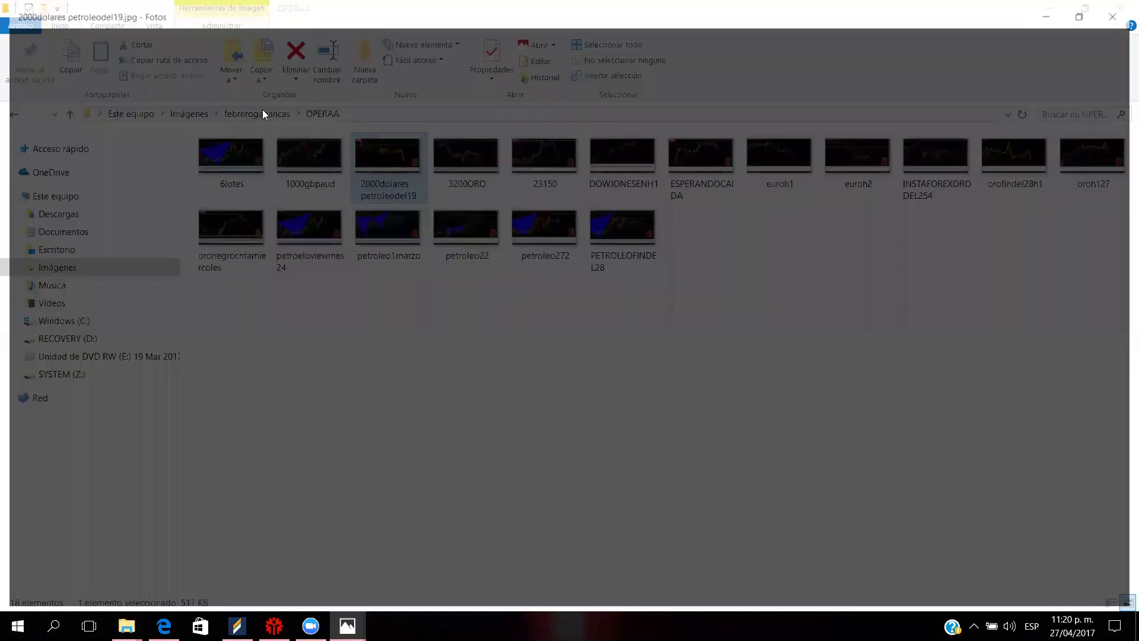
scroll(356, 249, down, 2)
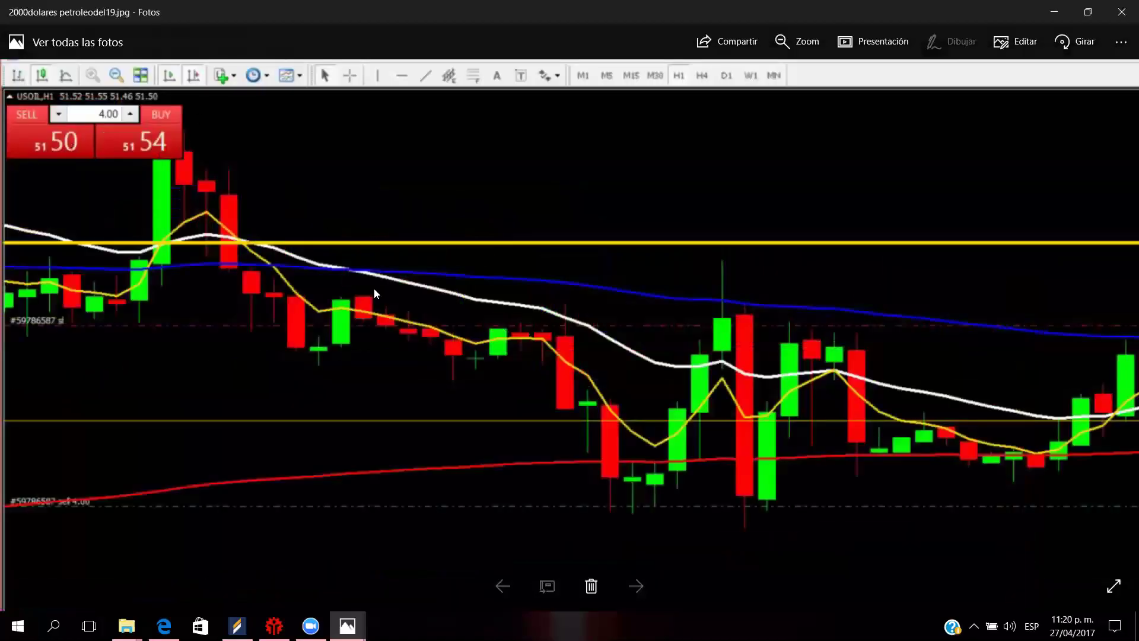
scroll(374, 288, up, 3)
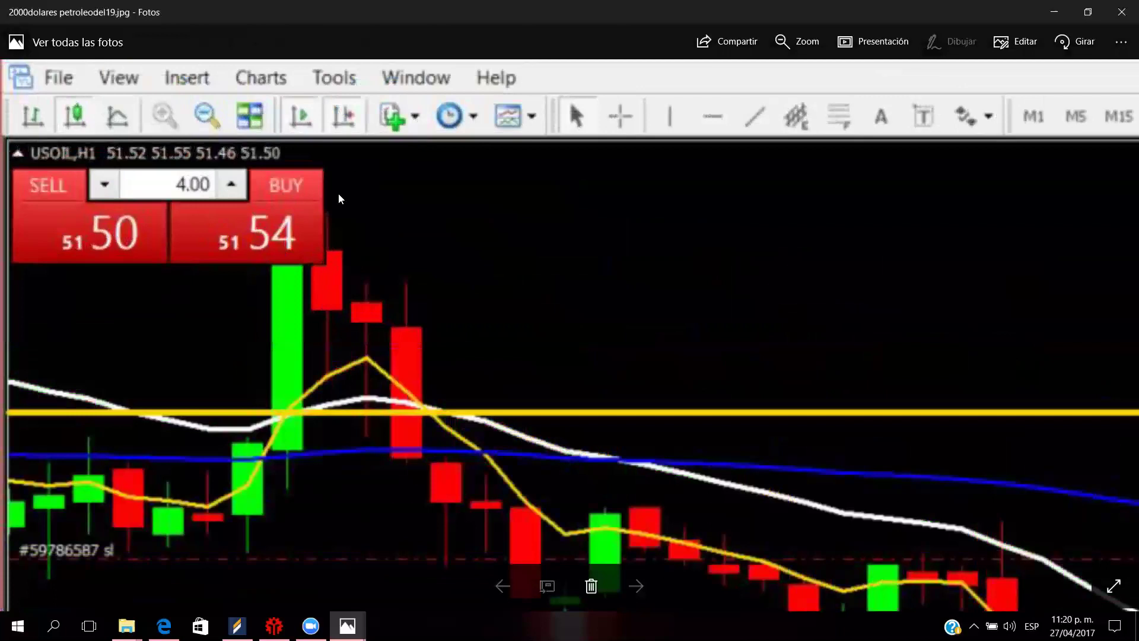
scroll(598, 239, down, 2)
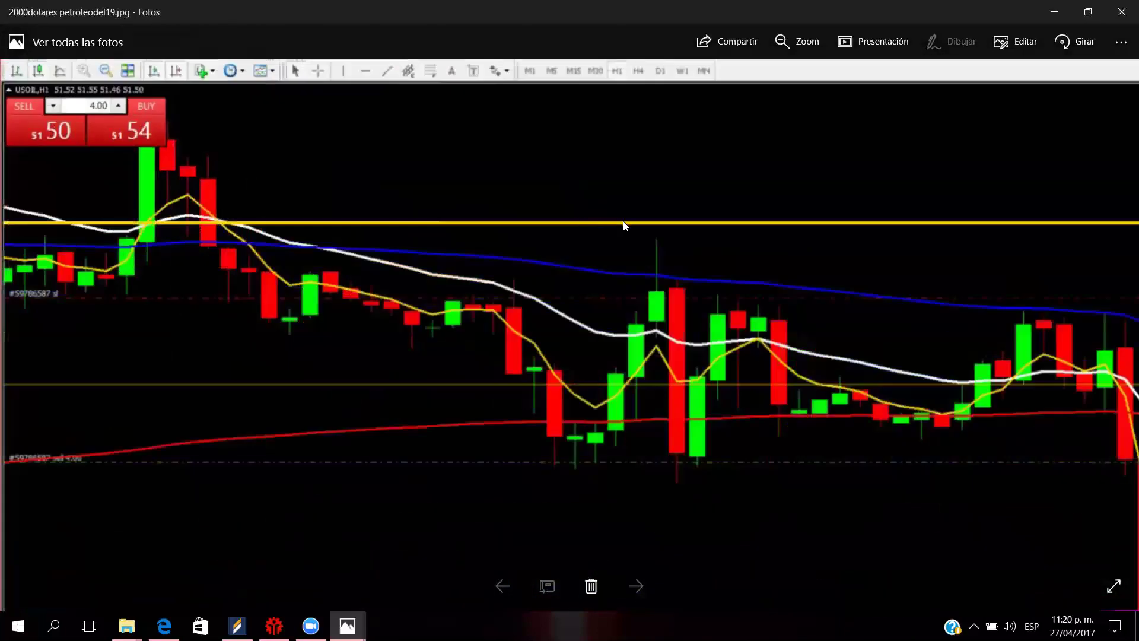
scroll(623, 220, down, 2)
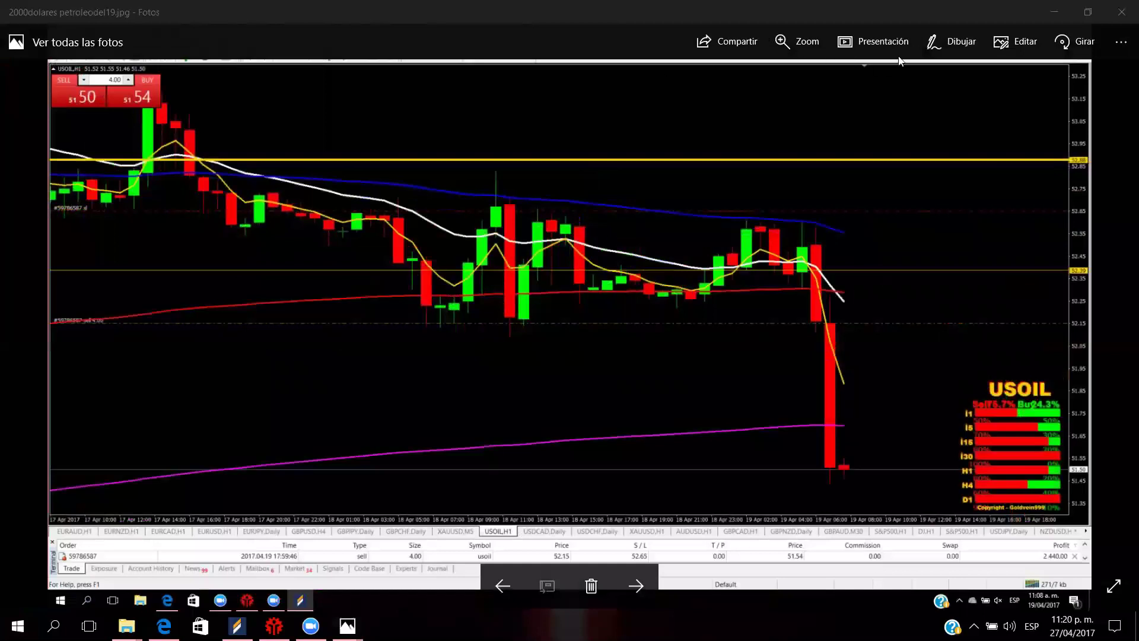
- Circle the sell order level in ink and mark the last candle with a bracket, a level line and a scribble beneath it
drag(94, 294, 74, 296)
mouse_move(824, 480)
mouse_down()
mouse_move(882, 581)
mouse_move(906, 491)
mouse_up()
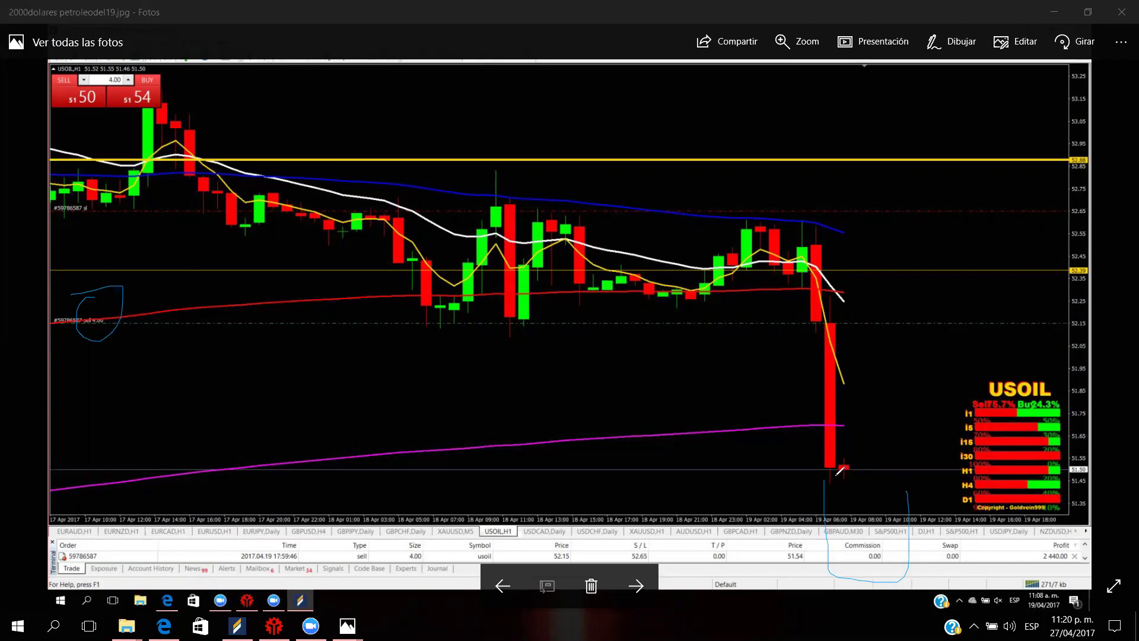
mouse_move(705, 554)
mouse_down()
mouse_move(725, 531)
mouse_move(697, 504)
mouse_up()
mouse_move(807, 475)
mouse_down()
mouse_move(872, 476)
mouse_move(903, 437)
mouse_up()
mouse_move(885, 582)
mouse_down()
mouse_move(872, 607)
mouse_move(879, 588)
mouse_move(843, 596)
mouse_up()
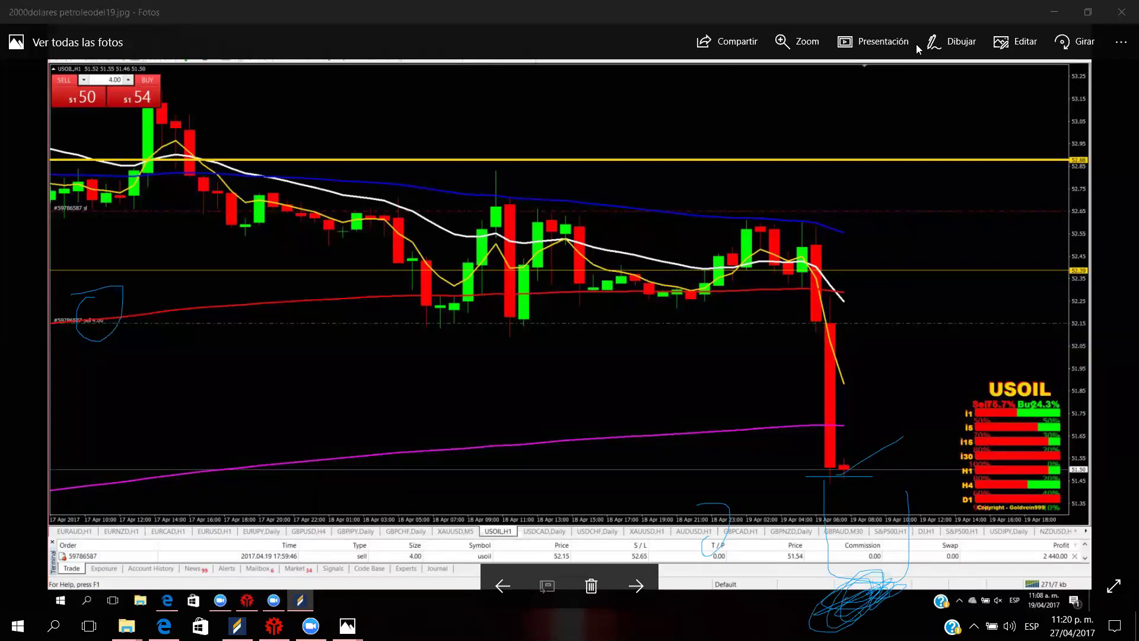
- Circle the area beneath the last candle and the trade's profit in ink, clear the ink, and mark the candles ahead of the sharp fall
mouse_move(862, 596)
mouse_down()
mouse_move(804, 618)
mouse_move(875, 568)
mouse_up()
mouse_move(854, 522)
mouse_down()
mouse_move(819, 617)
mouse_move(751, 584)
mouse_up()
mouse_move(1035, 572)
mouse_down()
mouse_move(1011, 566)
mouse_move(1011, 536)
mouse_up()
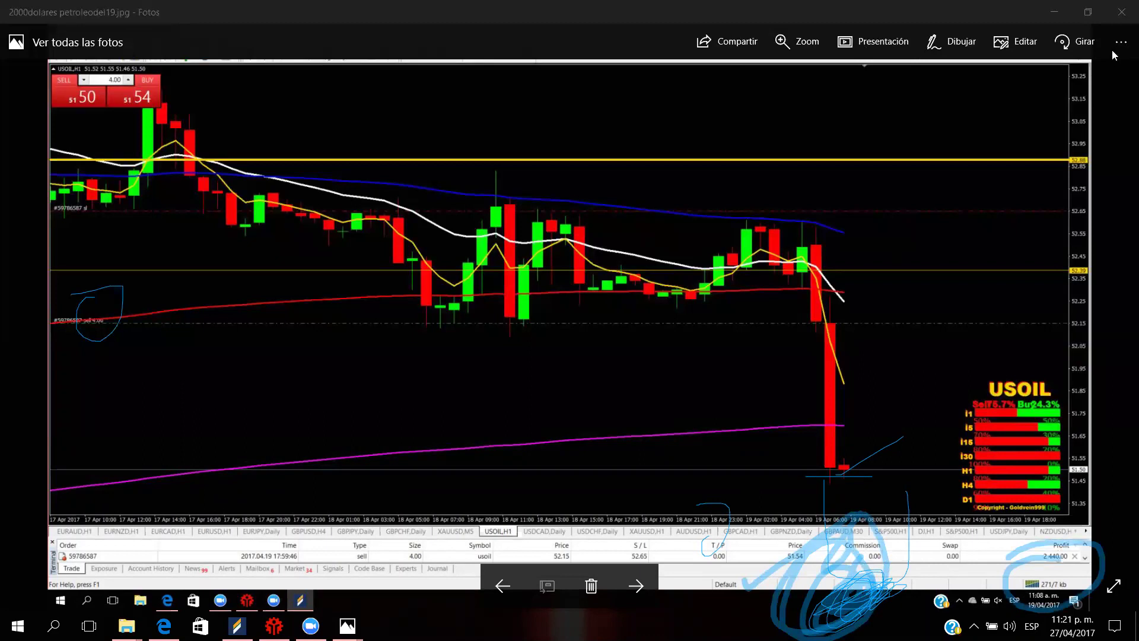
key(Escape)
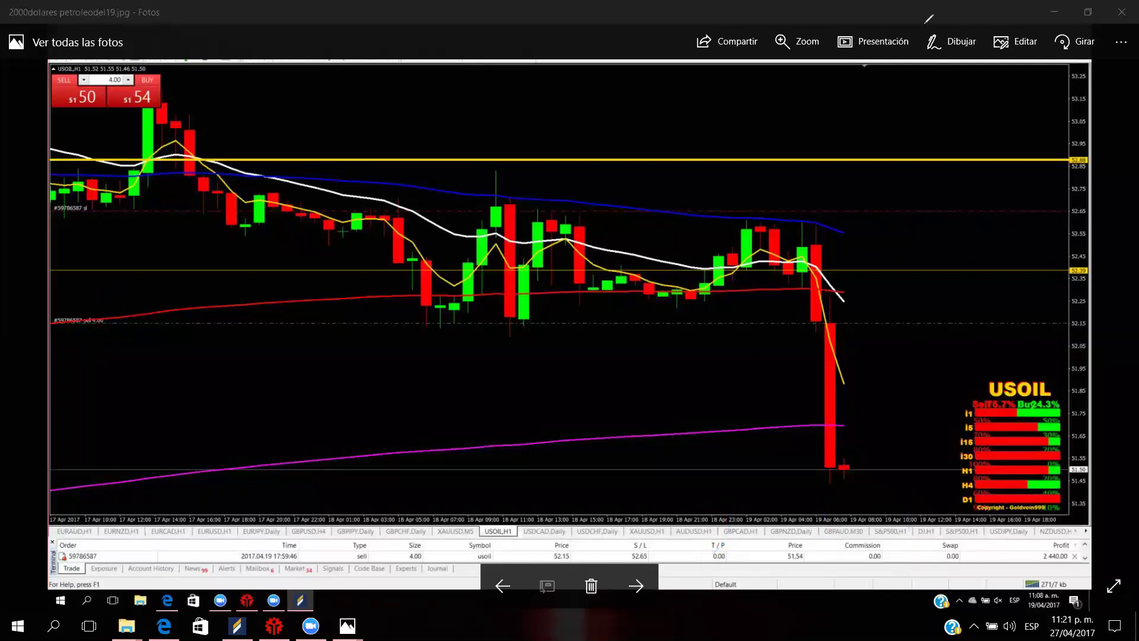
mouse_move(809, 209)
mouse_down()
mouse_move(778, 259)
mouse_move(877, 247)
mouse_move(780, 240)
mouse_move(864, 303)
mouse_move(772, 289)
mouse_move(852, 239)
mouse_move(775, 302)
mouse_move(809, 207)
mouse_move(842, 312)
mouse_move(779, 218)
mouse_move(862, 276)
mouse_move(777, 316)
mouse_move(864, 215)
mouse_move(852, 276)
mouse_up()
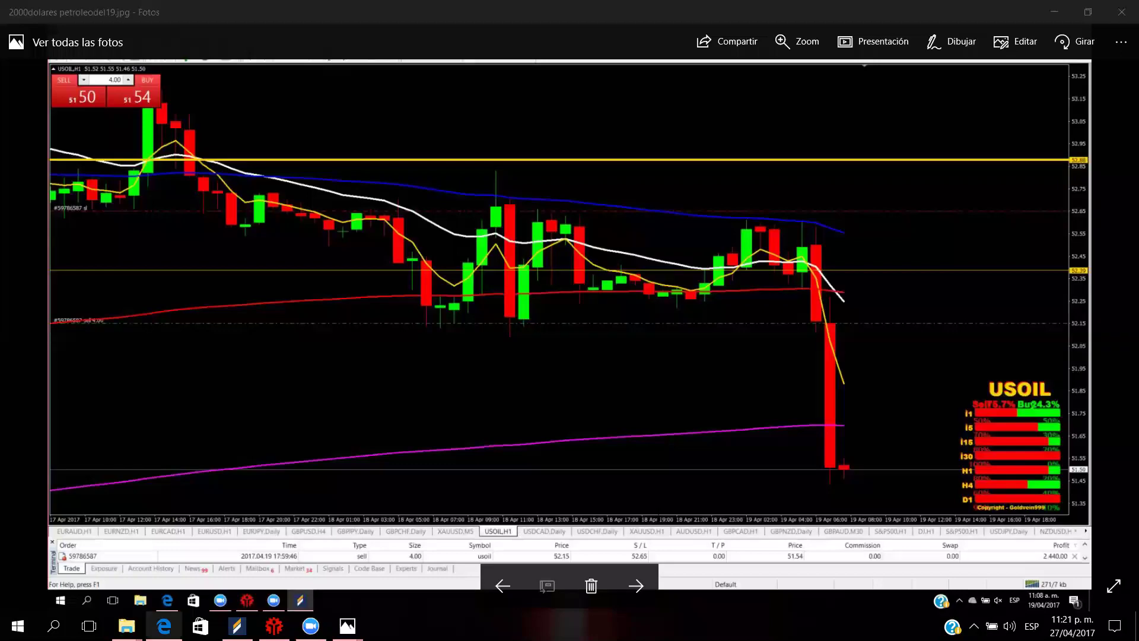
- Return to the statement in Edge, highlight the xauusd row opened 2017.04.05 12:53:35, and mark its profit in ink
key(alt+Tab)
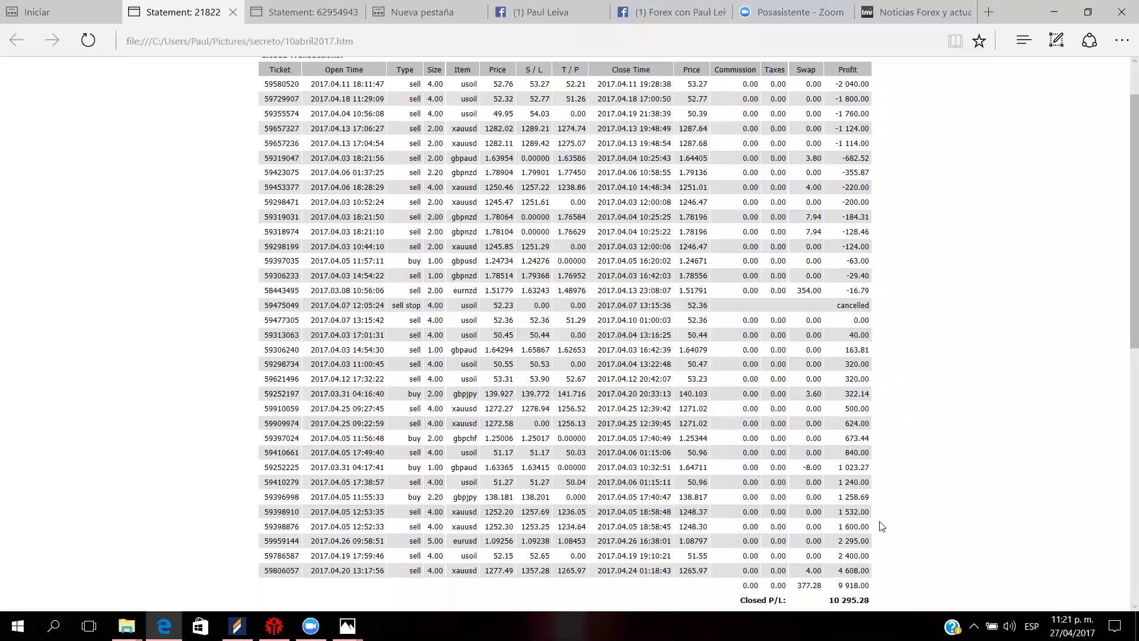
drag(311, 511, 929, 514)
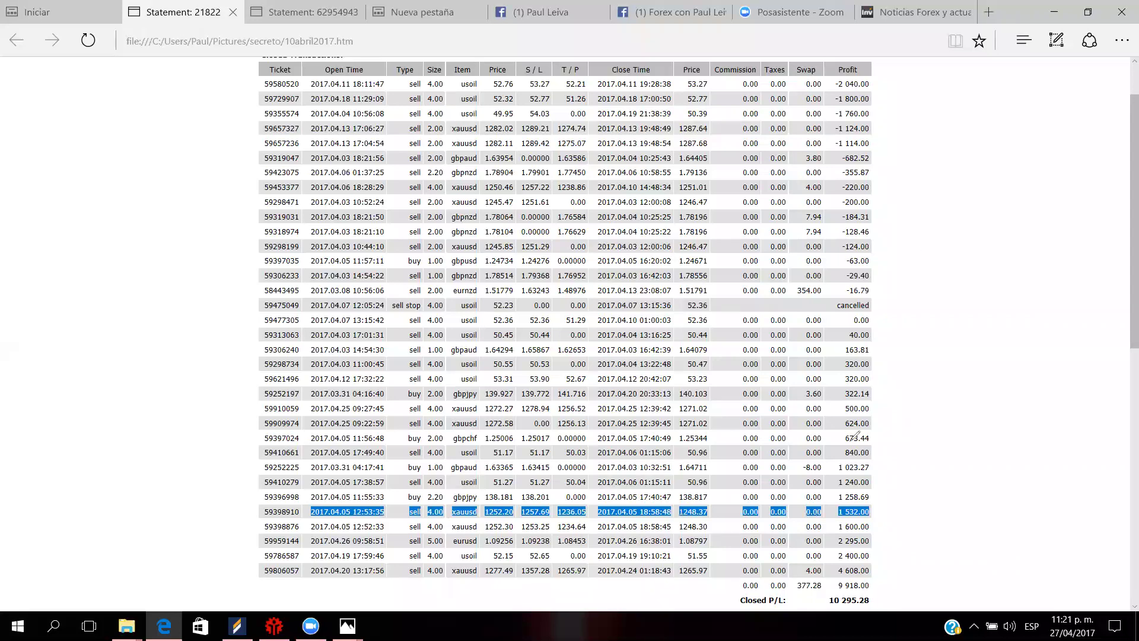
drag(885, 509, 982, 509)
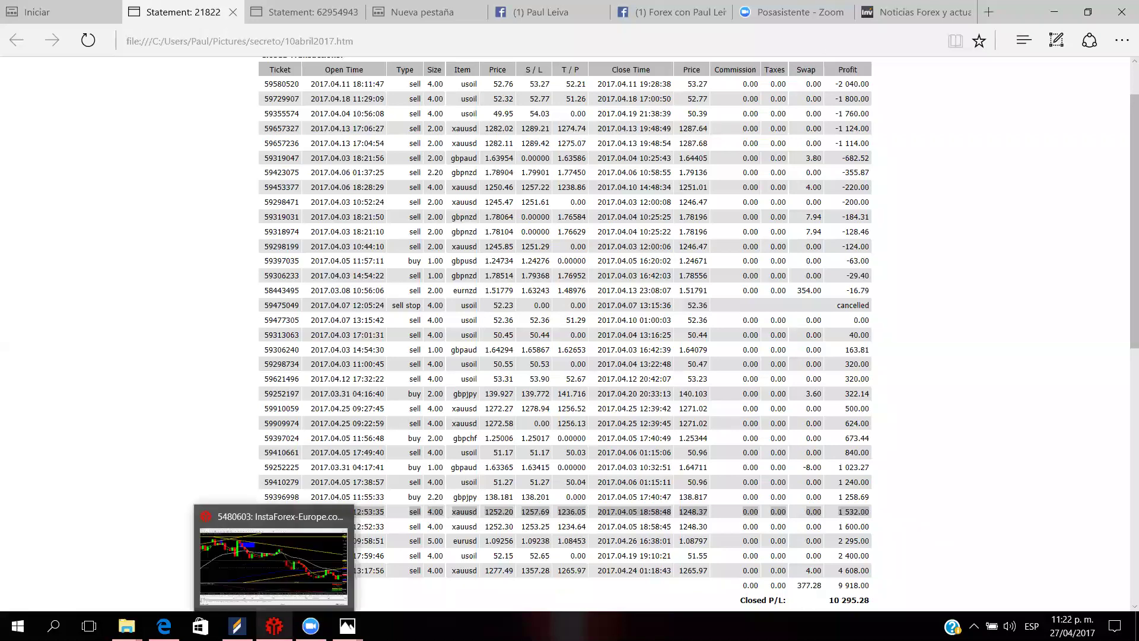
- Switch to MetaTrader, set the GOLD chart to H1, go back to the candles of 5 April 2017, and activate the crosshair
click(273, 625)
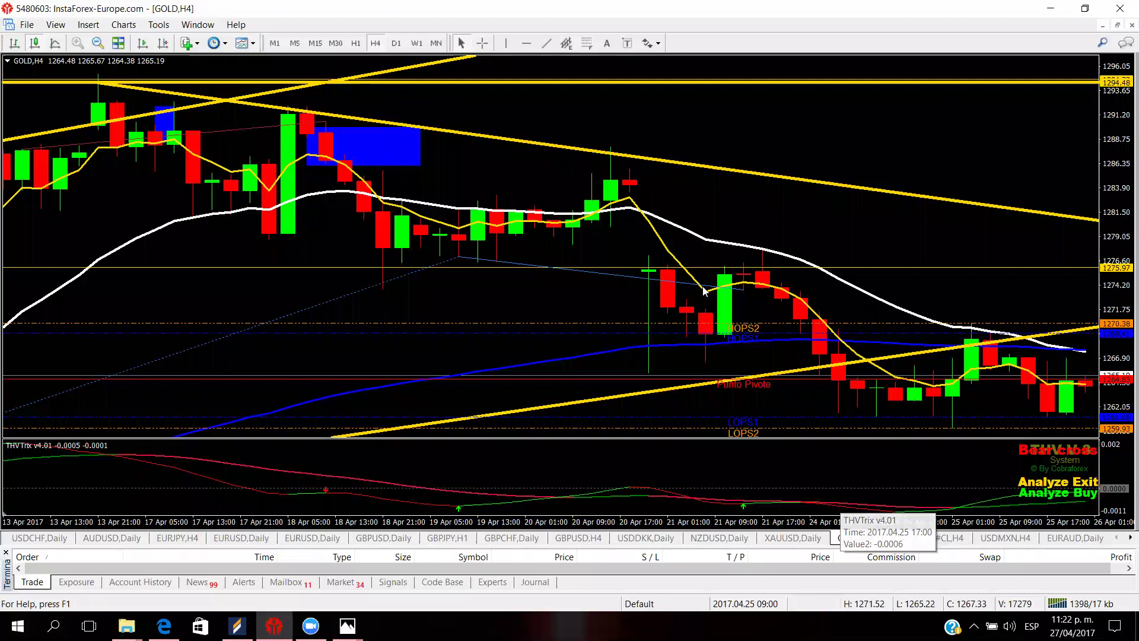
text(H1)
key(Return)
key(Page_Up)
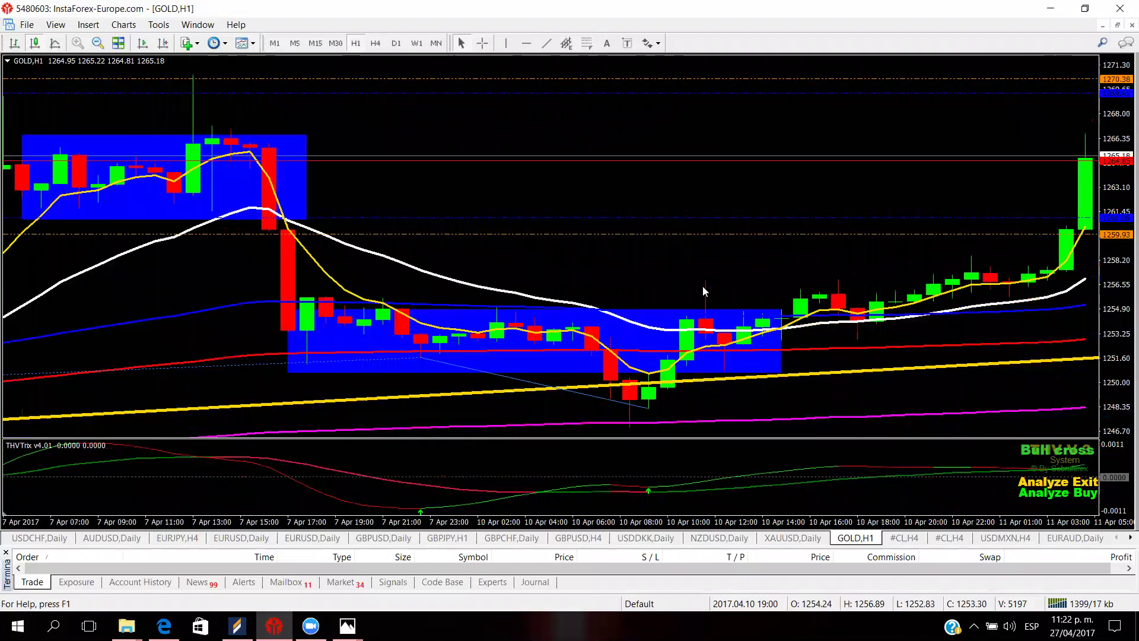
key(Page_Up)
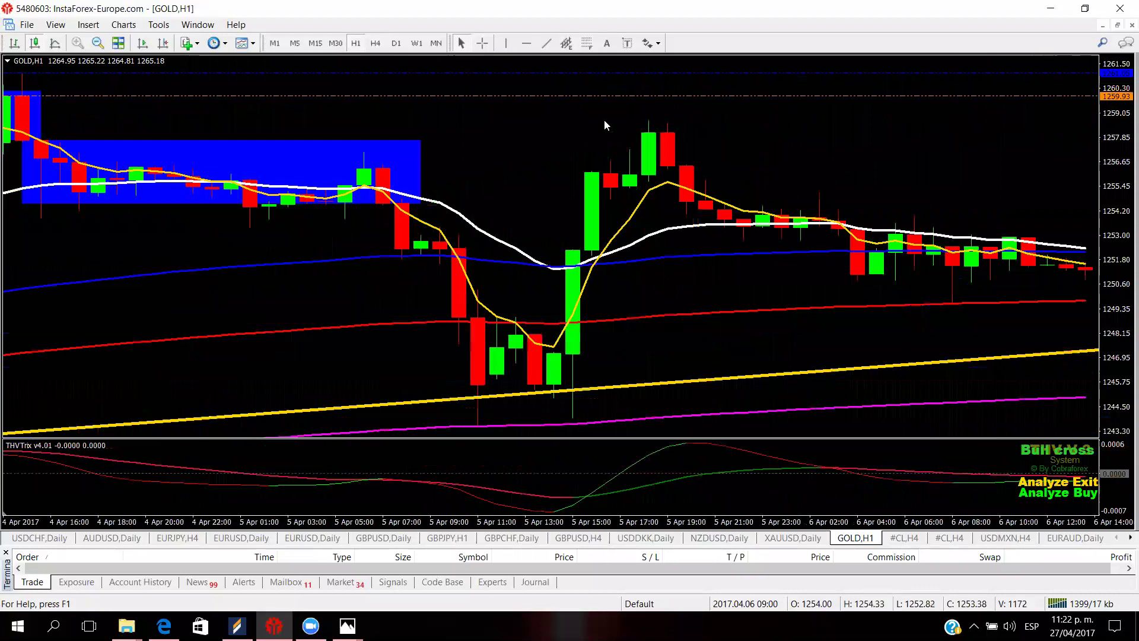
click(486, 46)
scroll(765, 212, up, 3)
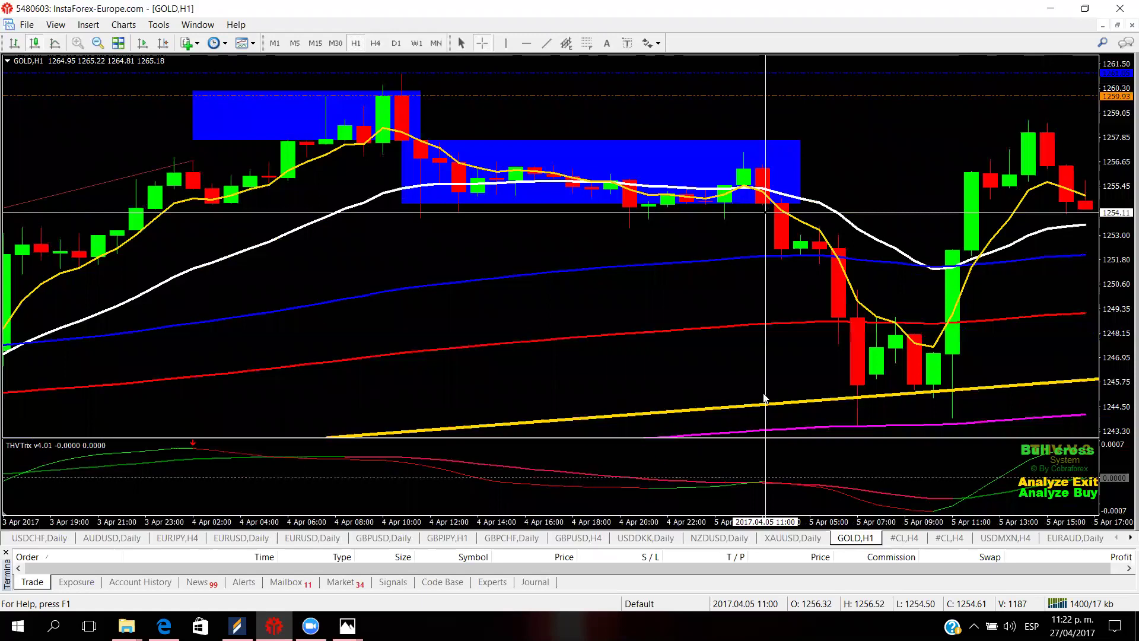
- Recheck the xauusd row in the statement, and measure the GOLD fall from the 5 April 11:00 candle down to the low
key(alt+Tab)
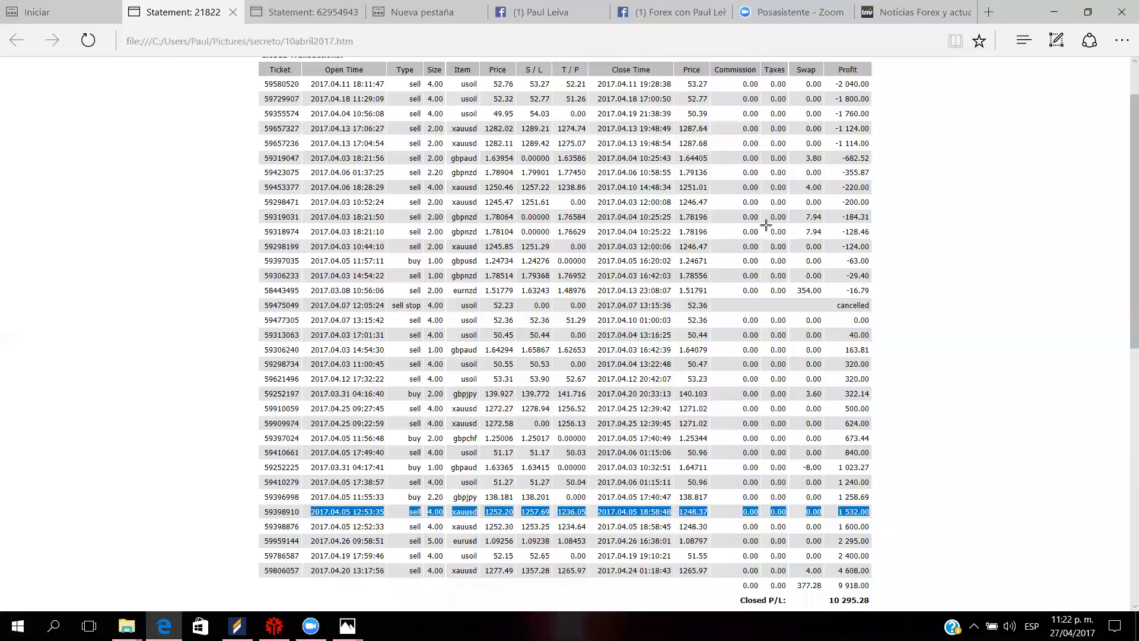
key(alt+Tab)
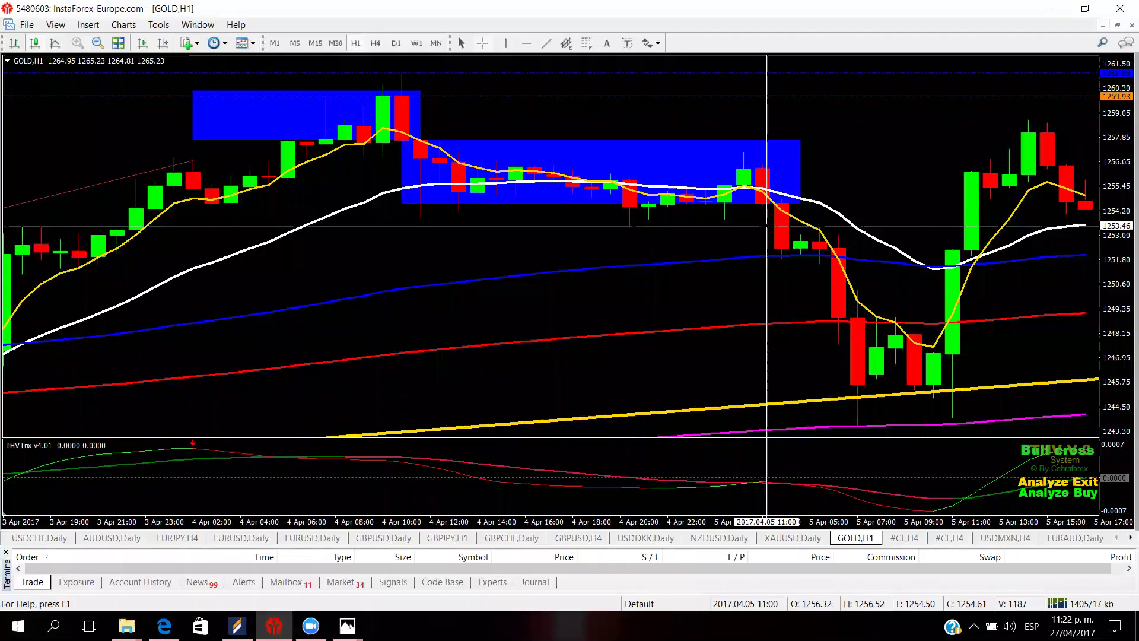
drag(759, 210, 862, 421)
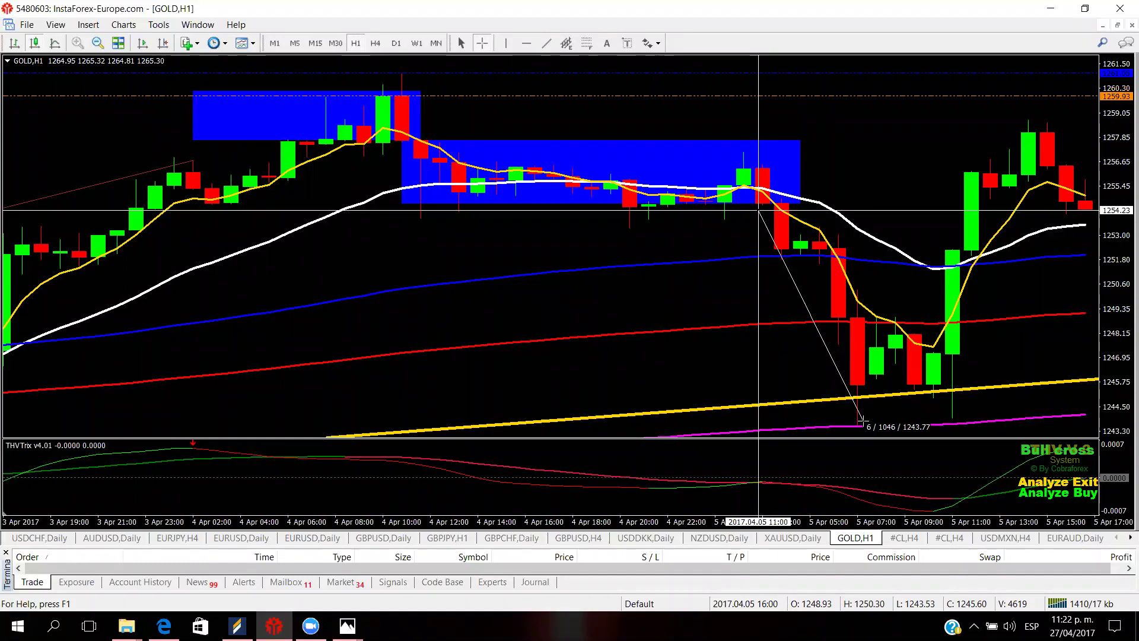
drag(863, 420, 863, 420)
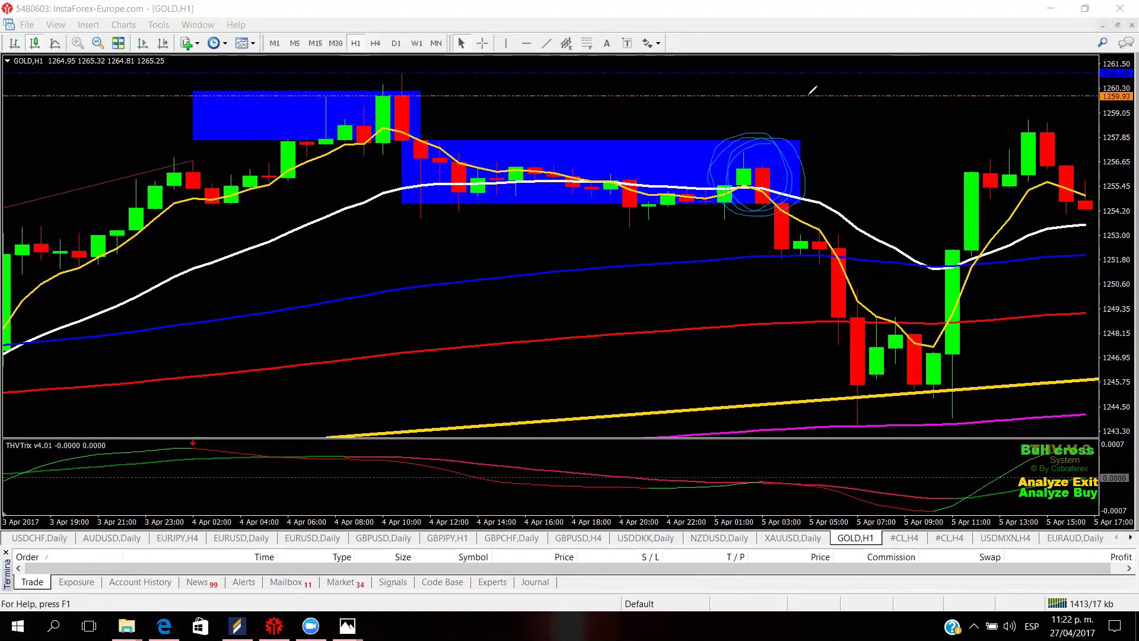
- Mark in ink the area above the peak before the fall, the low of the fall, and the matching spot on the time axis
mouse_move(737, 119)
mouse_down()
mouse_move(875, 105)
mouse_move(795, 94)
mouse_move(695, 131)
mouse_move(762, 122)
mouse_move(776, 100)
mouse_move(726, 127)
mouse_move(769, 116)
mouse_up()
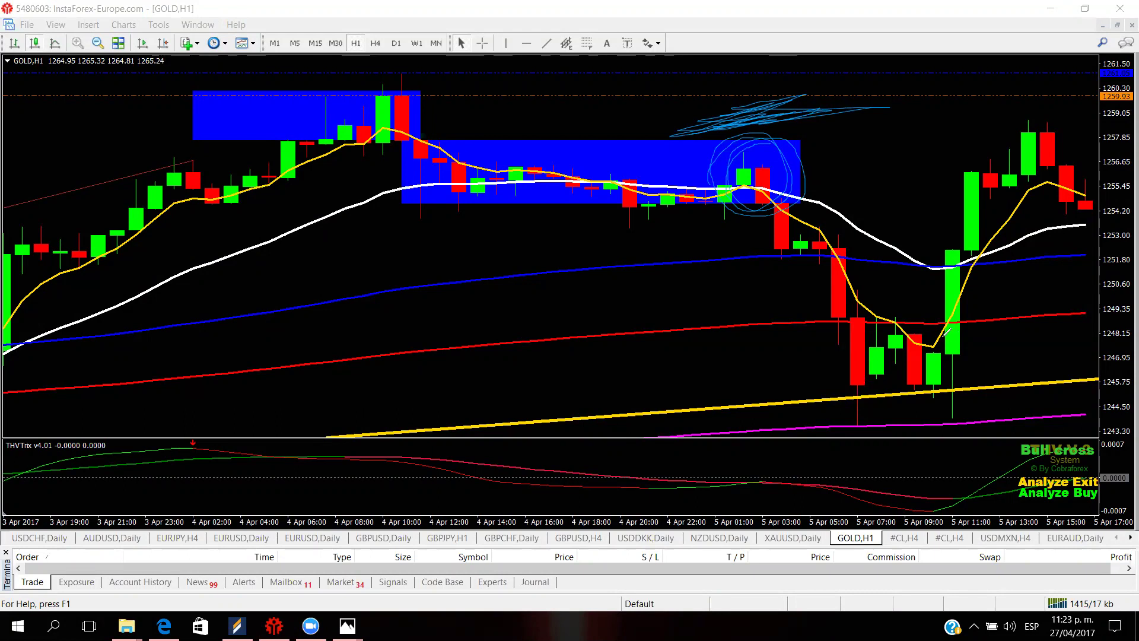
mouse_move(860, 408)
mouse_down()
mouse_move(882, 423)
mouse_move(830, 455)
mouse_move(864, 428)
mouse_move(807, 430)
mouse_move(852, 427)
mouse_up()
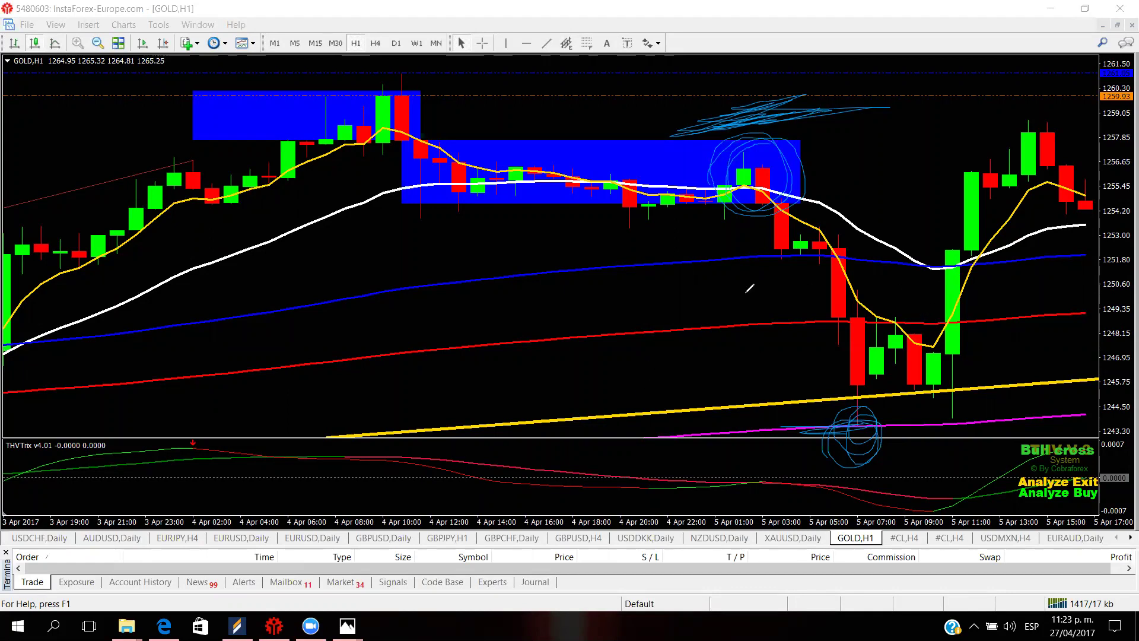
mouse_move(712, 493)
mouse_down()
mouse_move(777, 478)
mouse_move(735, 531)
mouse_up()
- Draw ink level lines beneath the peak and across the rebound, outline the rebound's base, circle the peak candles again, and clear the ink
drag(749, 216, 815, 218)
mouse_move(1018, 288)
mouse_down()
mouse_move(901, 290)
mouse_move(1008, 289)
mouse_up()
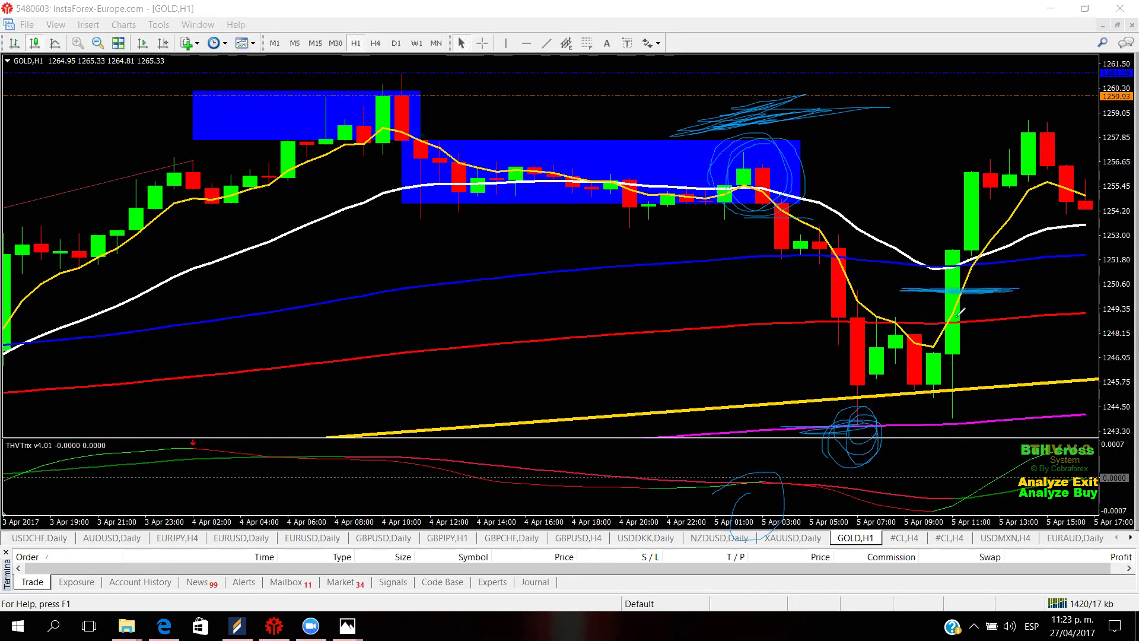
mouse_move(912, 343)
mouse_down()
mouse_move(929, 385)
mouse_move(930, 346)
mouse_move(947, 380)
mouse_move(944, 360)
mouse_move(970, 416)
mouse_up()
drag(715, 204, 964, 211)
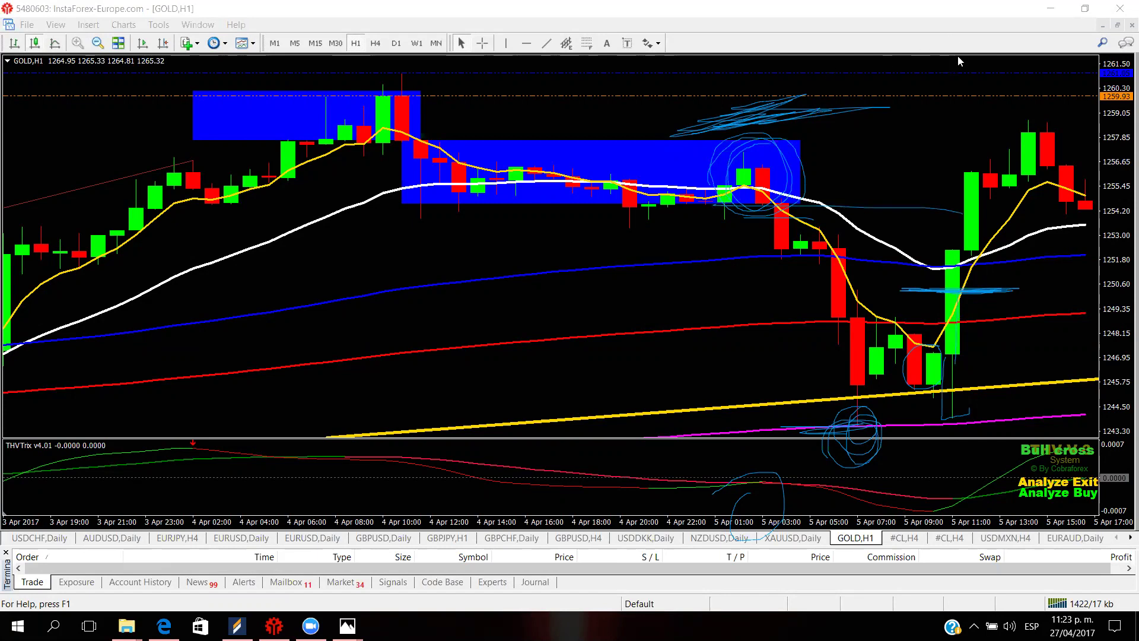
mouse_move(764, 138)
mouse_down()
mouse_move(723, 208)
mouse_move(750, 149)
mouse_move(774, 196)
mouse_up()
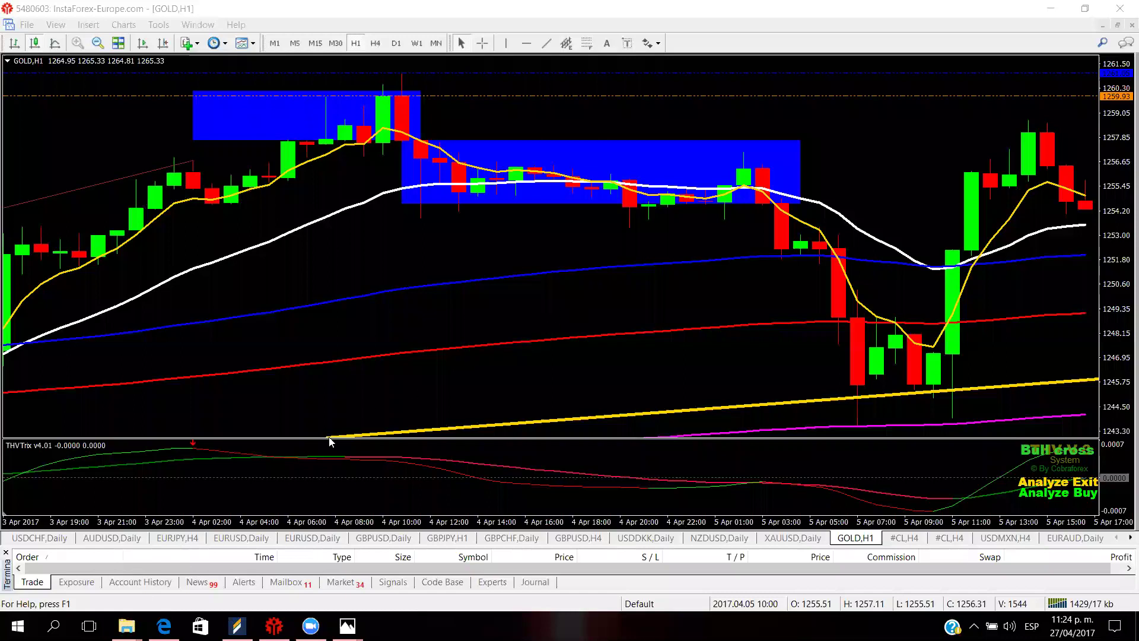
- Return to the statement in Edge, circle the highlighted xauusd trade's open time in ink, and draw an arrow from its profit
key(alt+Tab)
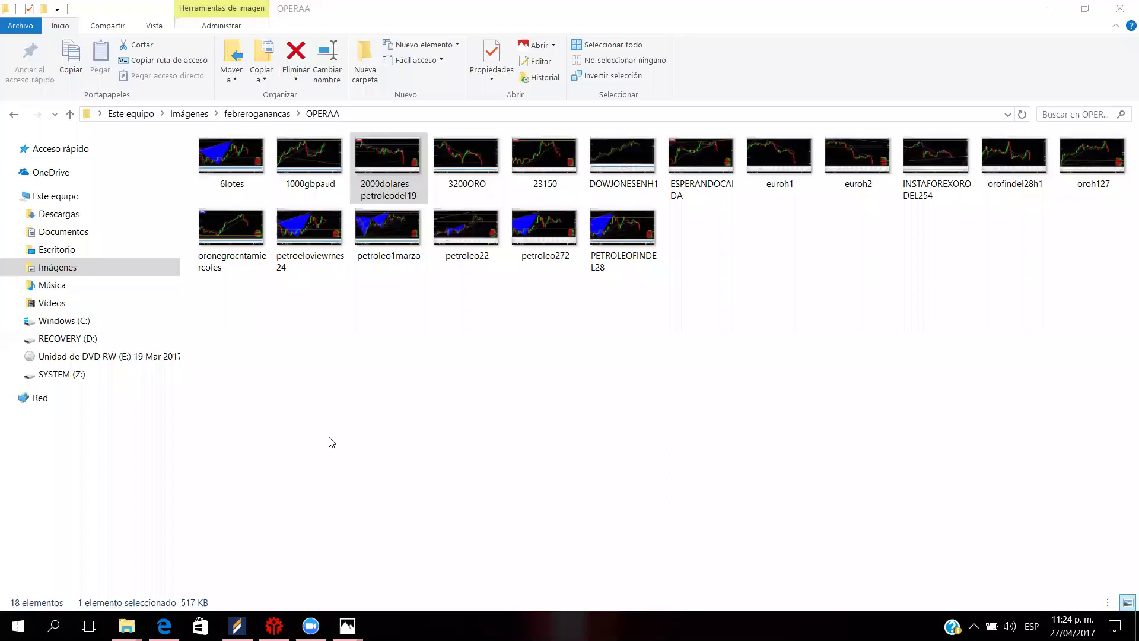
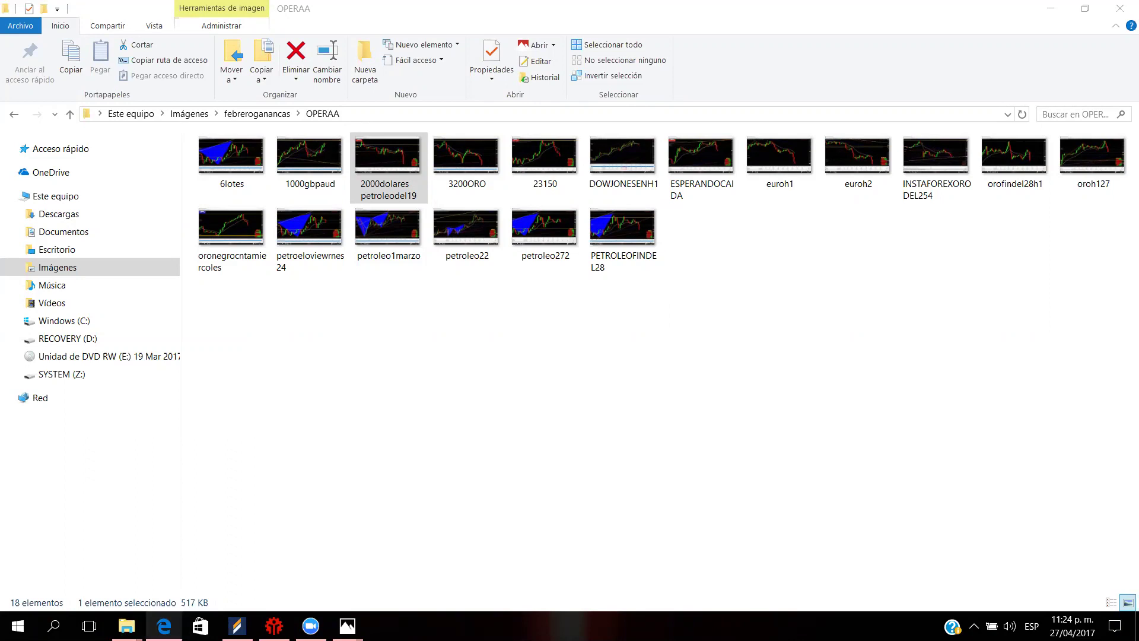
mouse_move(164, 626)
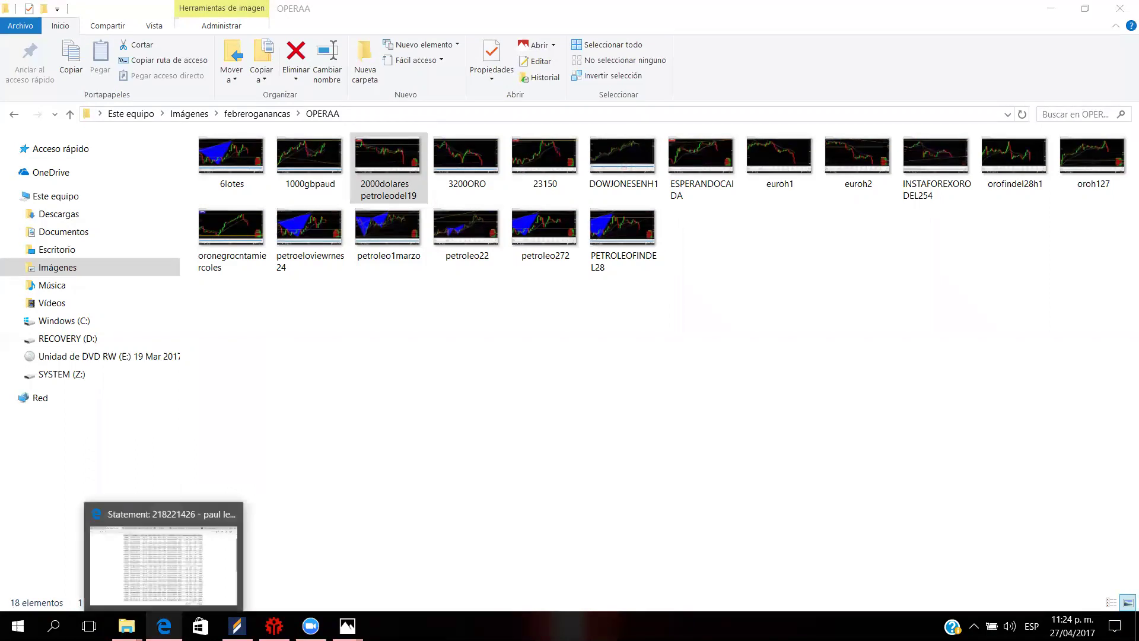
click(163, 564)
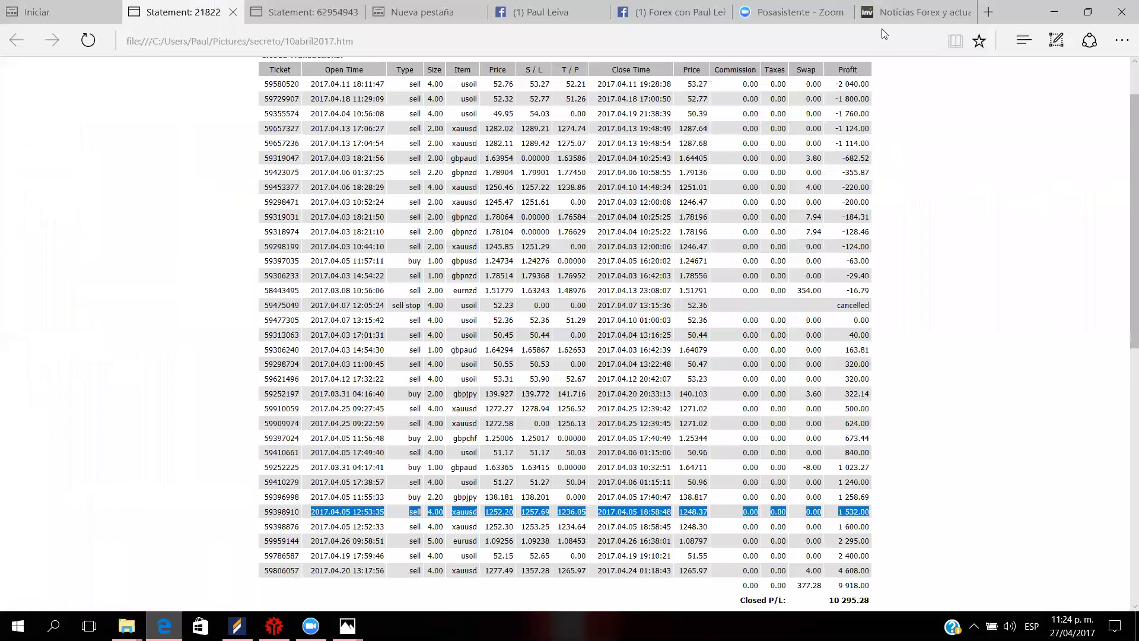
click(902, 87)
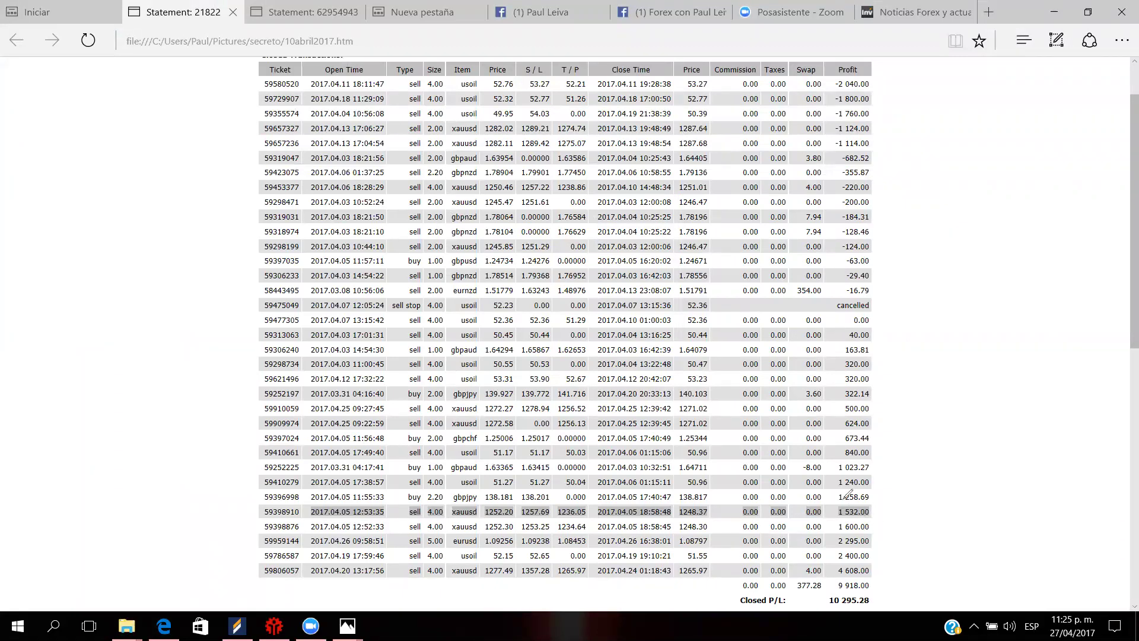
mouse_move(346, 501)
mouse_down()
mouse_move(314, 507)
mouse_move(333, 525)
mouse_move(364, 504)
mouse_move(330, 502)
mouse_up()
mouse_move(868, 513)
mouse_down()
mouse_move(919, 511)
mouse_move(915, 541)
mouse_up()
- Handwrite a figure beside the profit column, enclose it in a loop, and circle the Closed P/L total in ink
mouse_move(940, 460)
mouse_down()
mouse_move(927, 471)
mouse_move(937, 492)
mouse_move(954, 492)
mouse_move(973, 468)
mouse_move(1035, 461)
mouse_up()
mouse_move(954, 429)
mouse_down()
mouse_move(1032, 419)
mouse_move(981, 419)
mouse_up()
drag(844, 583, 839, 588)
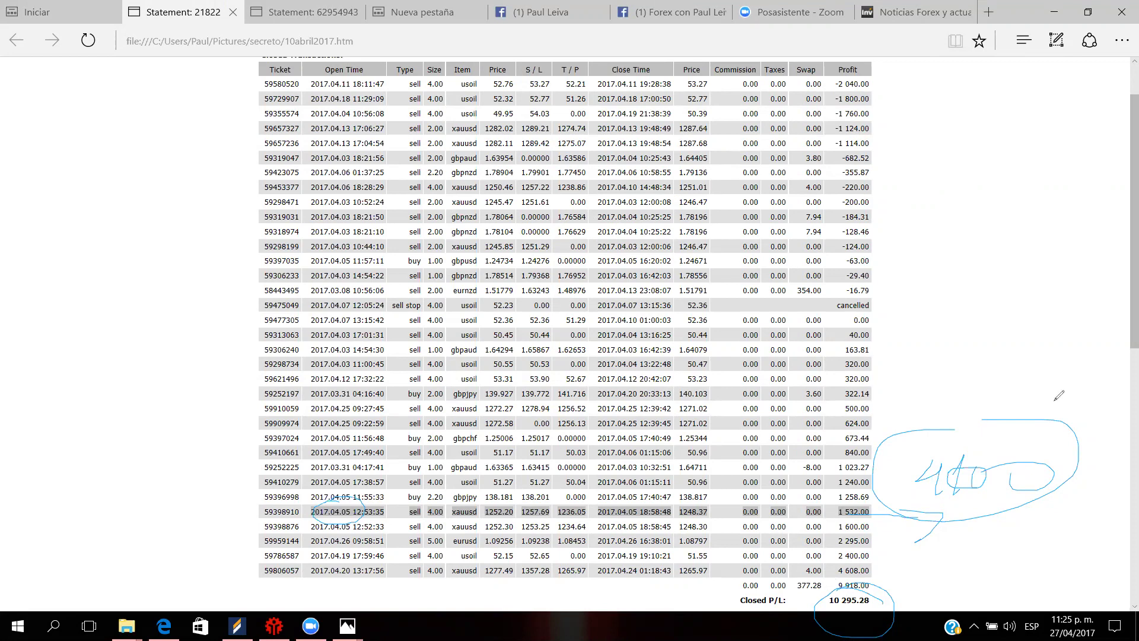
- Clear the ink from the statement, switch to the GOLD,H1 chart in MetaTrader, and dismiss the alert
key(Escape)
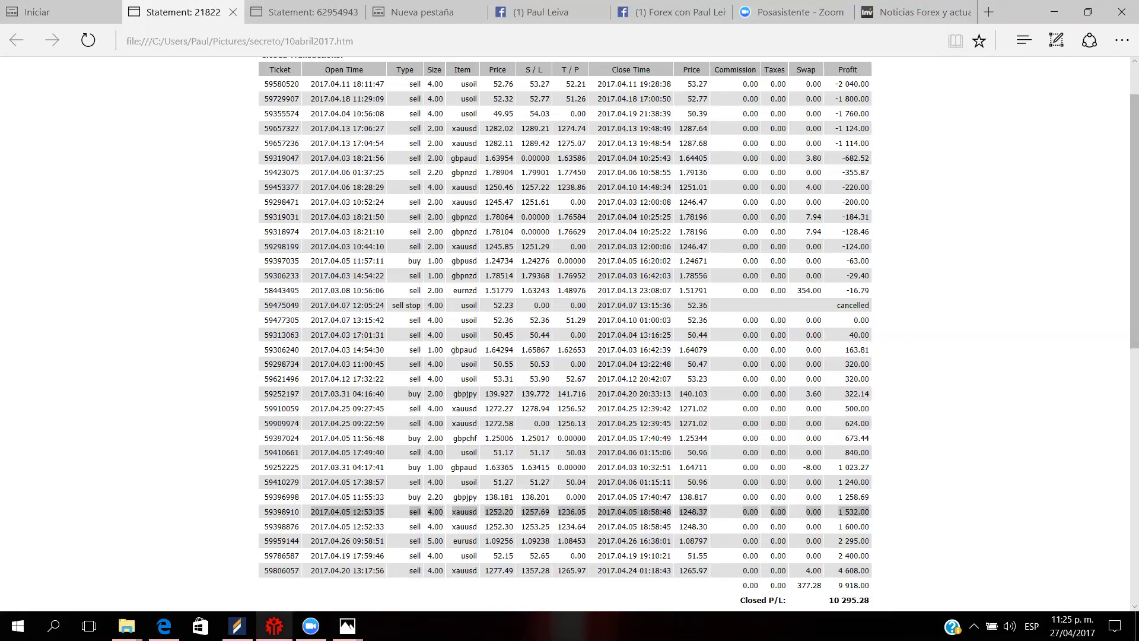
click(274, 626)
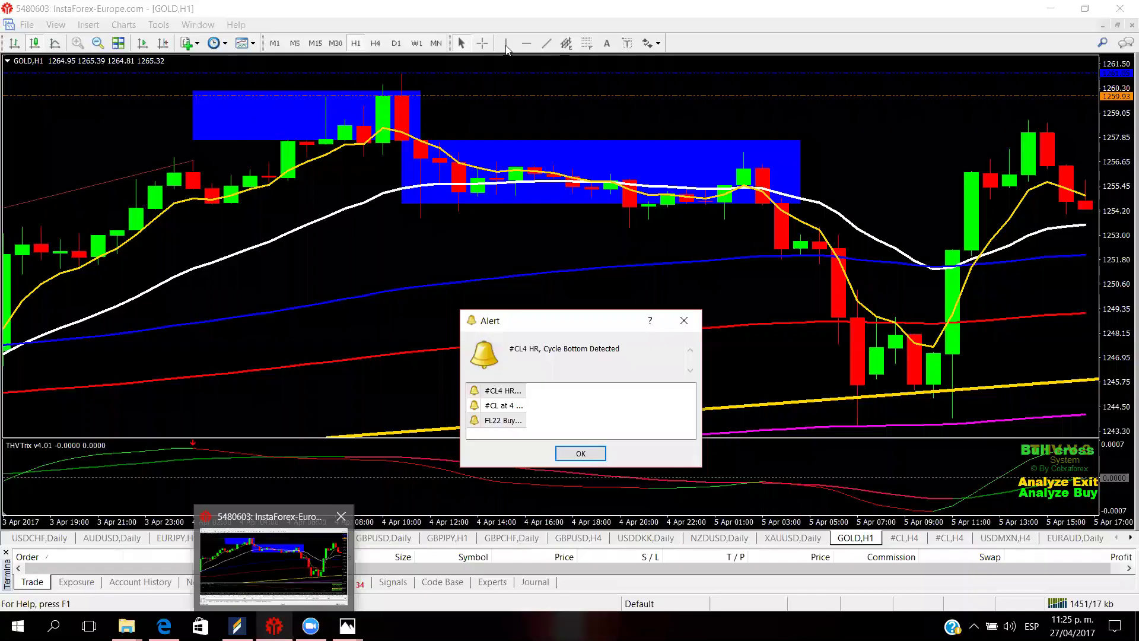
key(Return)
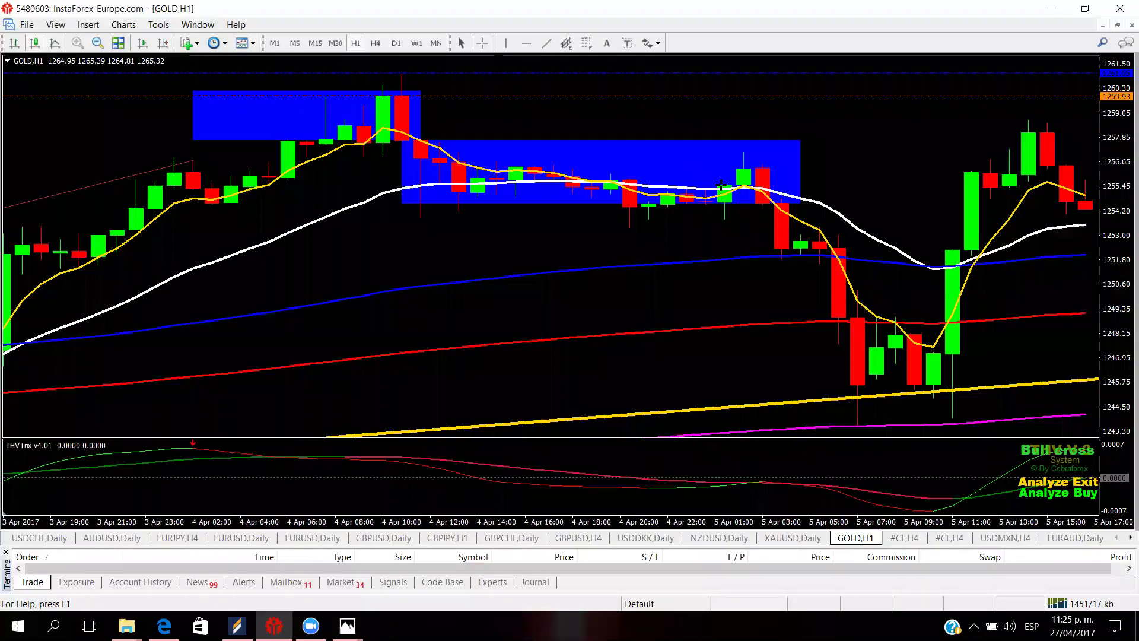
- Measure with the crosshair the 5 April gold fall from just below the second blue zone to its low, and the rebound from there
middle_click(765, 230)
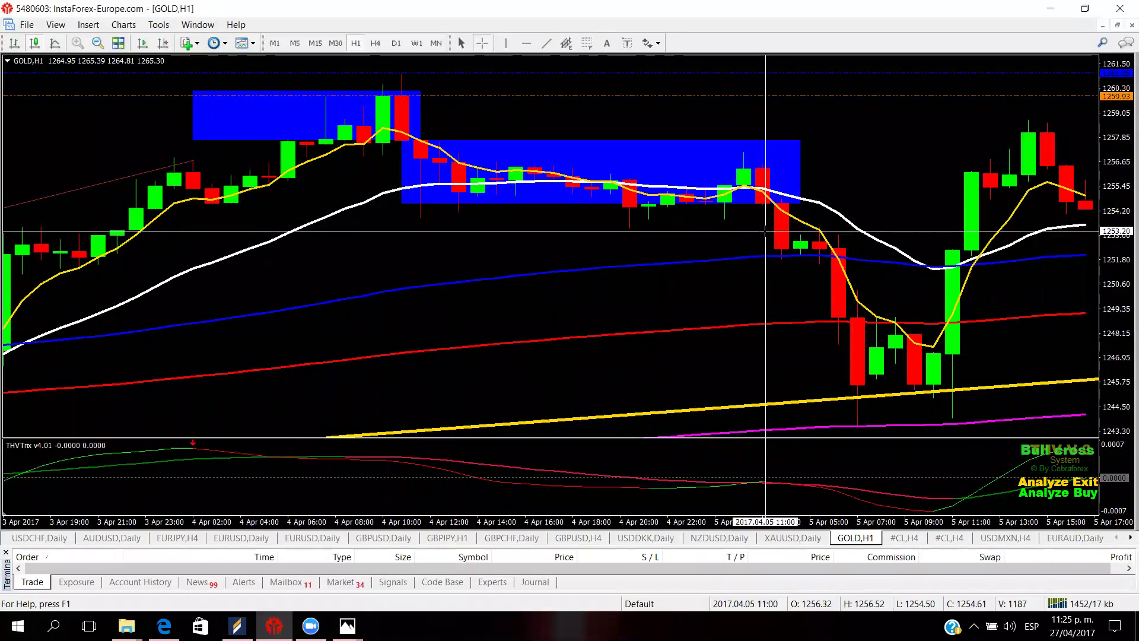
drag(761, 238, 848, 425)
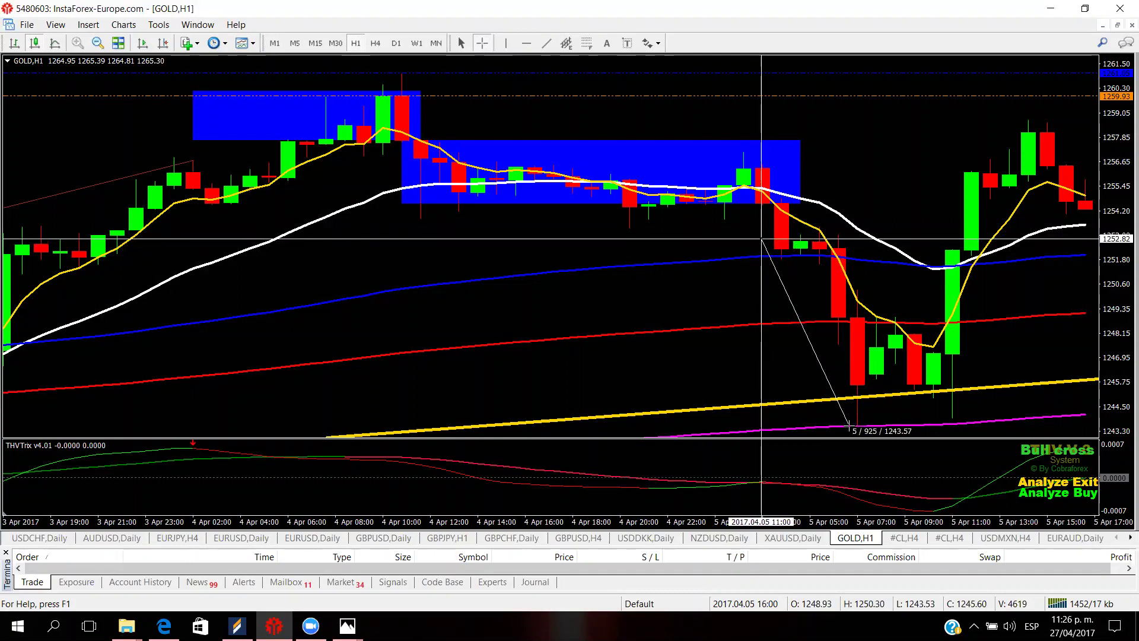
drag(848, 425, 966, 311)
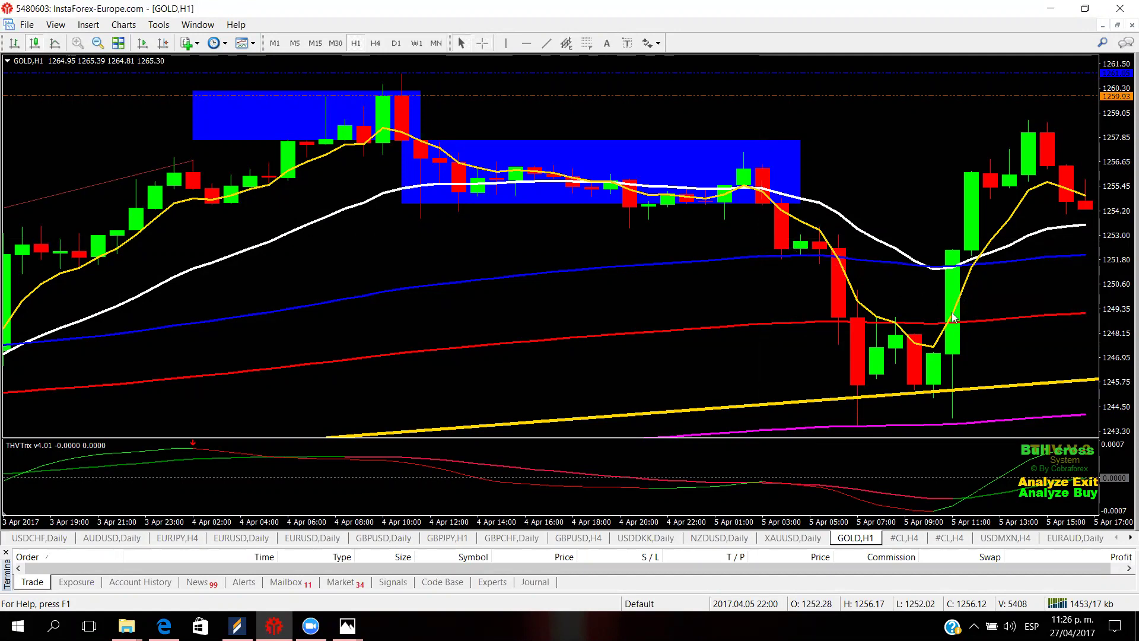
- Place a horizontal line at about 1253.54 on the GOLD,H1 chart, just below the second blue zone
click(526, 43)
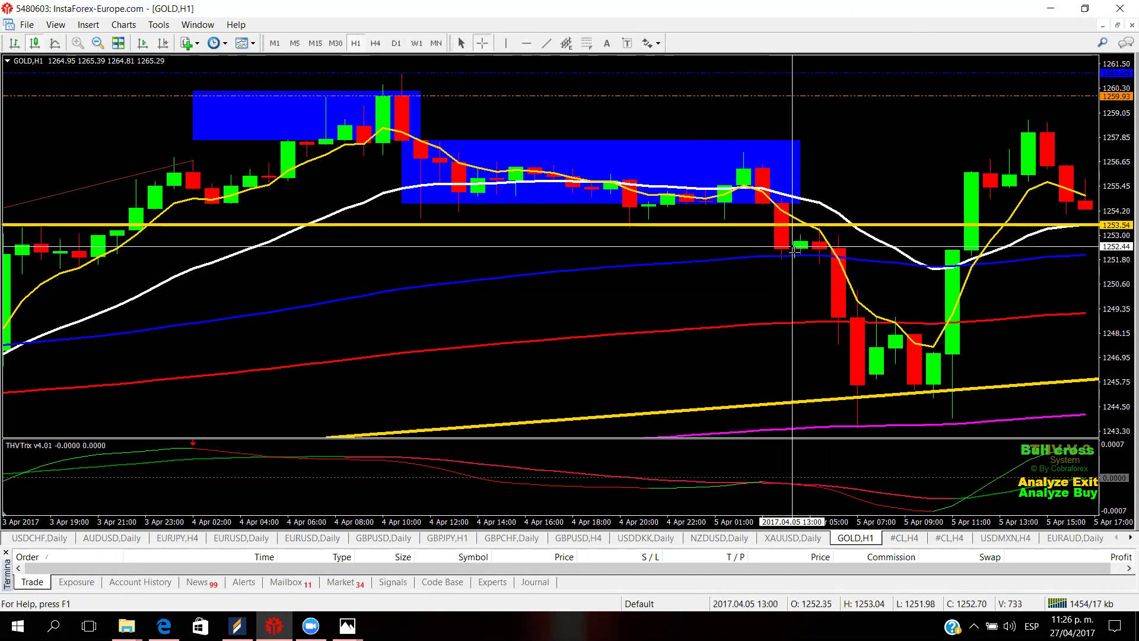
click(858, 409)
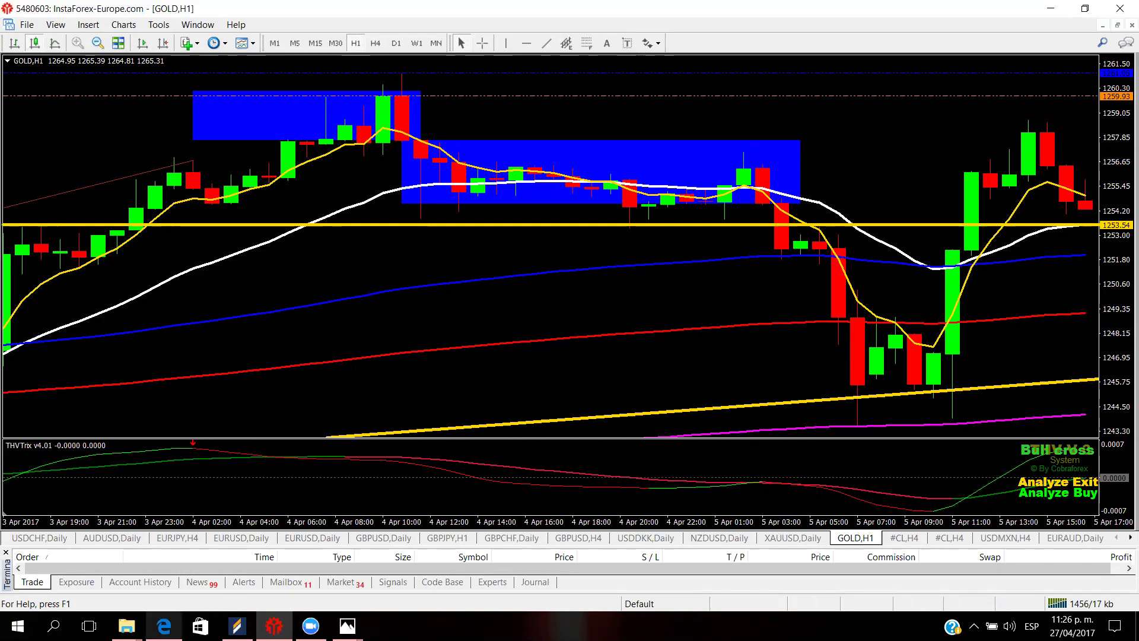
- Return to Edge and open the InstaTech Ltd. statement to examine its closed transactions, summary and balance graph
mouse_move(173, 620)
click(175, 599)
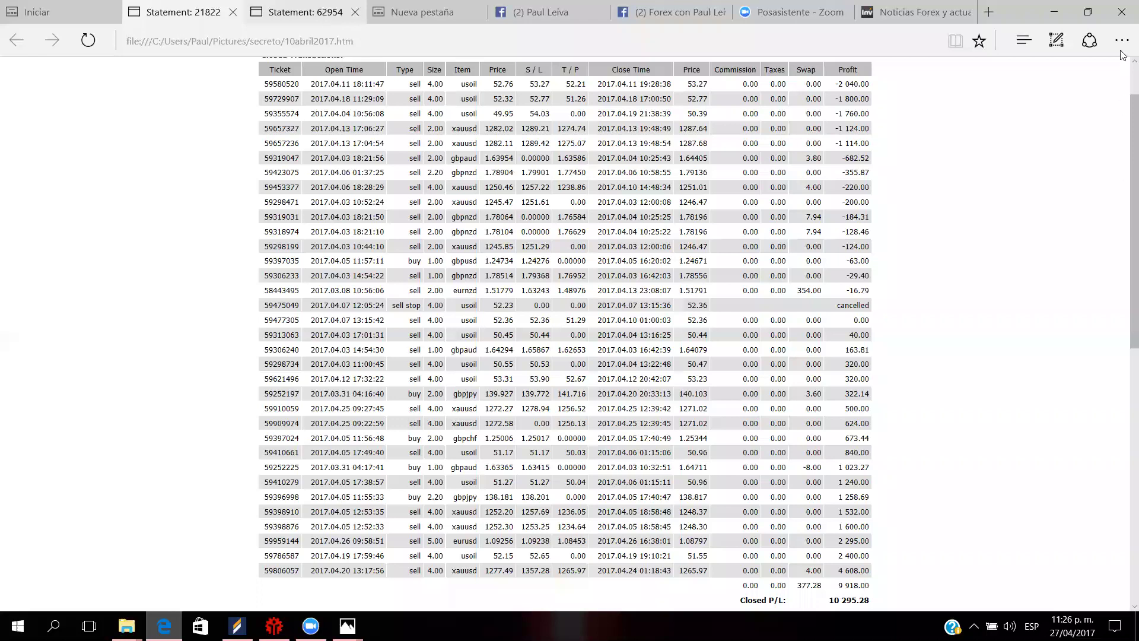
key(ctrl+Tab)
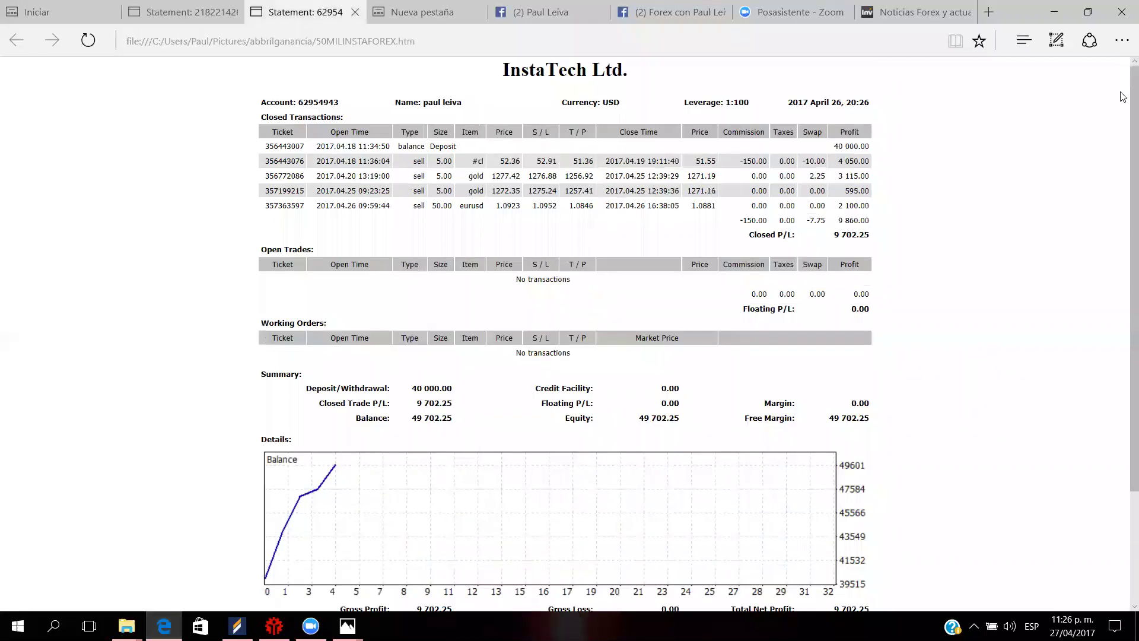
scroll(1123, 107, down, 1)
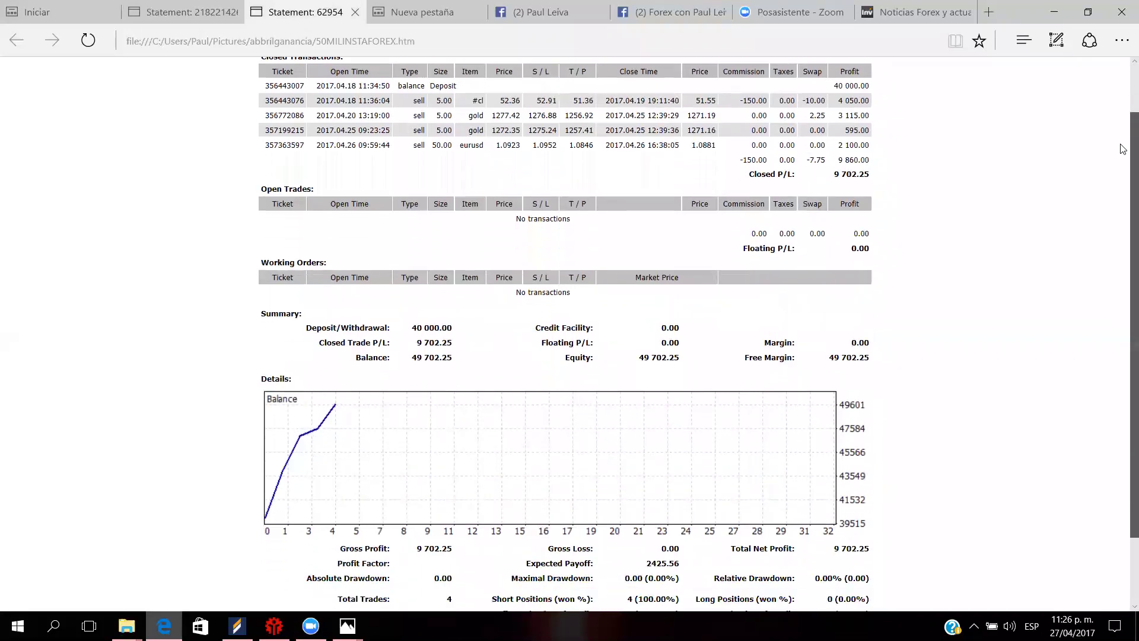